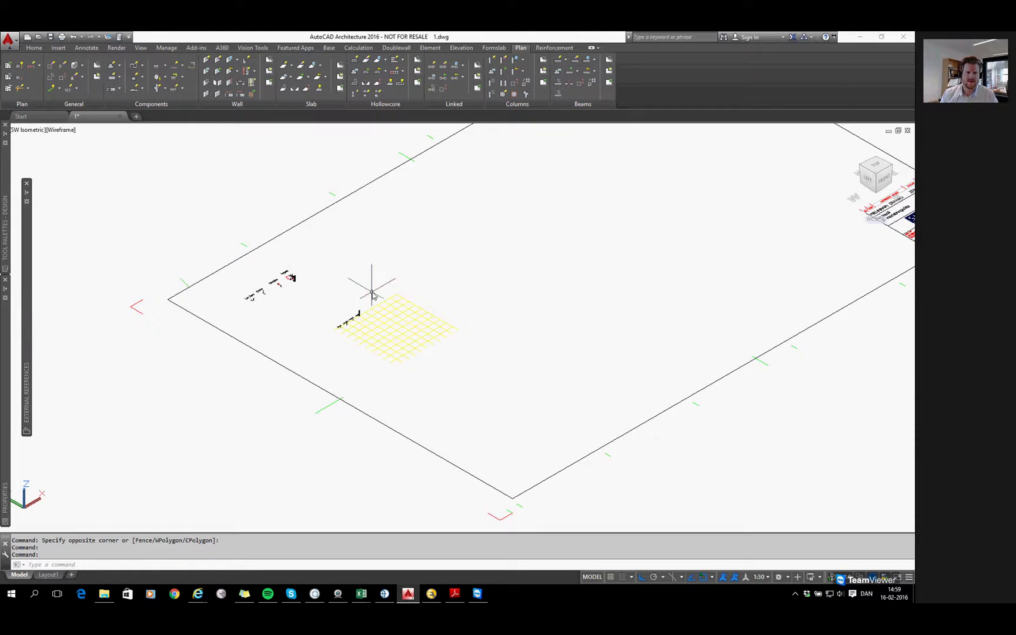
Examine the Stritter, Løft Deha, Wireboks and Vægsko components beside the yellow grid in the isometric model.
scroll(363, 288, up, 2)
scroll(349, 316, up, 5)
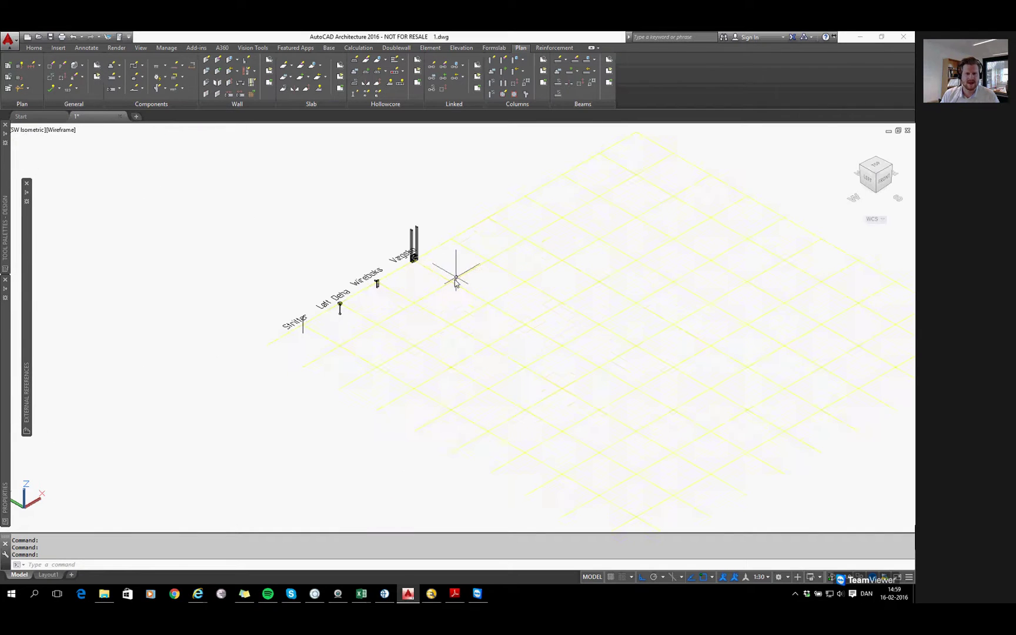
scroll(436, 318, up, 3)
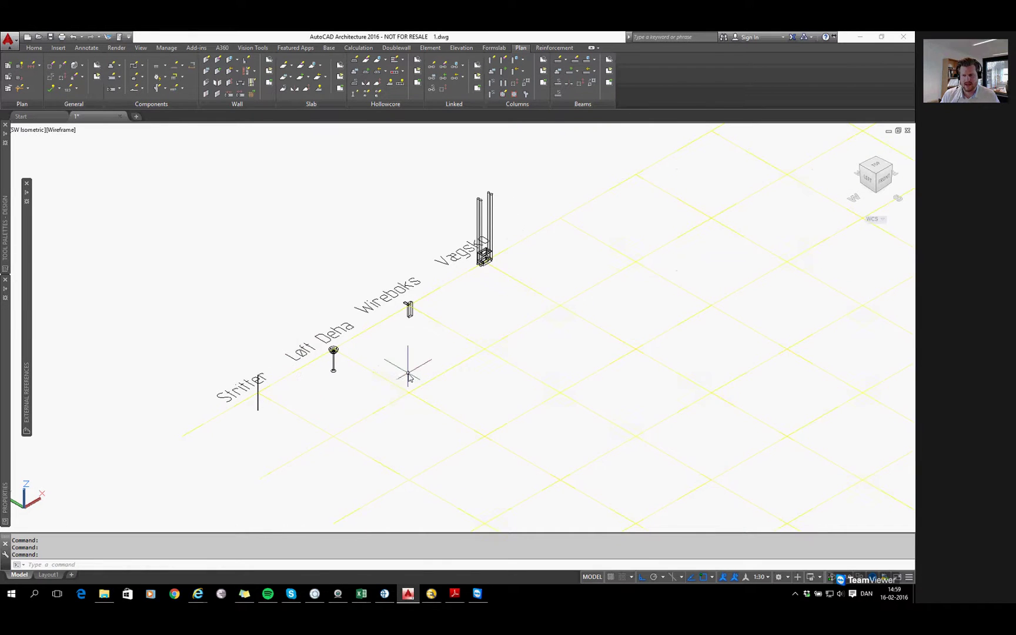
middle_drag(303, 379, 319, 384)
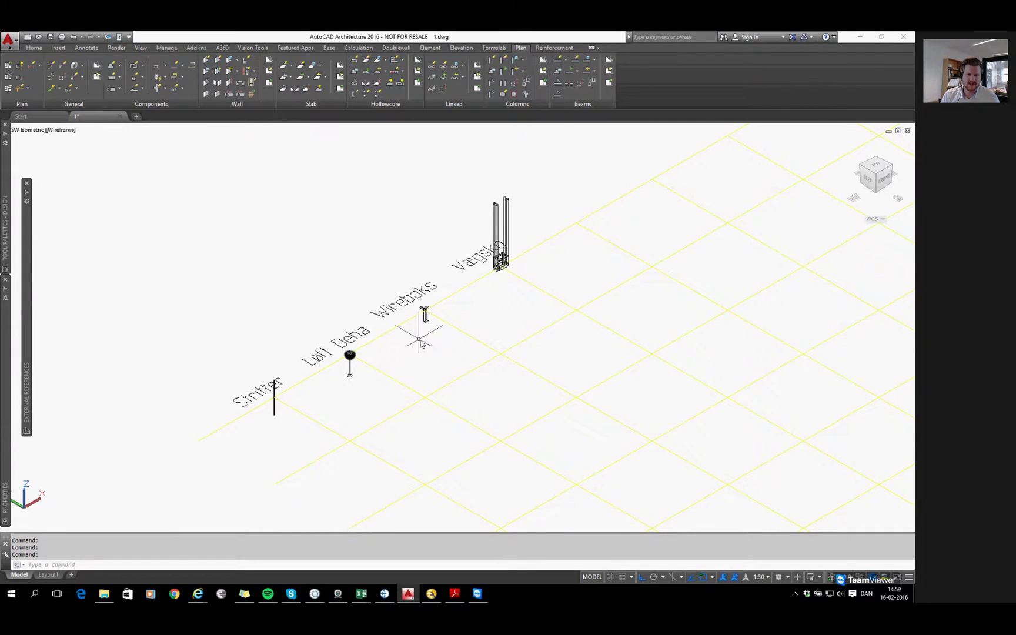
middle_drag(422, 333, 407, 351)
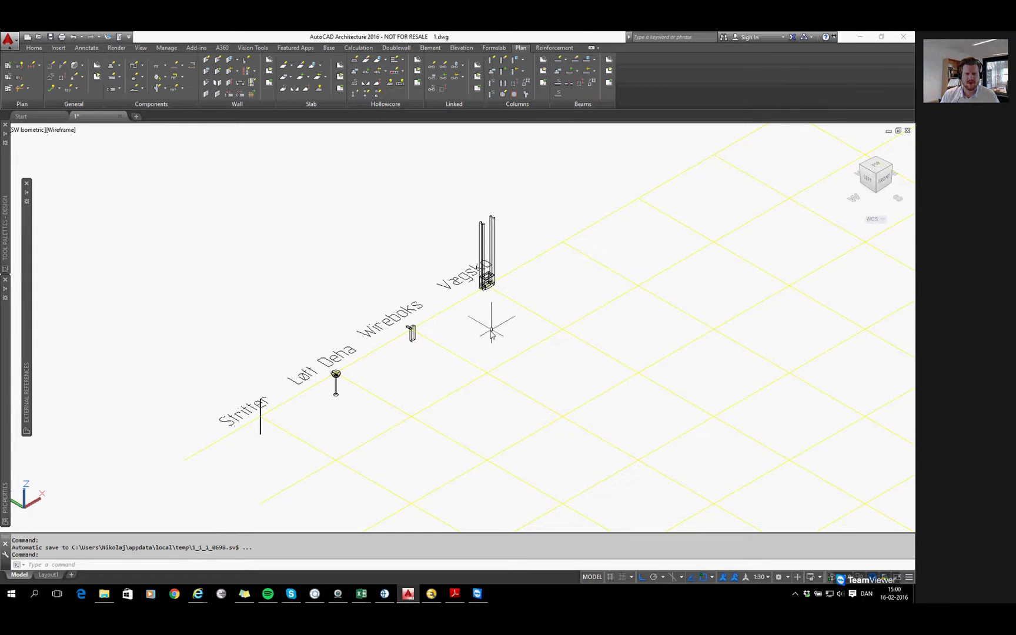
middle_drag(488, 325, 441, 351)
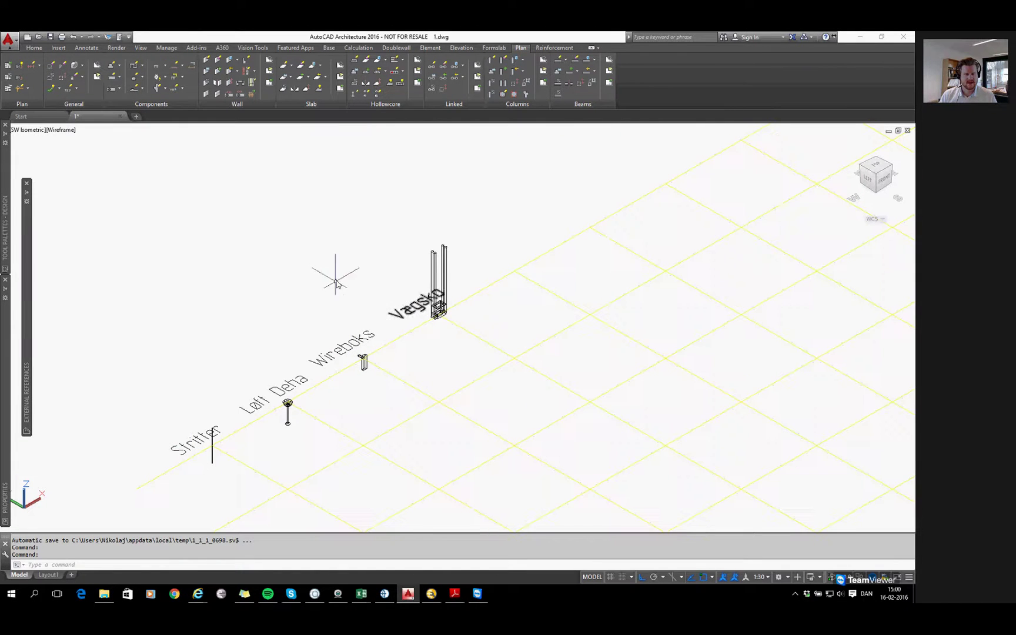
scroll(340, 268, down, 4)
middle_drag(453, 262, 424, 288)
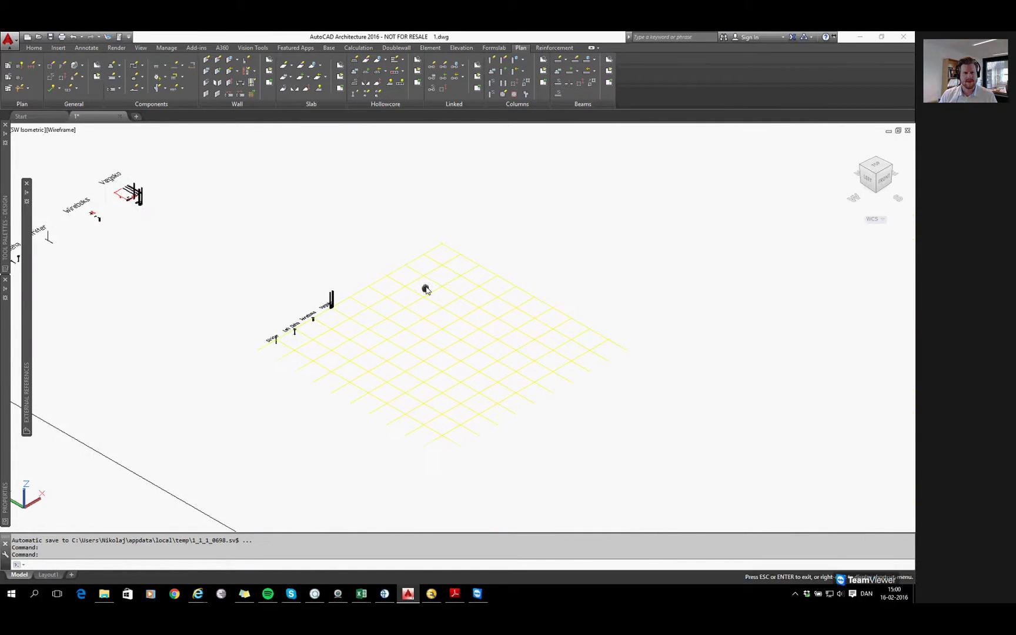
Open the management dialog for cast-in material templates and place it clear over the drawing.
click(182, 77)
click(182, 76)
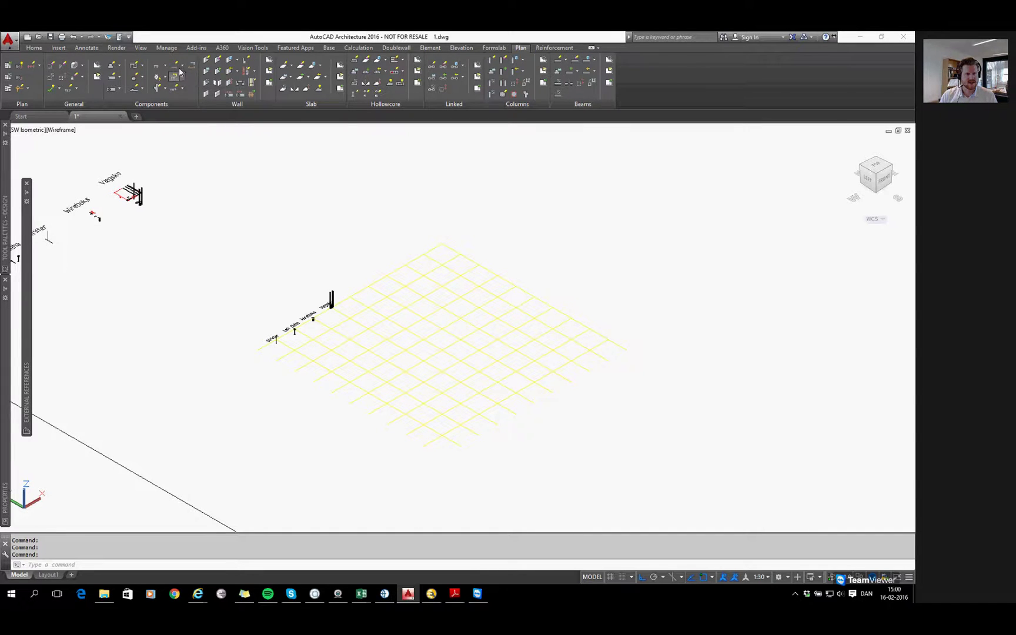
click(183, 77)
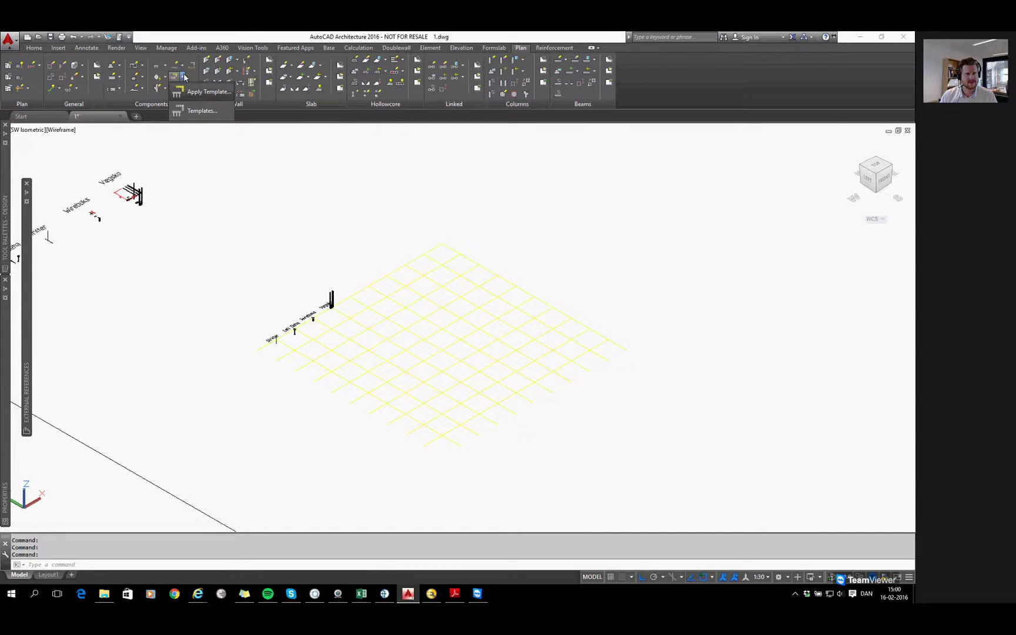
click(198, 112)
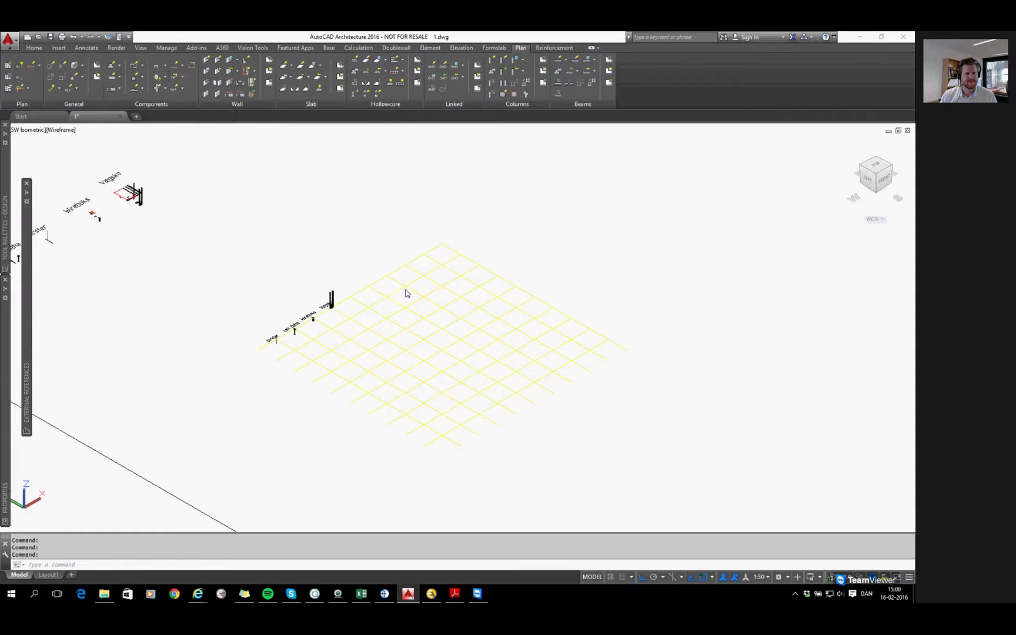
drag(509, 227, 526, 202)
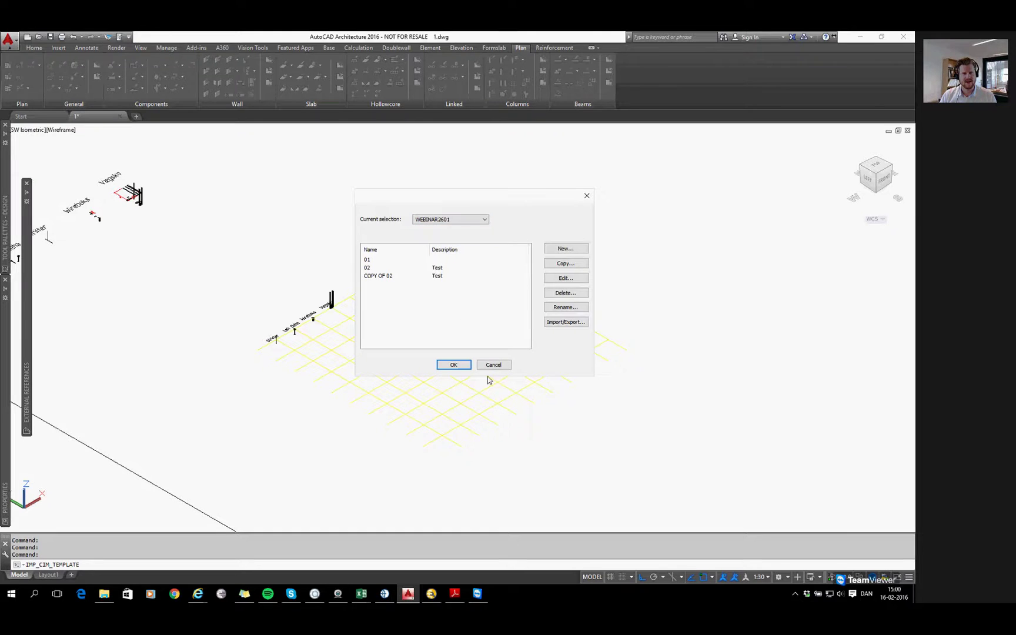
Create a new cast-in material template named WEBINAR1602 with the description "CIM Template fra Webinar".
click(571, 249)
click(508, 270)
drag(497, 271, 446, 278)
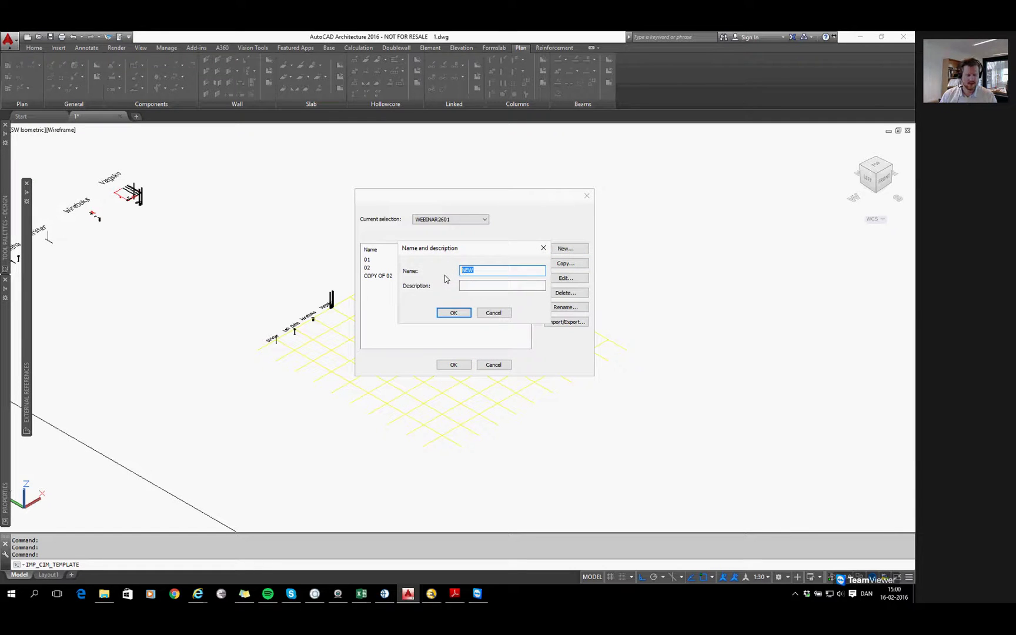
text(WEBINAR1602)
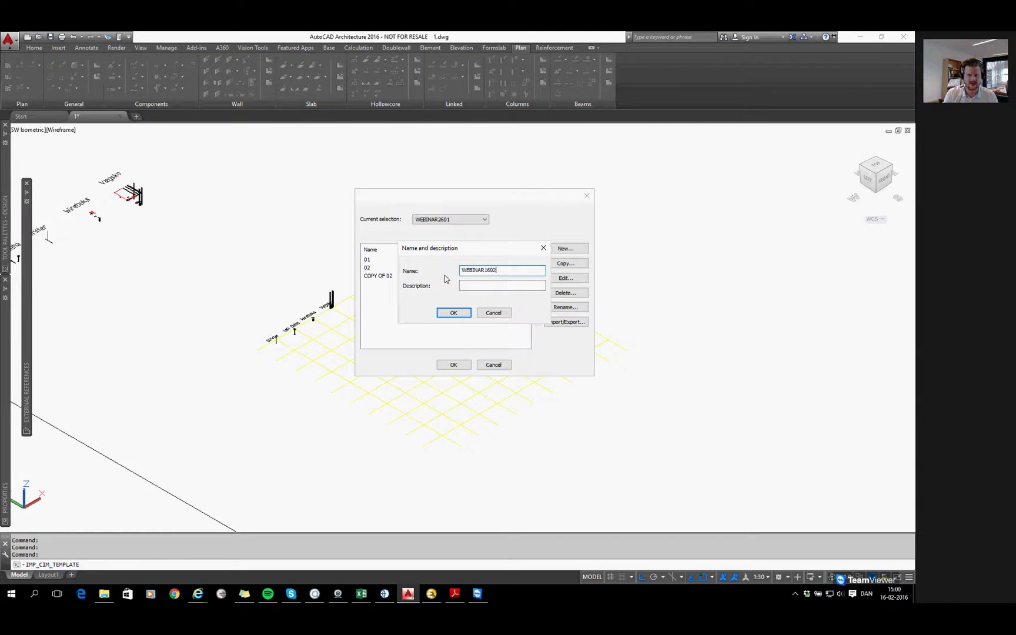
click(465, 286)
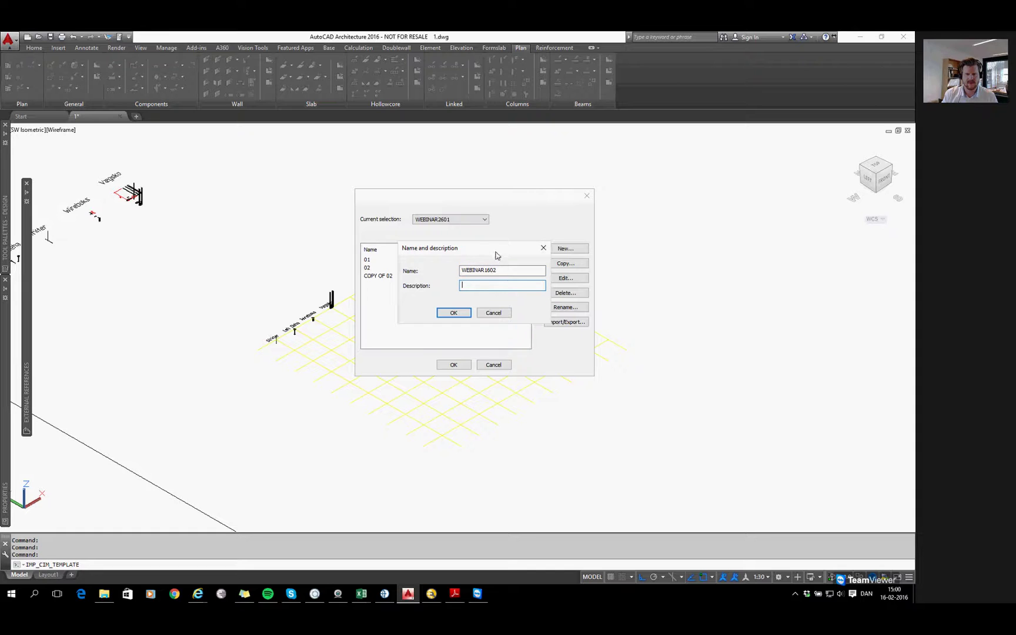
drag(496, 252, 463, 233)
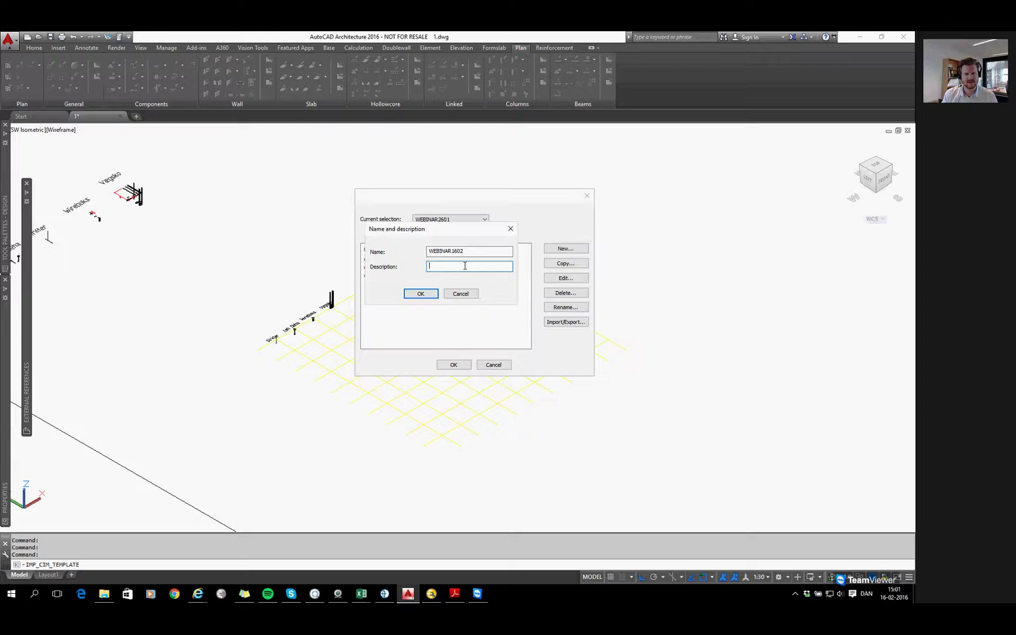
drag(477, 251, 429, 251)
click(446, 267)
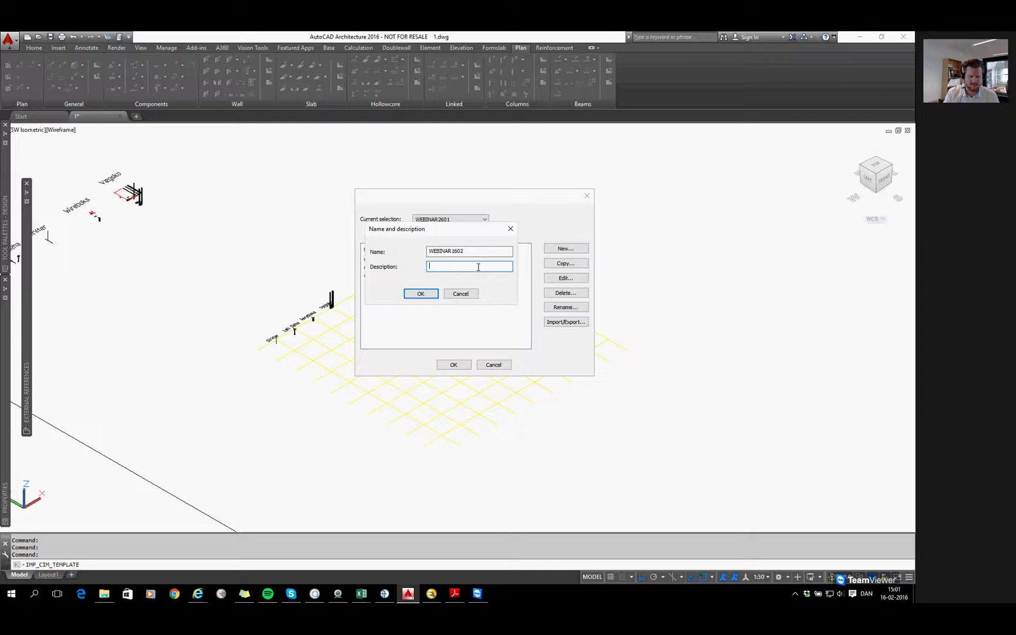
text(CIM Template fra Webinar)
click(434, 296)
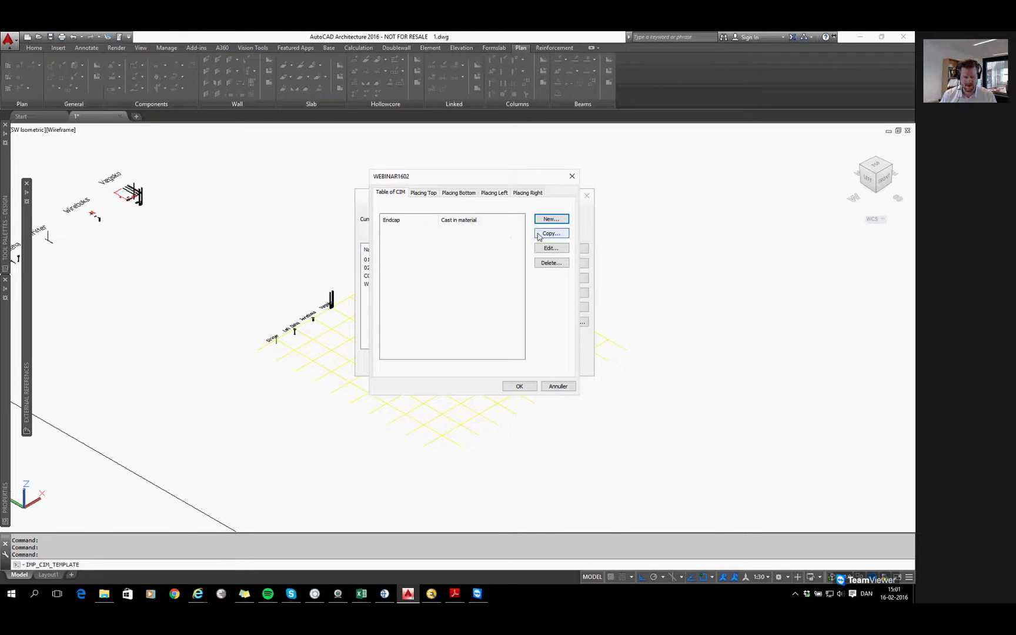
Add a new entry to the template's CIM table with endcap type Wall and endcap VD20-2001.
click(552, 220)
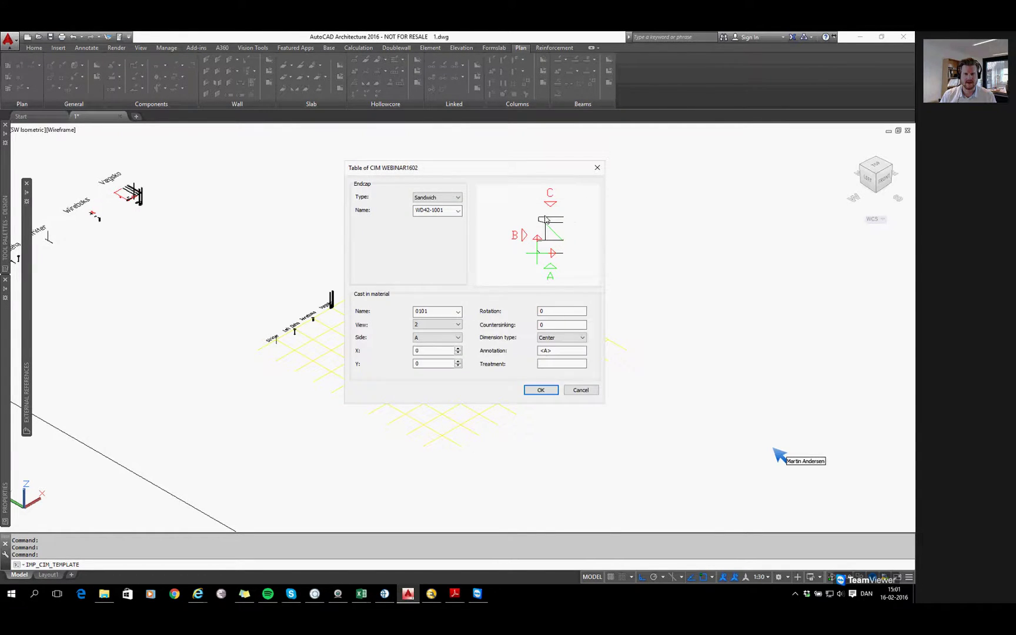
click(458, 204)
click(449, 210)
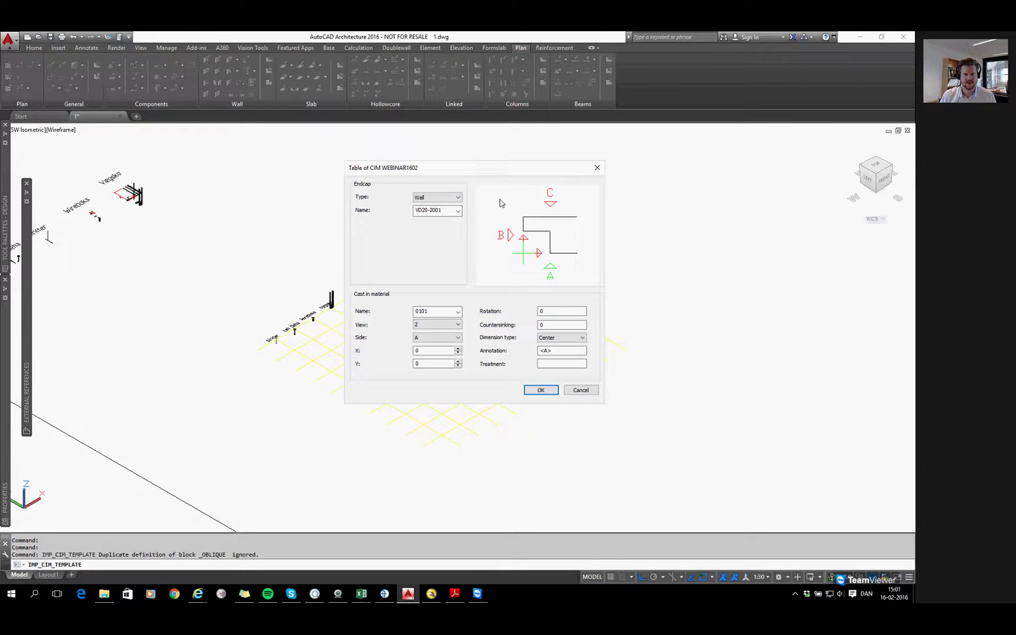
click(458, 210)
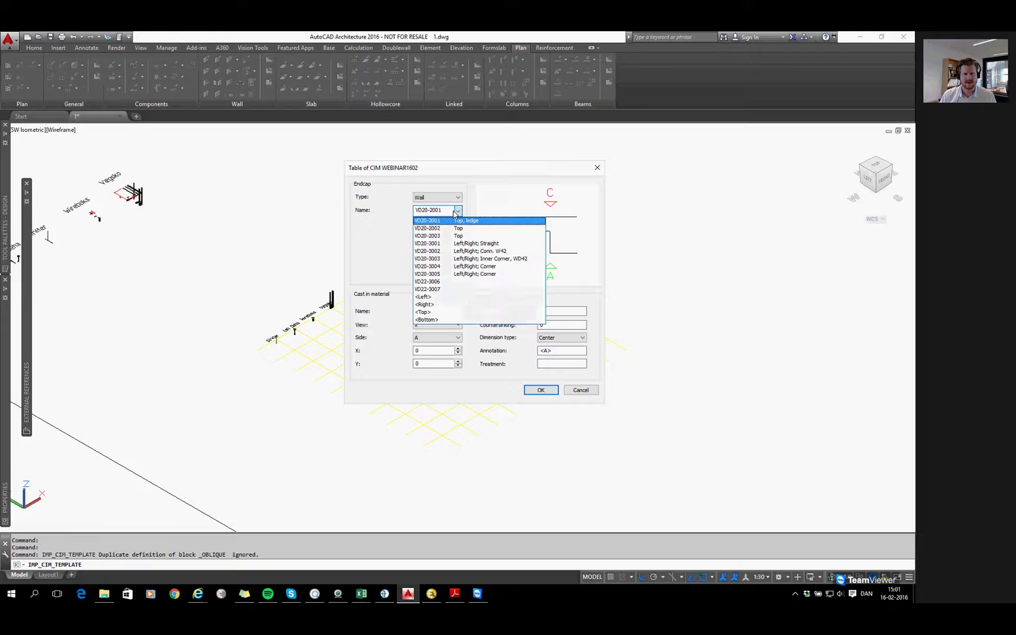
click(444, 223)
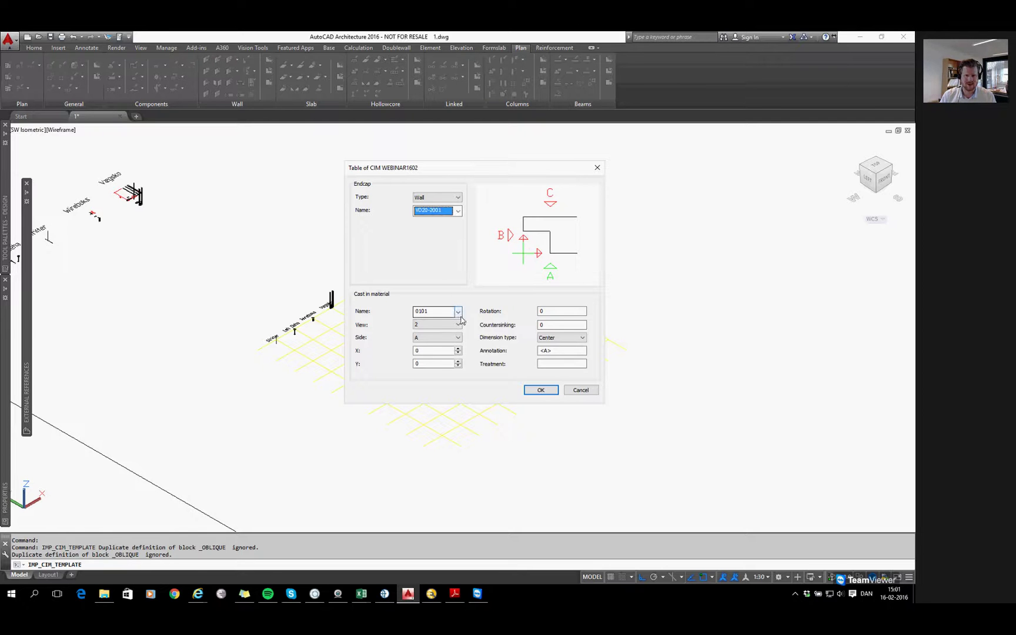
Assign the cast-in material STRIT to the VD20-2001 entry and place it on side B.
click(437, 311)
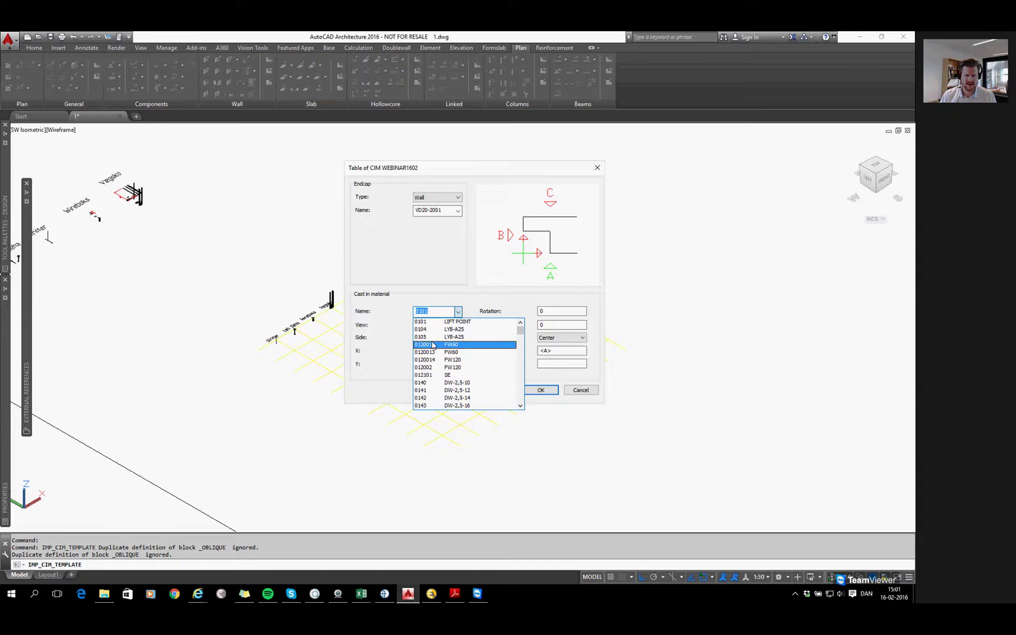
drag(521, 331, 515, 414)
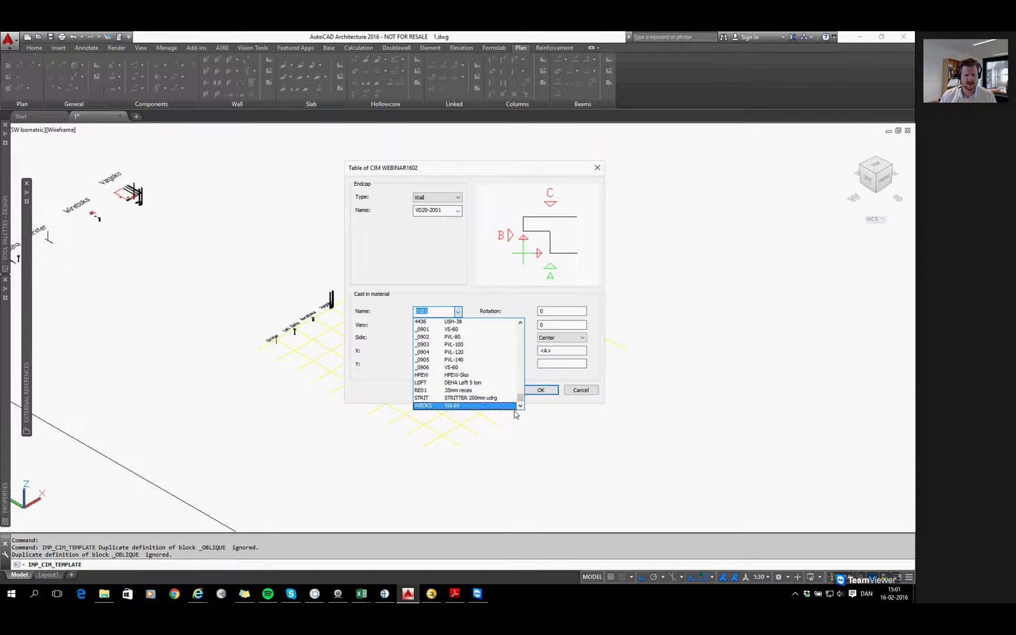
click(430, 398)
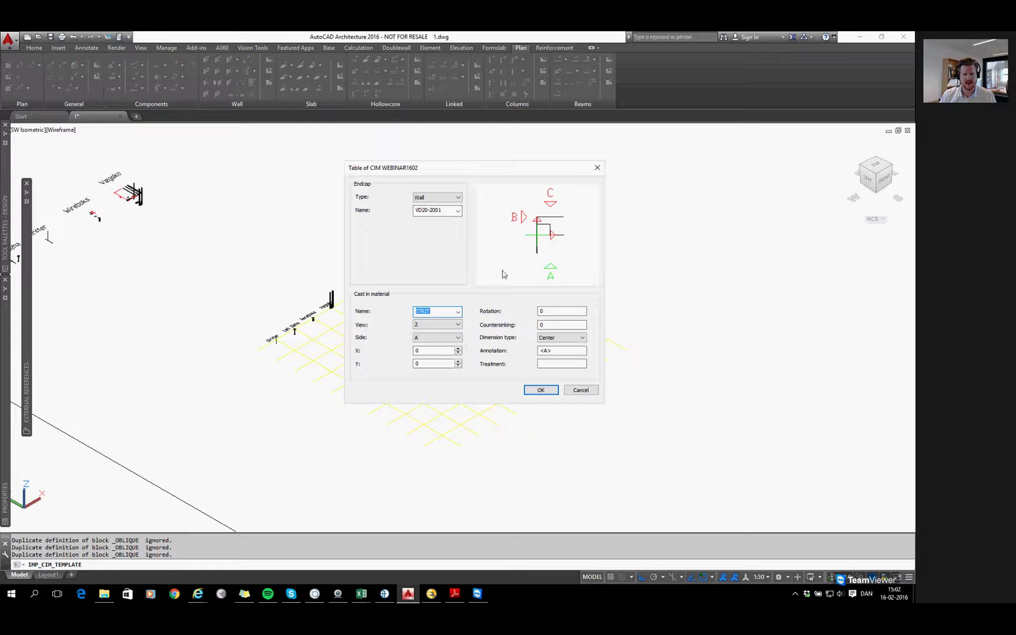
click(455, 338)
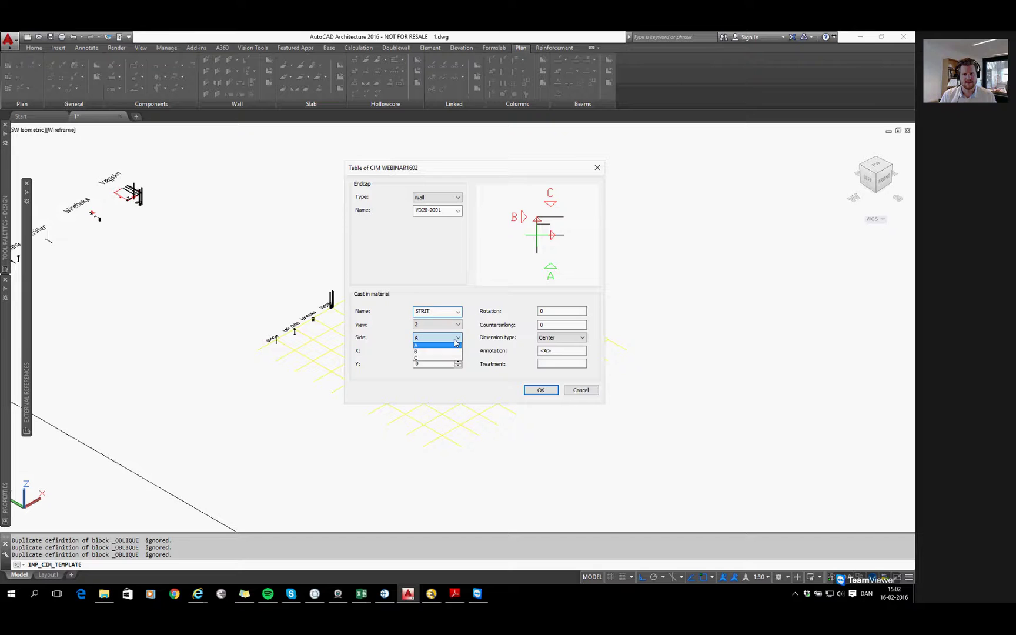
click(449, 352)
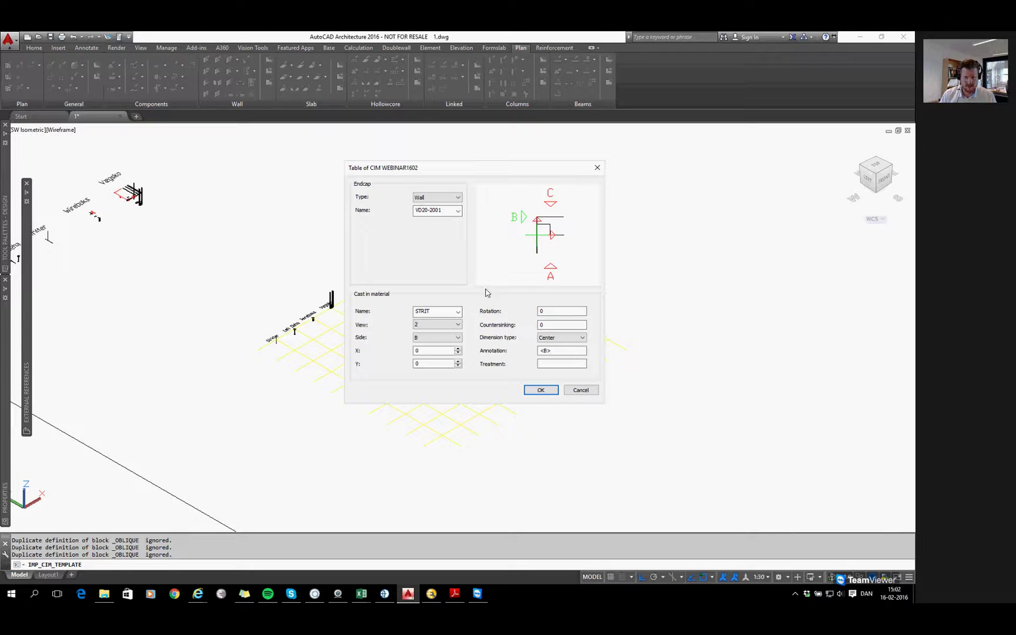
Set the STRIT material's rotation to 90, X to 145 and Y to 90, and save the entry.
double_click(559, 311)
text(90)
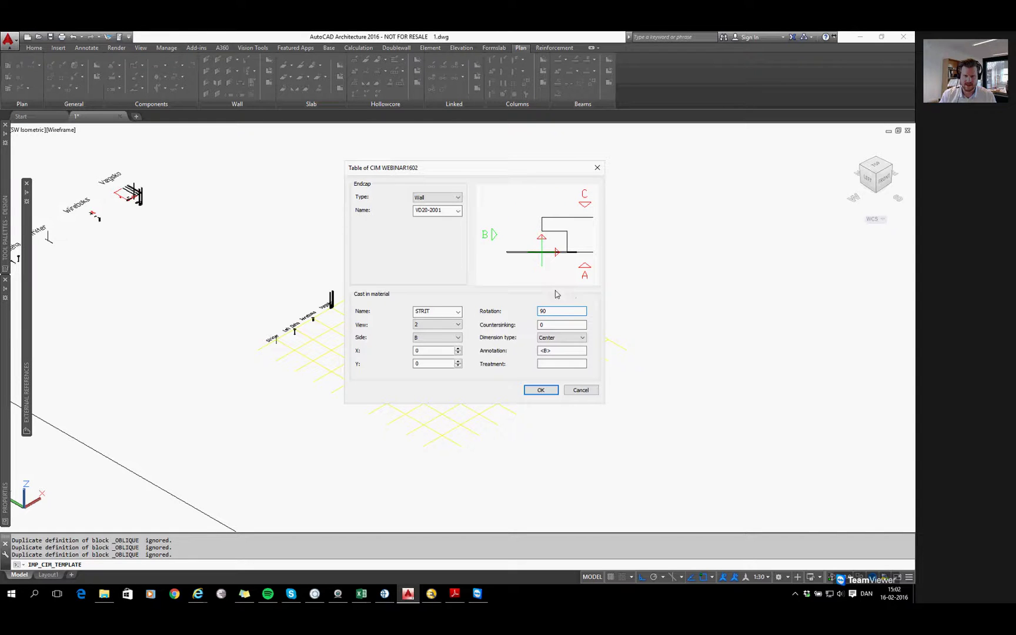
double_click(435, 351)
text(145)
double_click(427, 364)
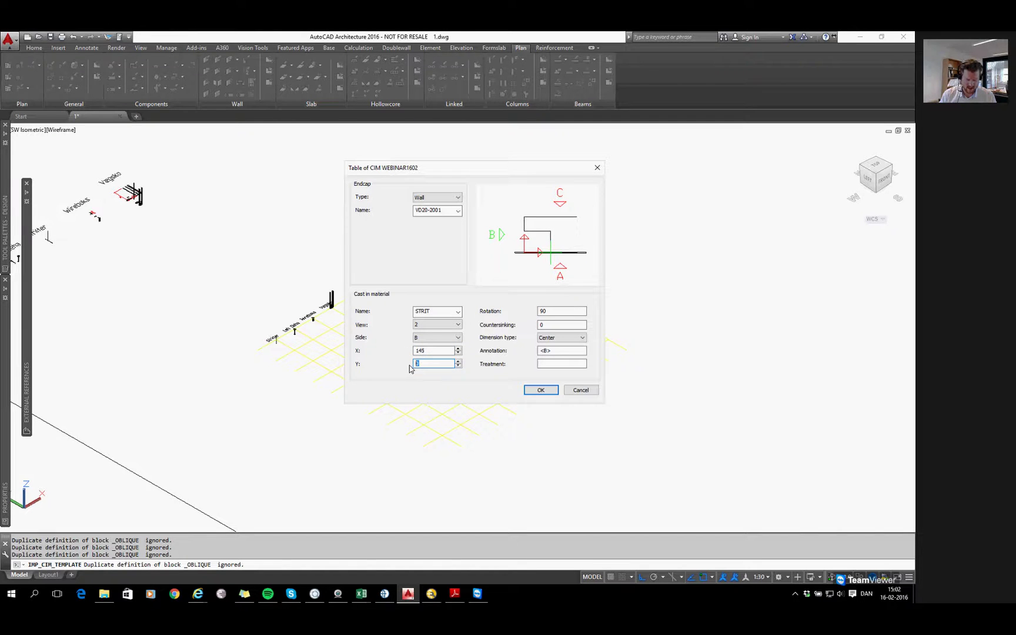
text(90)
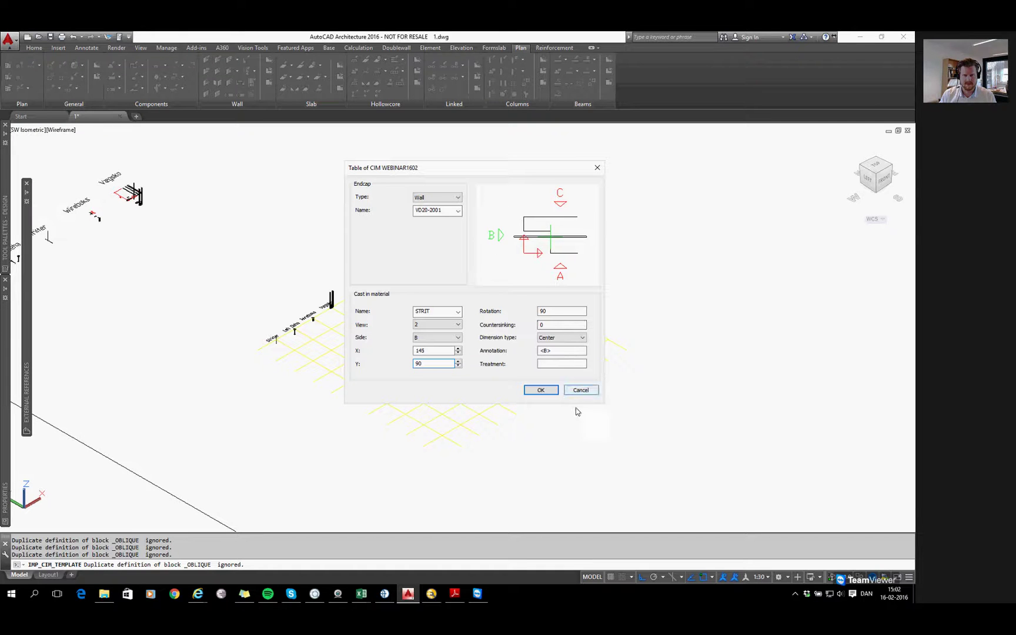
click(552, 393)
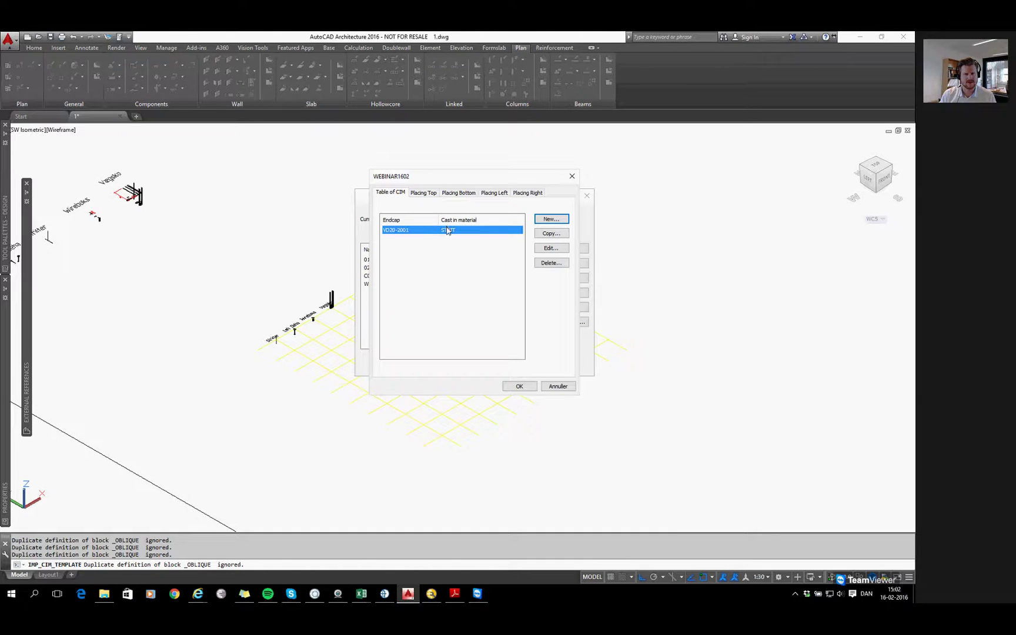
click(552, 247)
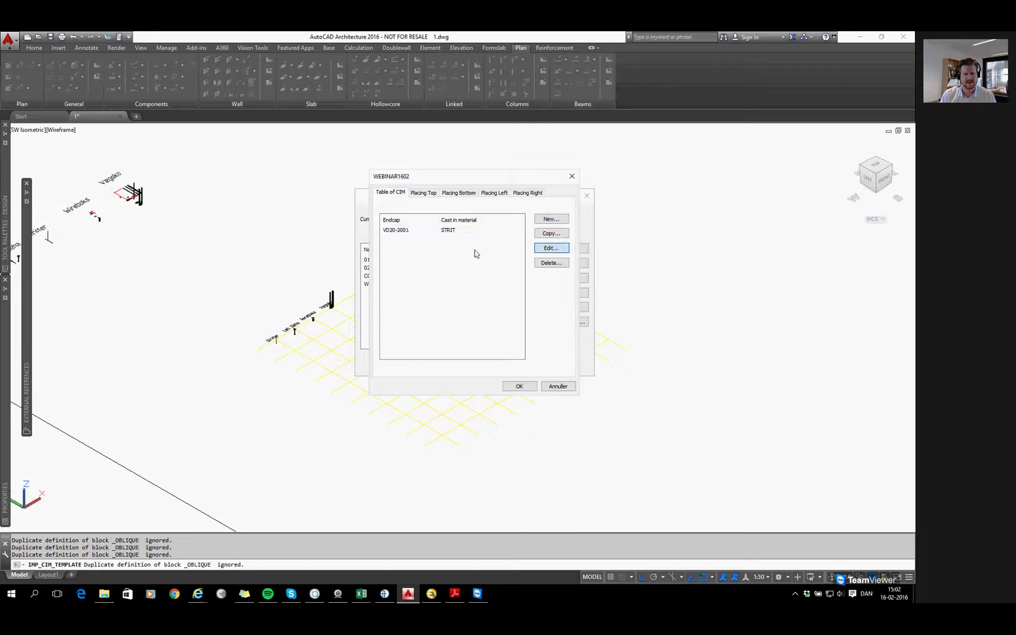
click(550, 391)
Add another entry to the CIM table with endcap type Wall and endcap VD20-3001.
click(559, 222)
click(456, 198)
click(458, 208)
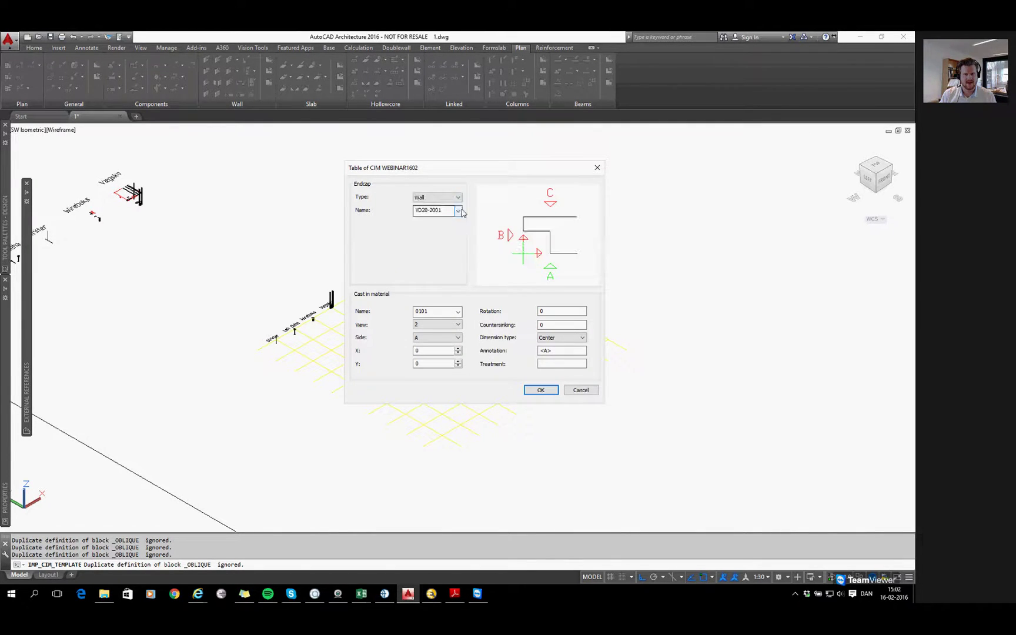
click(457, 210)
click(477, 246)
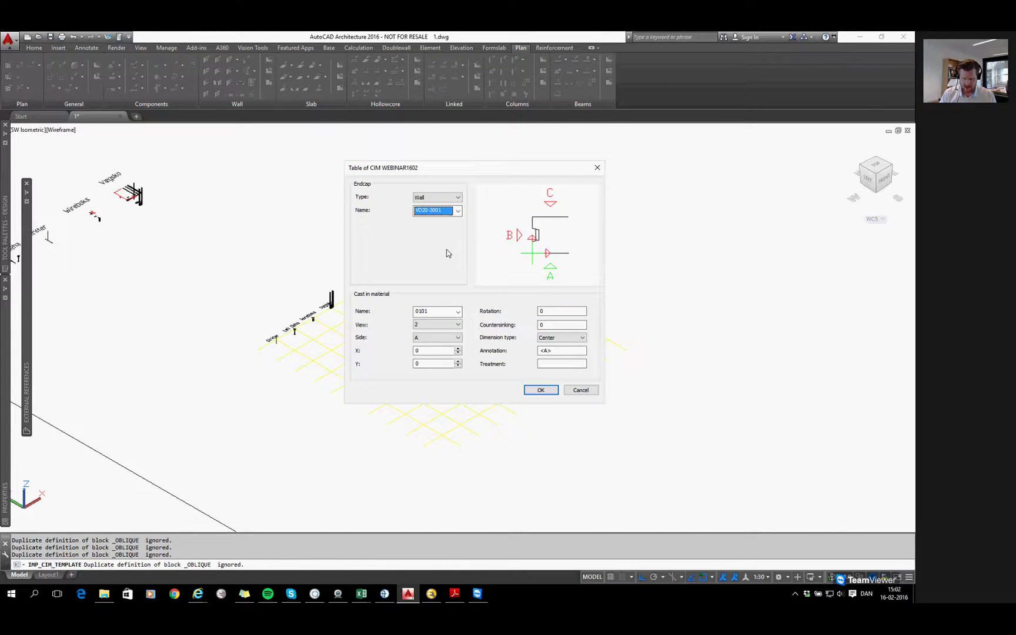
Assign the cast-in material WBOKS to the VD20-3001 entry and set its view to 1.
click(458, 312)
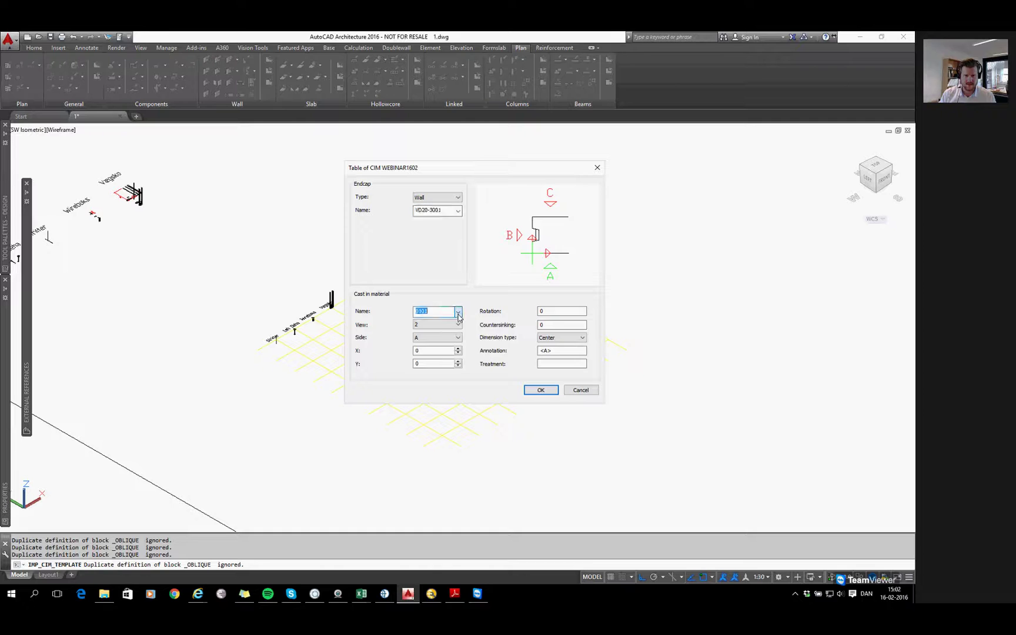
drag(520, 330, 519, 402)
click(438, 413)
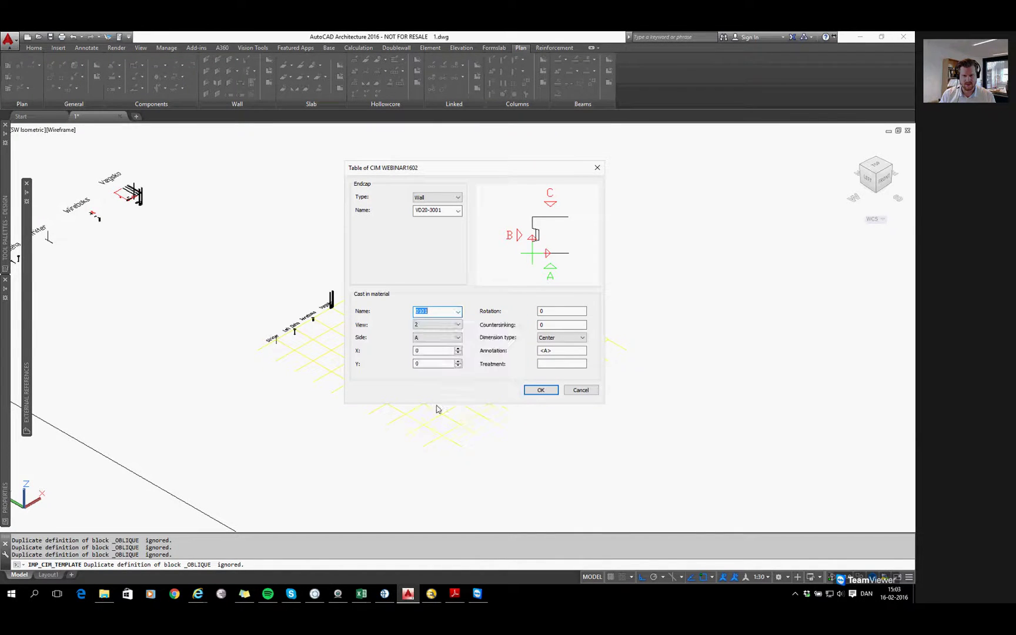
click(458, 325)
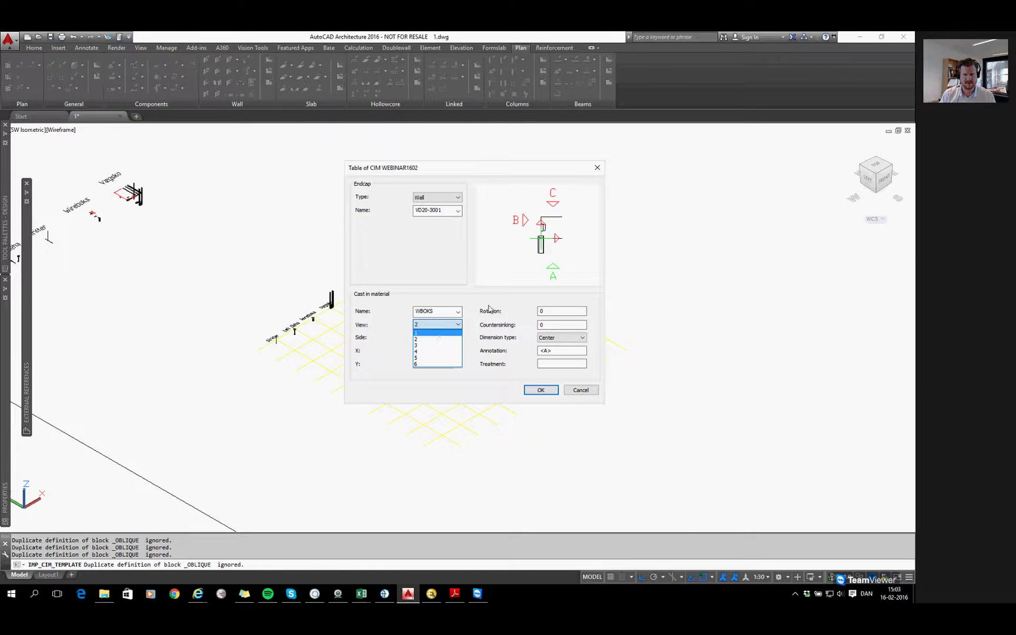
click(447, 332)
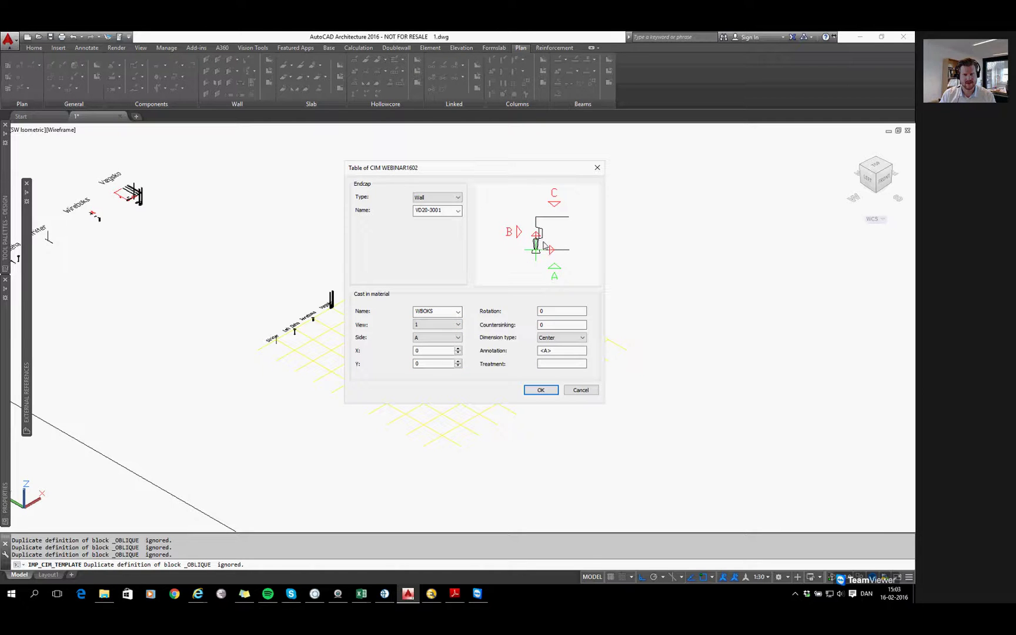
Set the WBOKS material's rotation to 90, X to 38 and Y to 100 for the VD20-3001 endcap.
double_click(533, 311)
text(90)
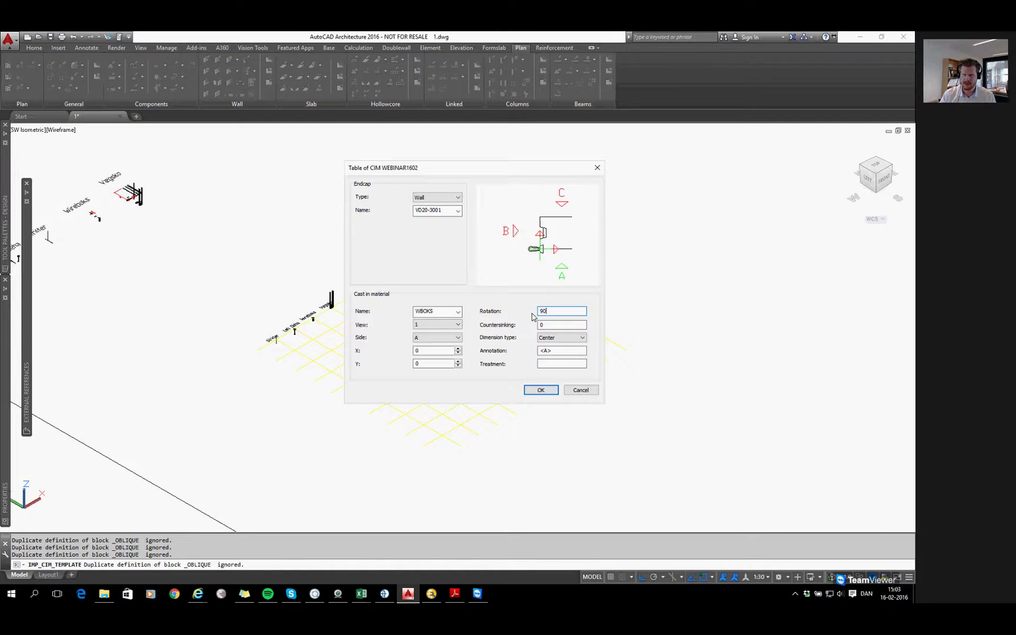
double_click(435, 352)
text(38)
click(421, 363)
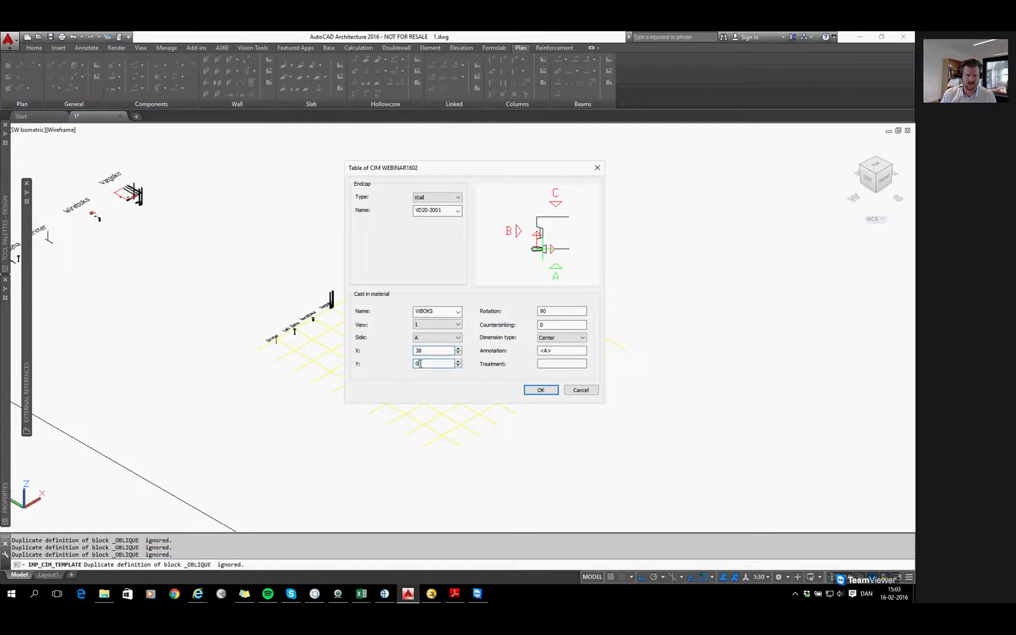
text(100)
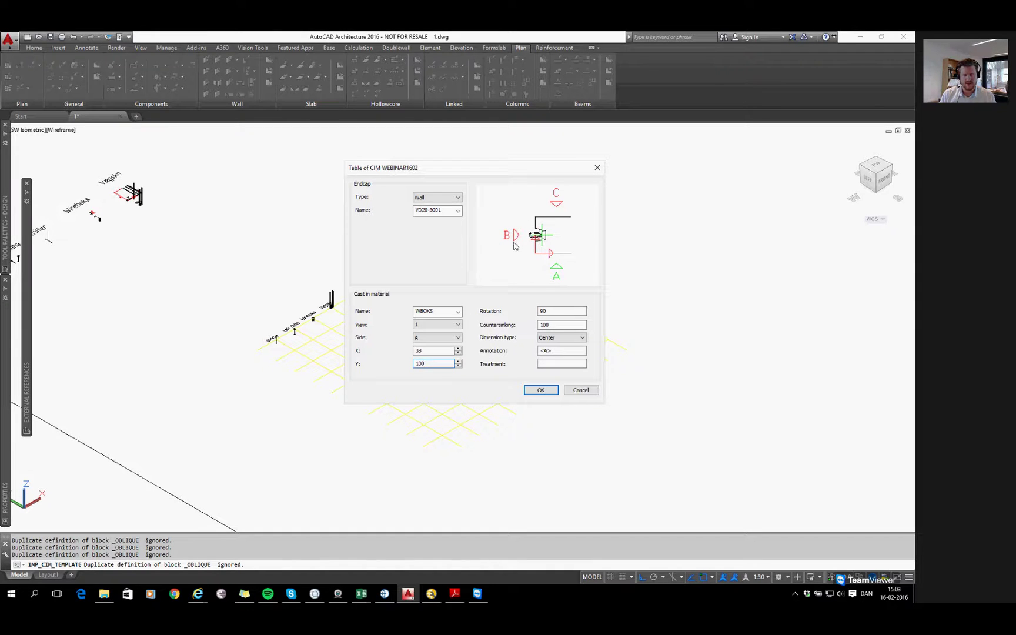
Place the WBOKS material on side B of the VD20-3001 endcap and save the entry.
click(460, 338)
click(456, 353)
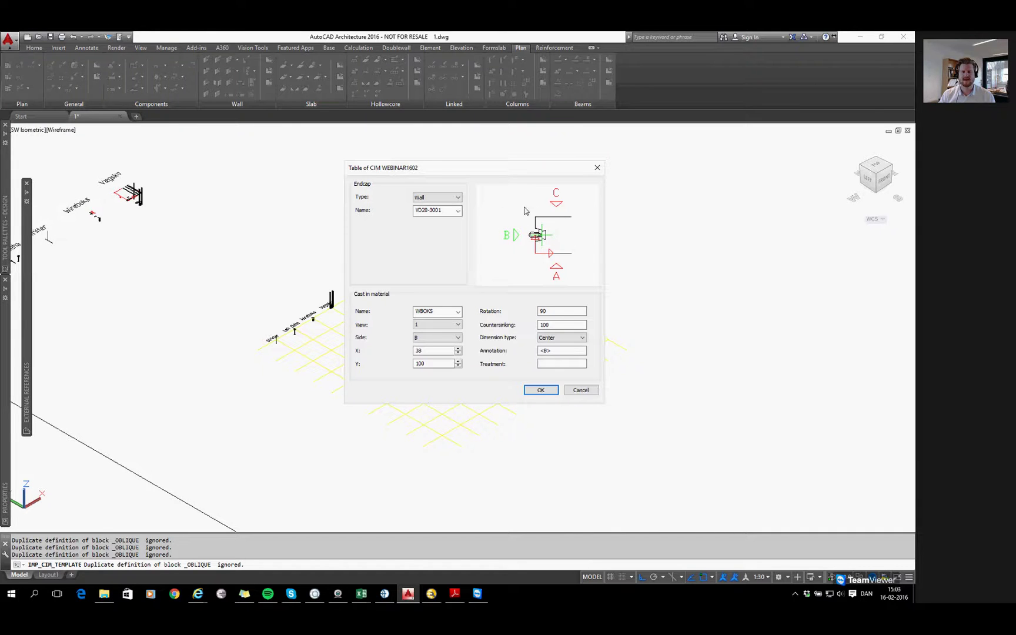
click(542, 385)
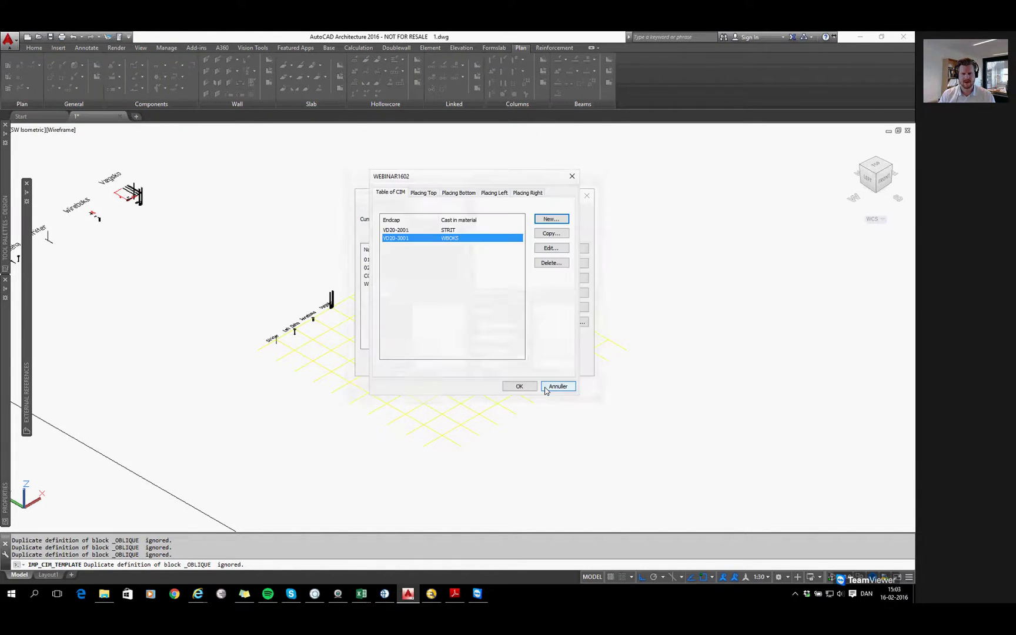
Add a new entry to the CIM table with endcap type Wall and endcap VD20-3004.
click(420, 232)
click(422, 239)
click(551, 219)
click(458, 197)
click(456, 210)
click(458, 210)
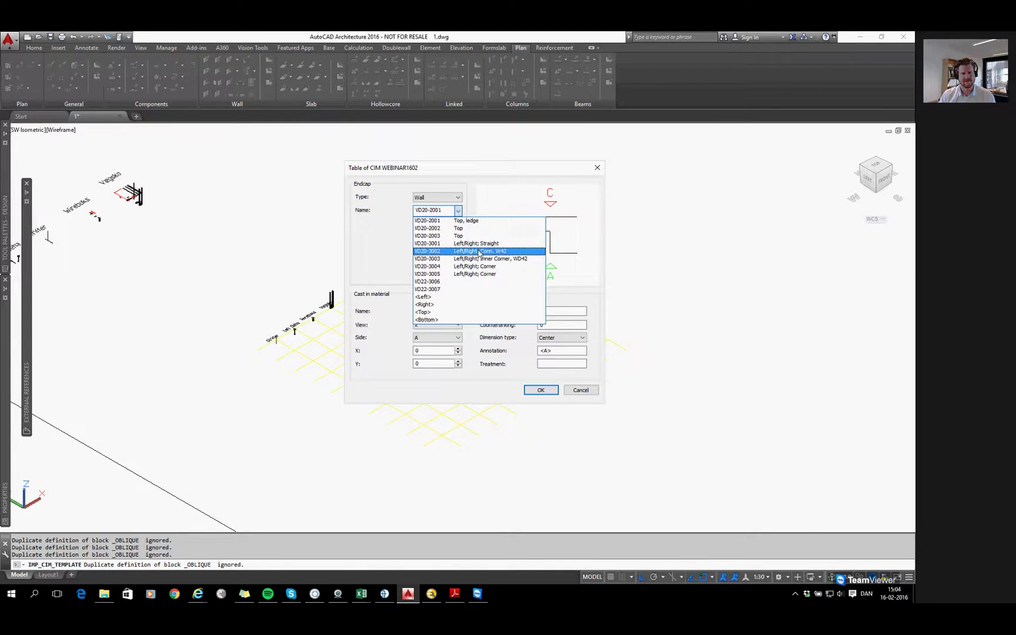
click(457, 266)
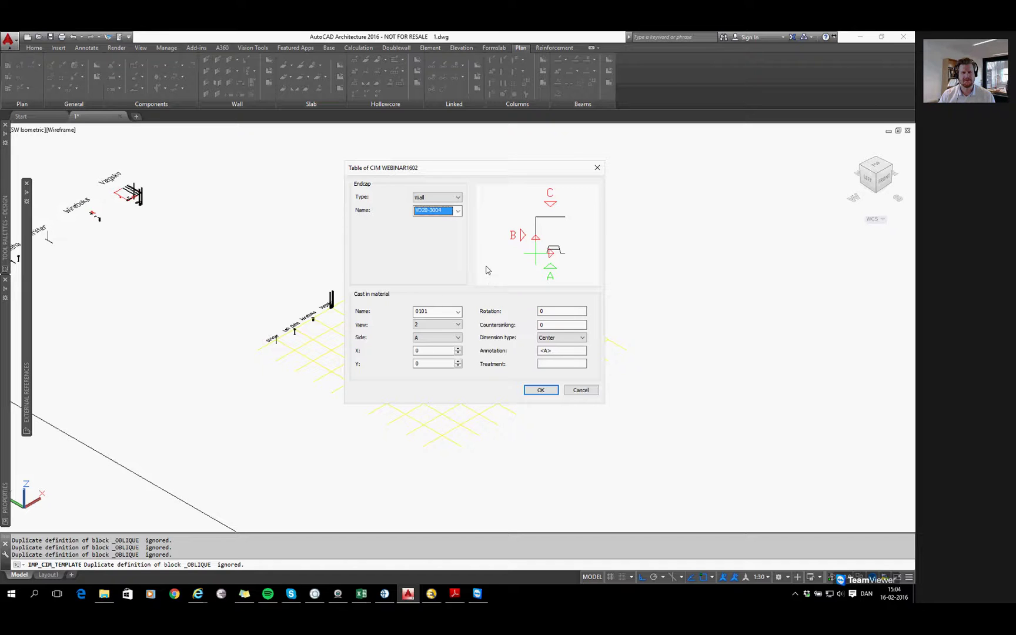
Assign the cast-in material WBOKS to the VD20-3004 entry and set its view to 1.
click(458, 311)
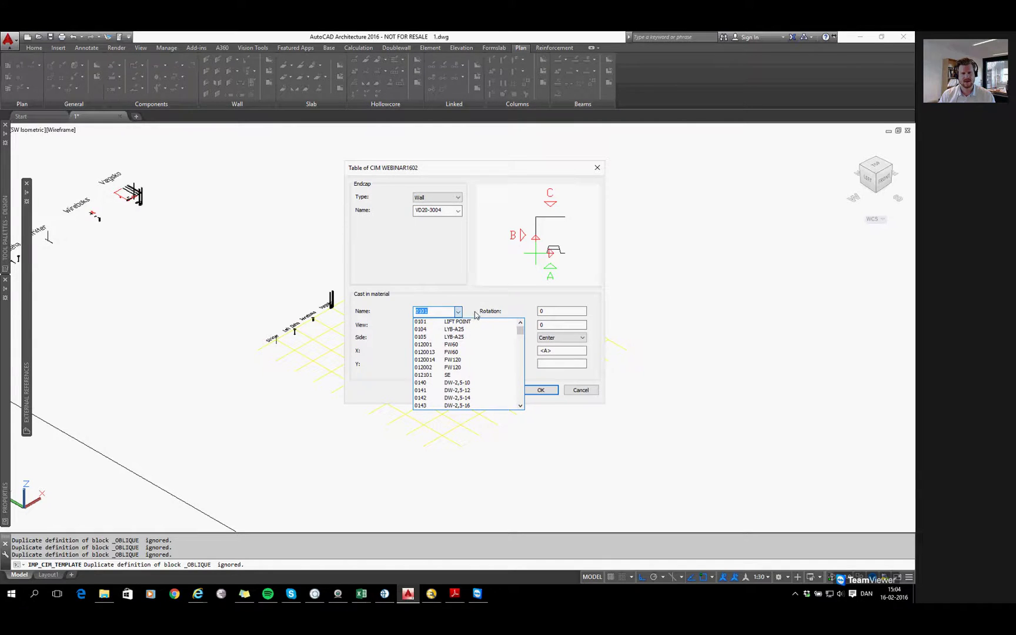
drag(521, 331, 527, 406)
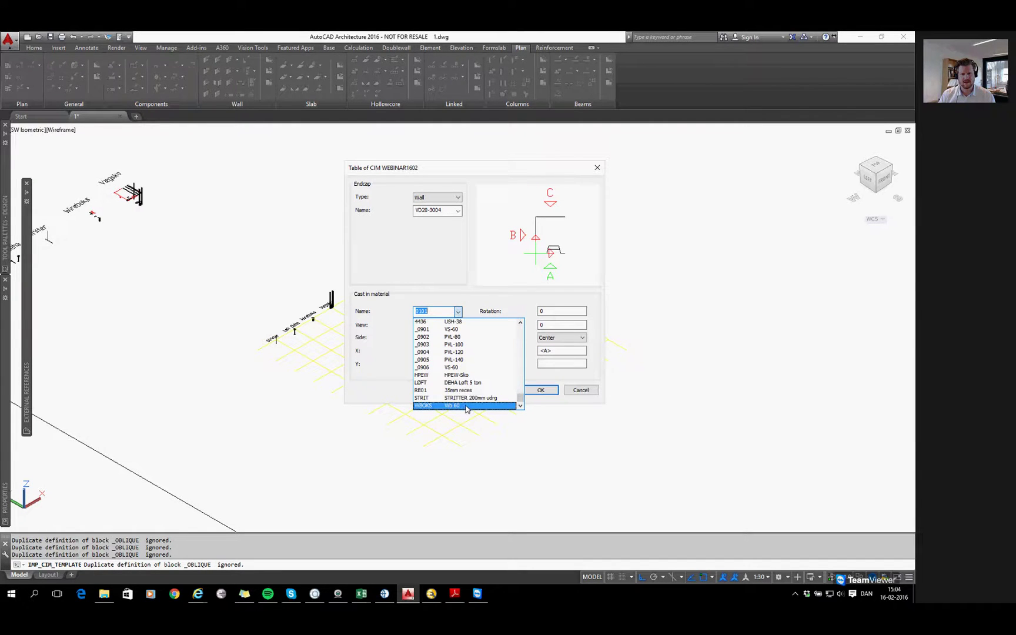
click(431, 409)
click(453, 325)
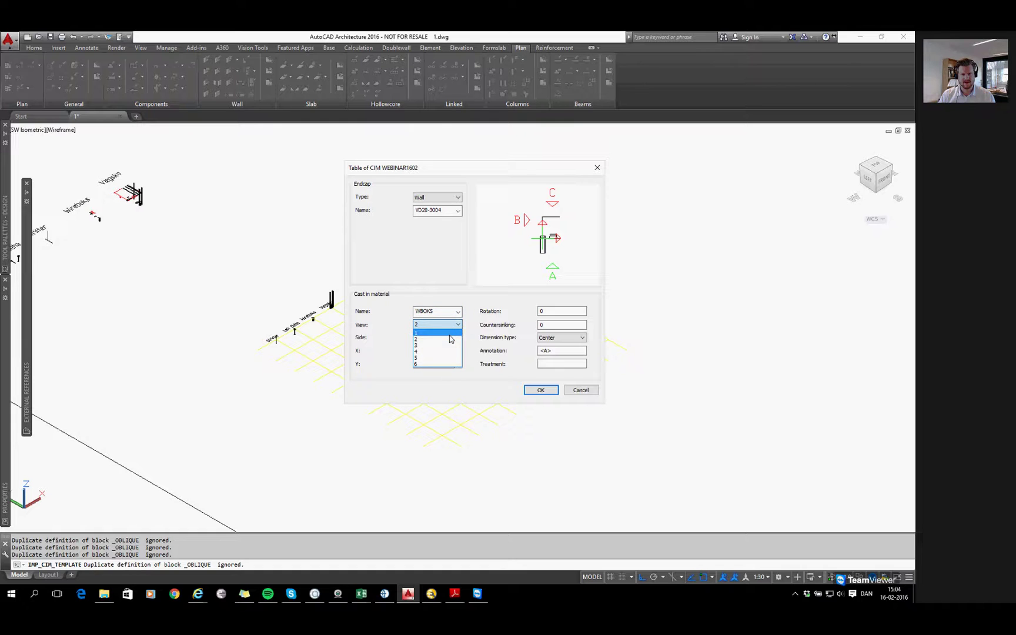
click(453, 333)
Set the WBOKS material's rotation to 180, X to 100 and Y to 38, and save the VD20-3004 entry.
click(547, 312)
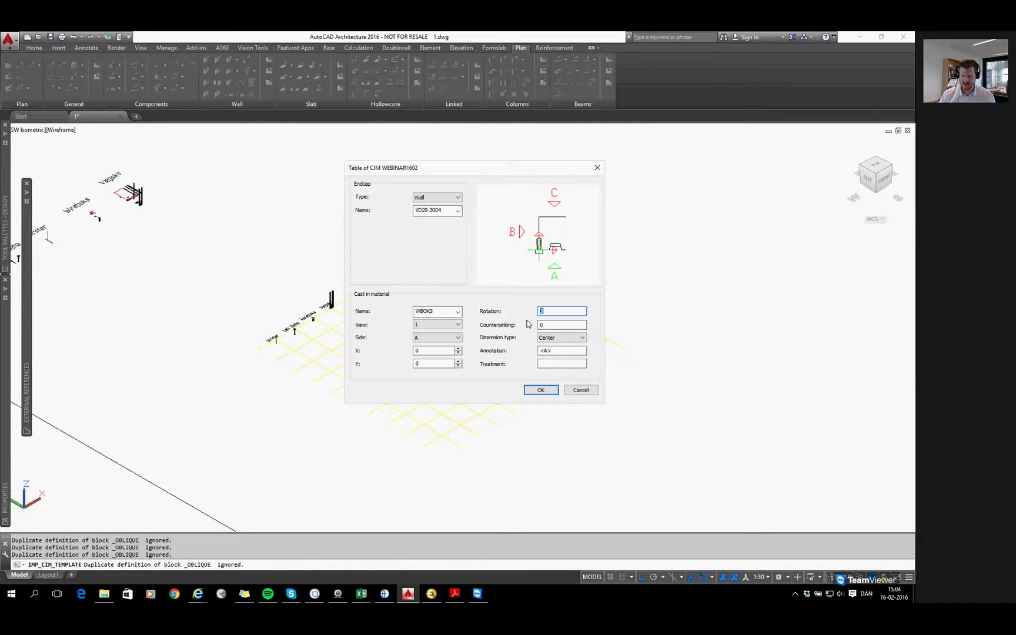
text(180)
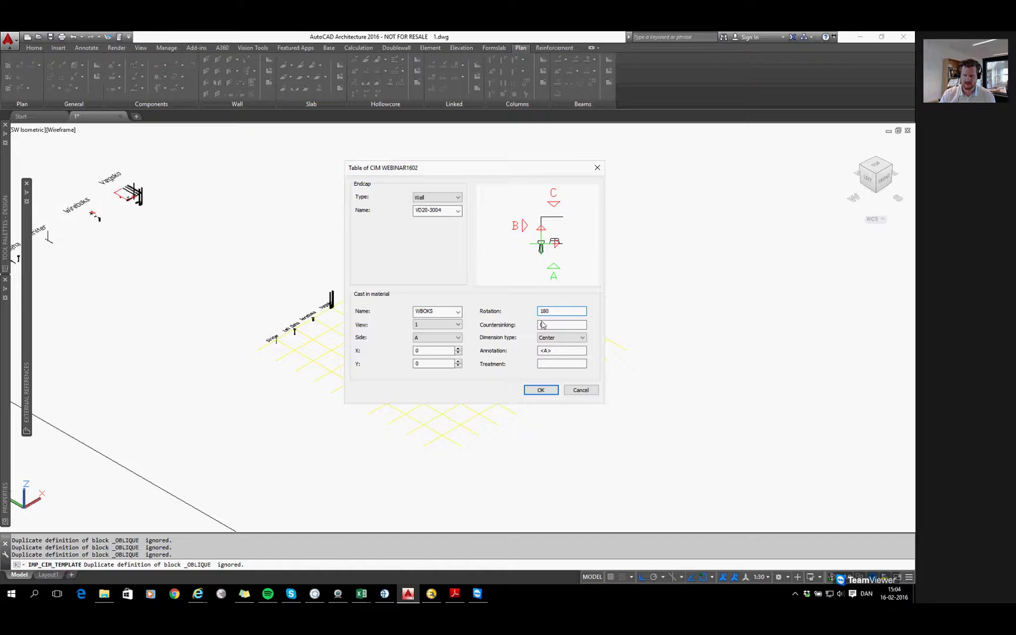
double_click(438, 351)
text(100)
click(417, 364)
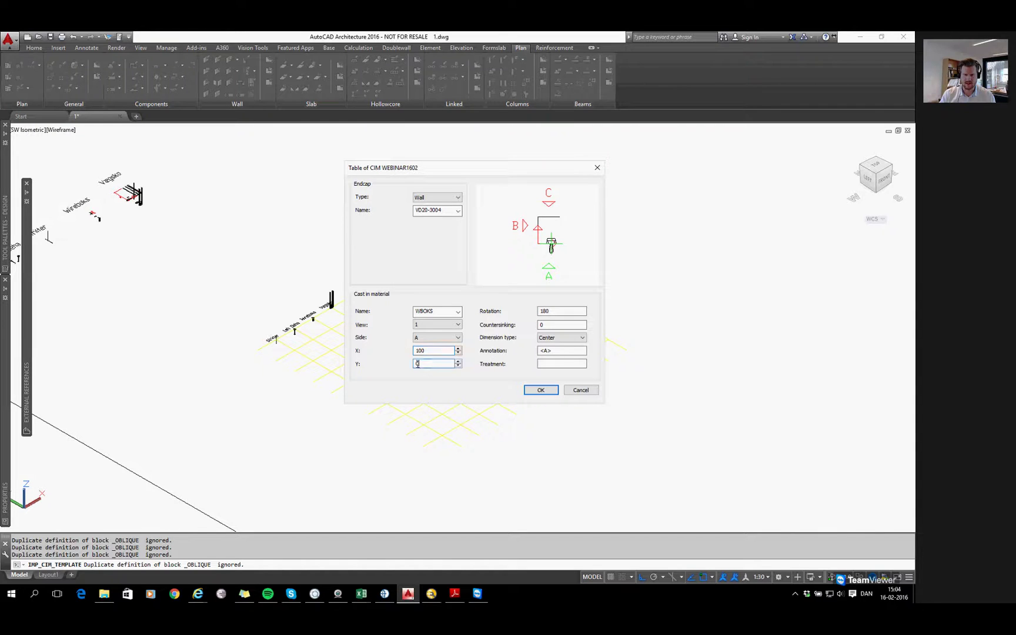
text(38)
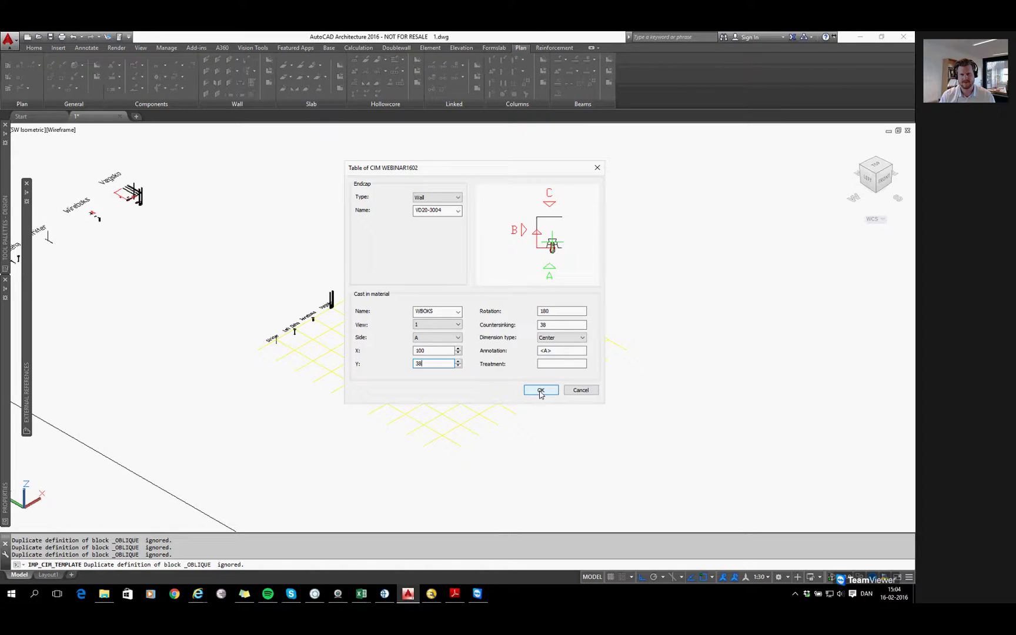
click(541, 391)
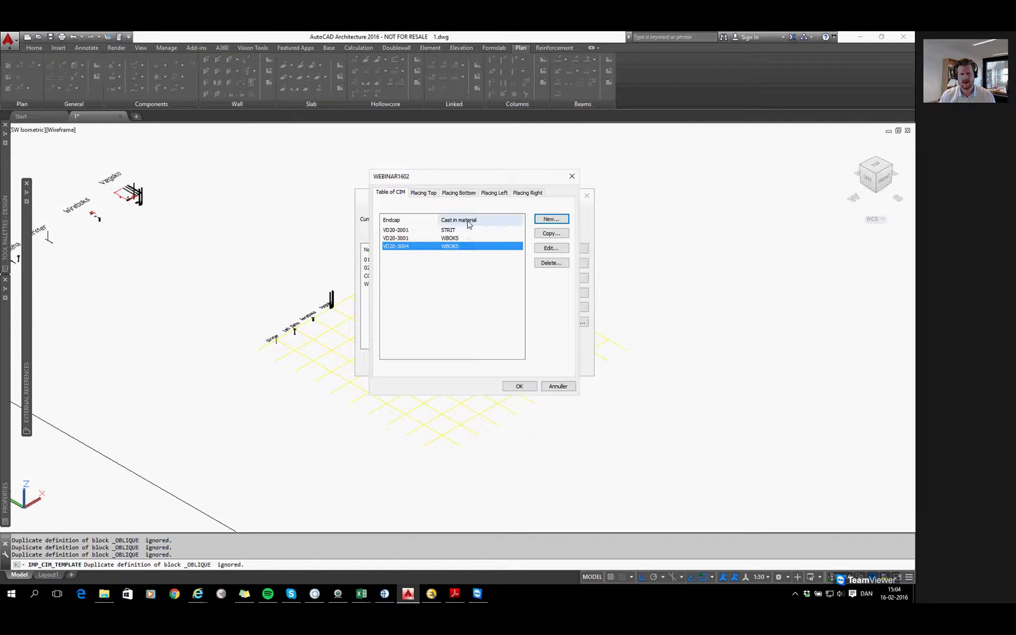
click(441, 231)
click(429, 247)
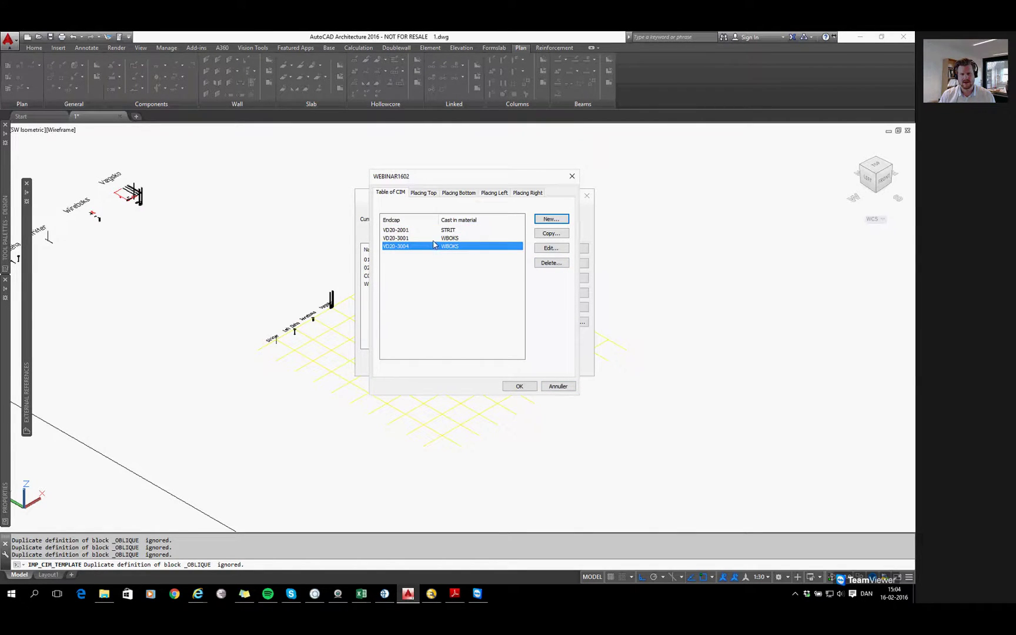
click(436, 238)
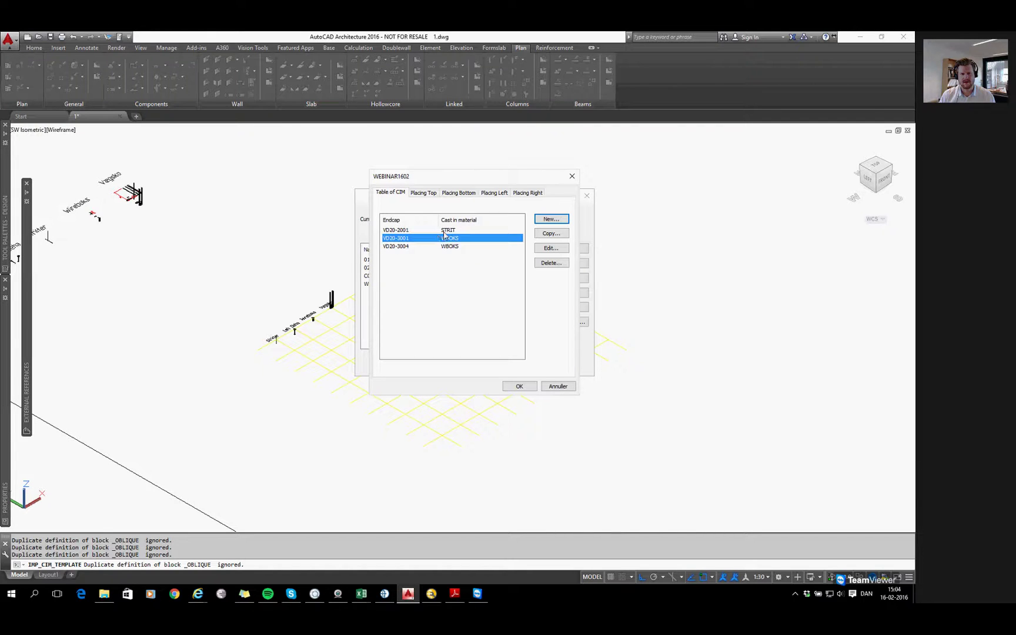
Add another entry to the CIM table with endcap type Wall and the generic endcap <Bottom>.
click(548, 220)
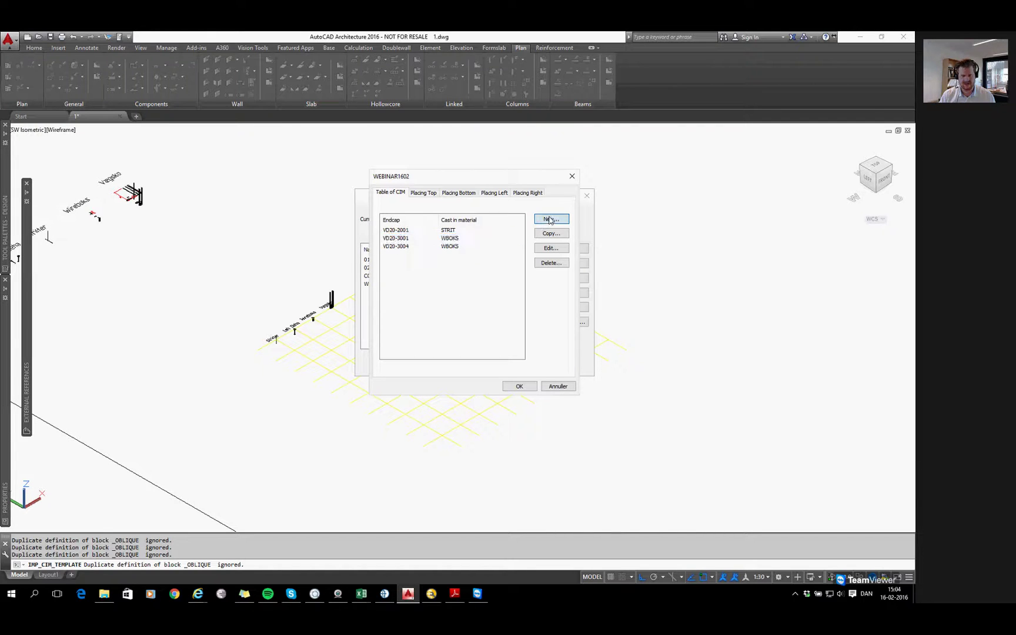
click(458, 197)
click(435, 208)
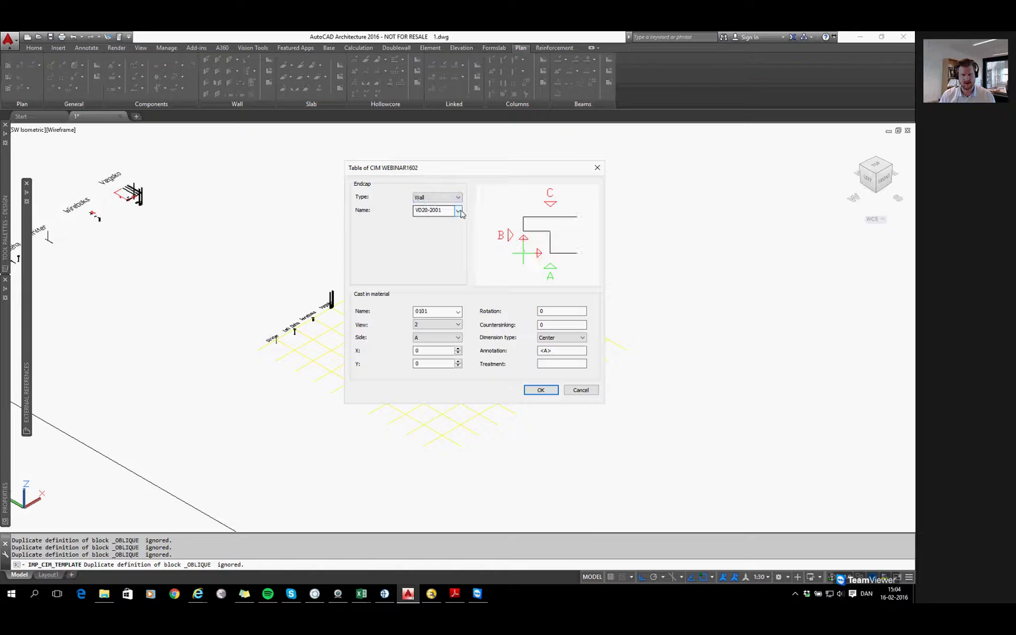
click(458, 210)
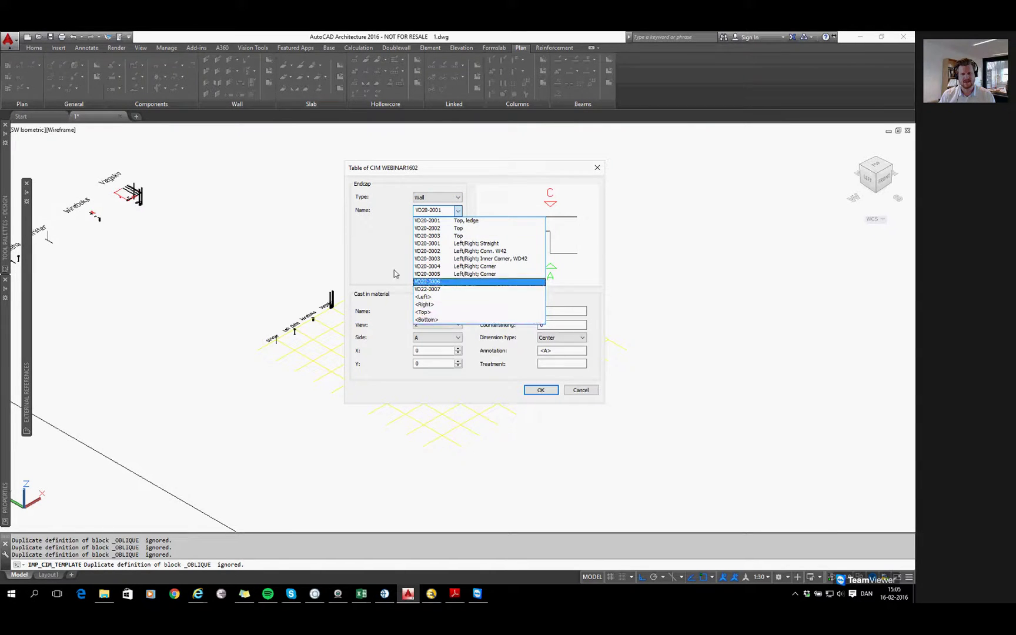
click(438, 230)
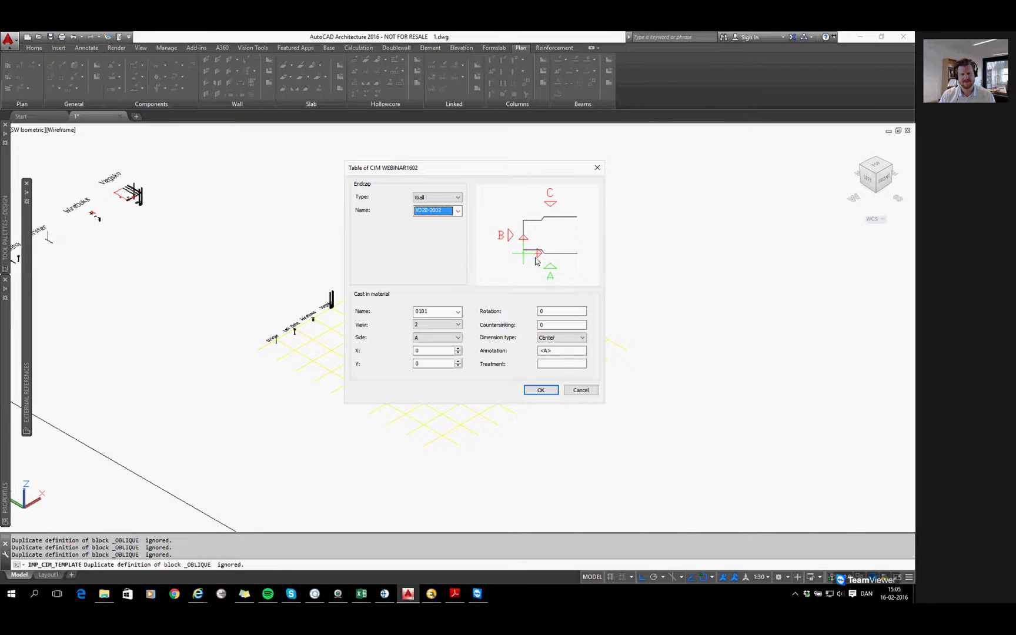
click(458, 211)
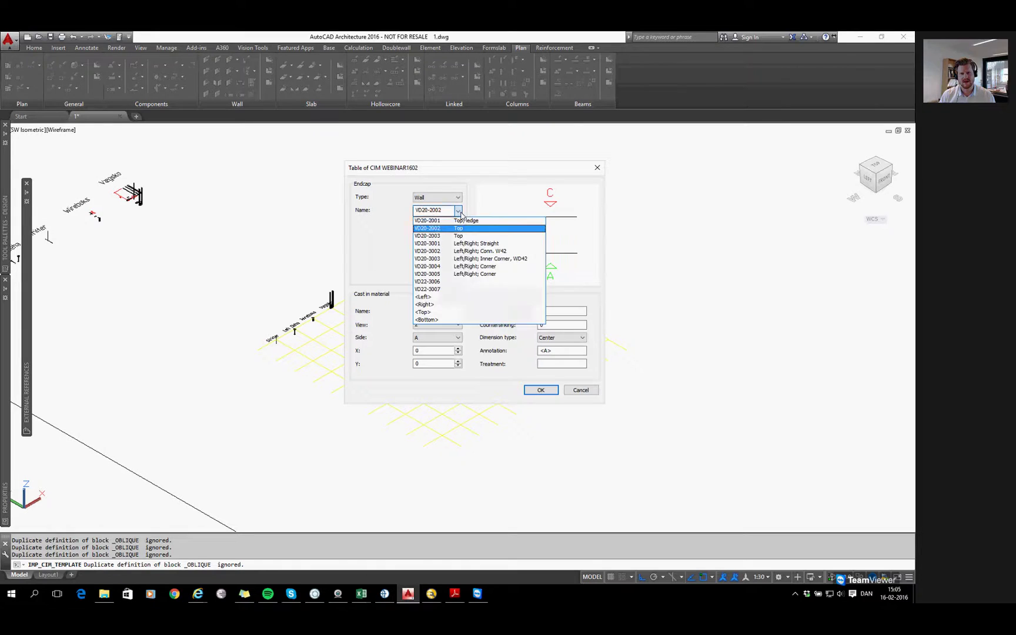
click(463, 320)
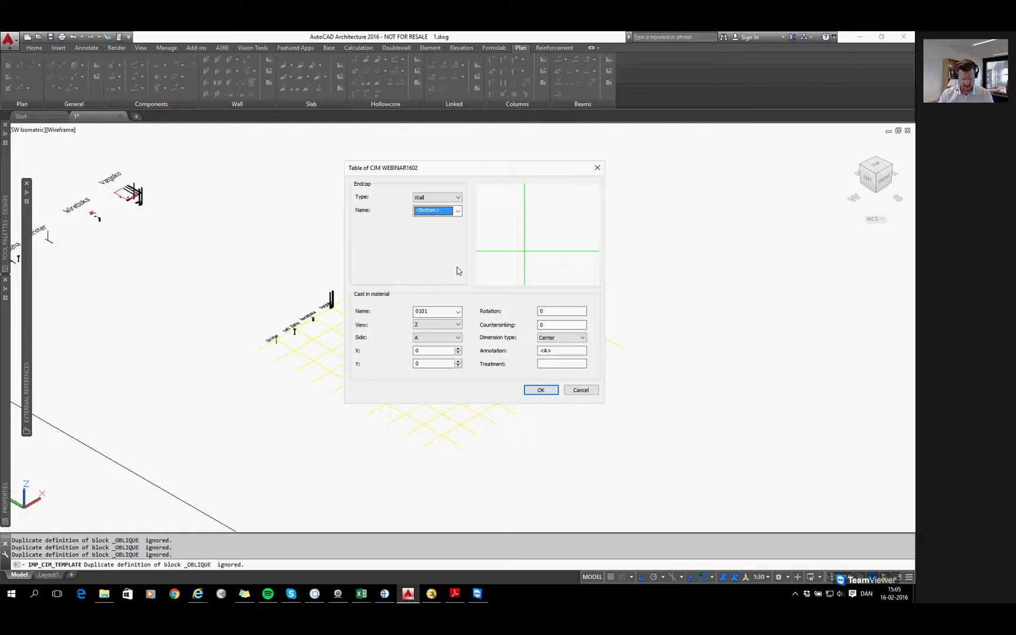
Assign the cast-in material HPEW to the <Bottom> entry and set its view to 3.
click(458, 312)
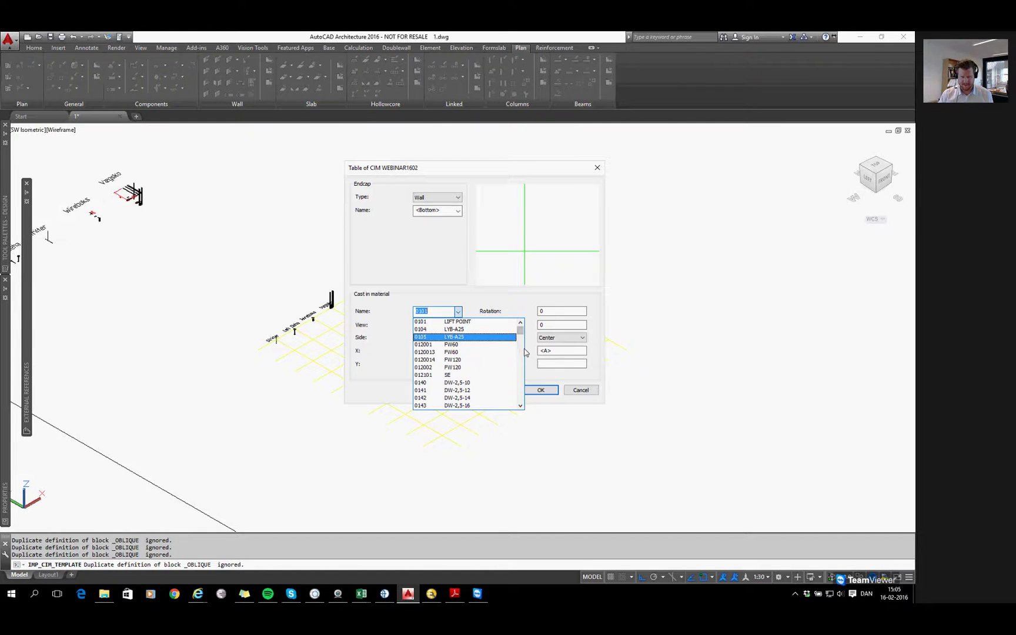
scroll(522, 381, down, 10)
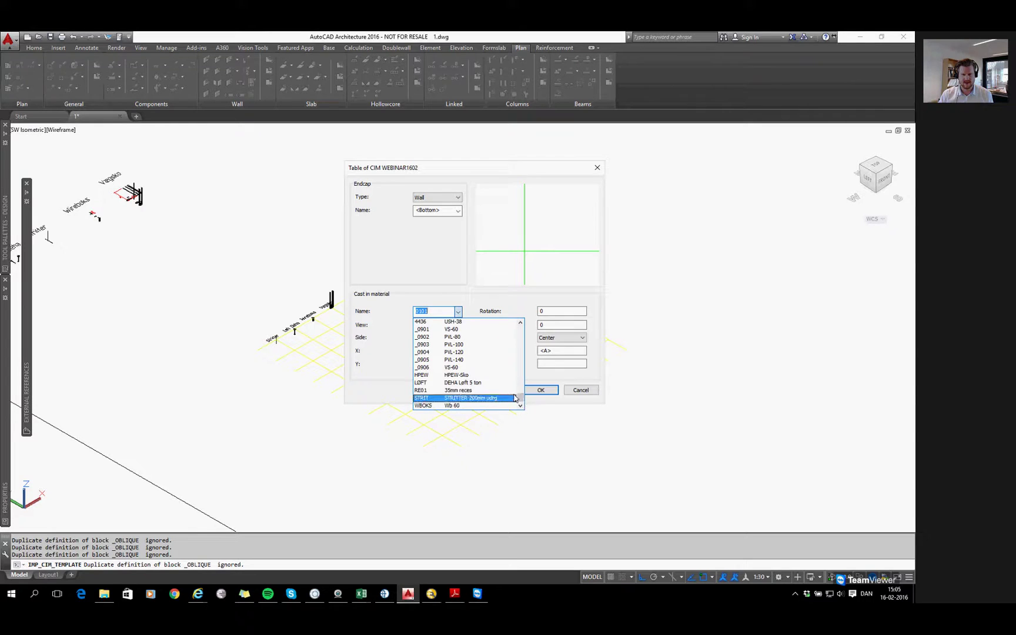
click(440, 376)
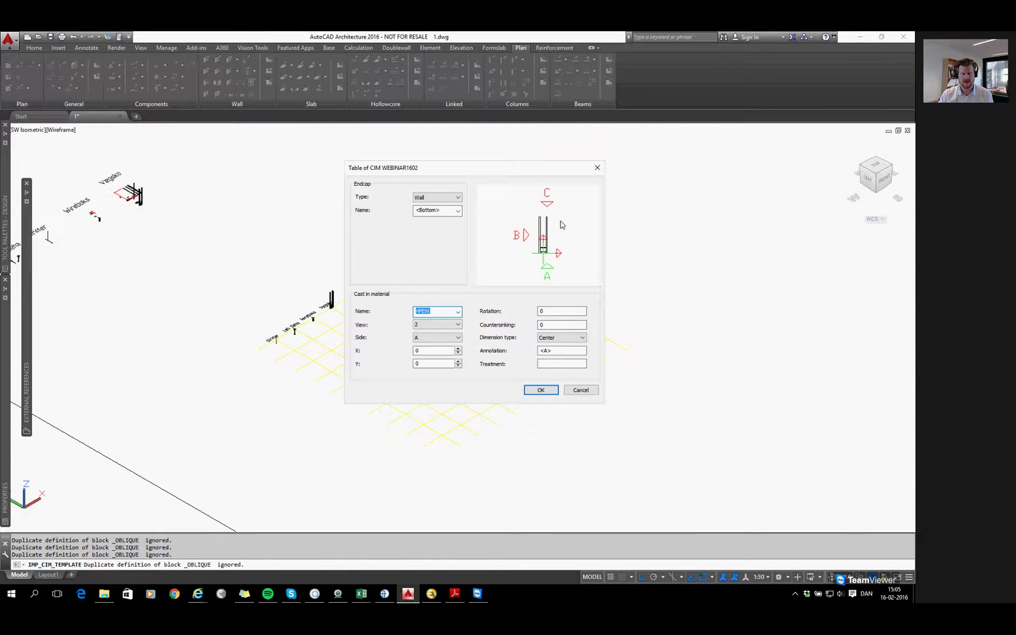
drag(538, 165, 562, 149)
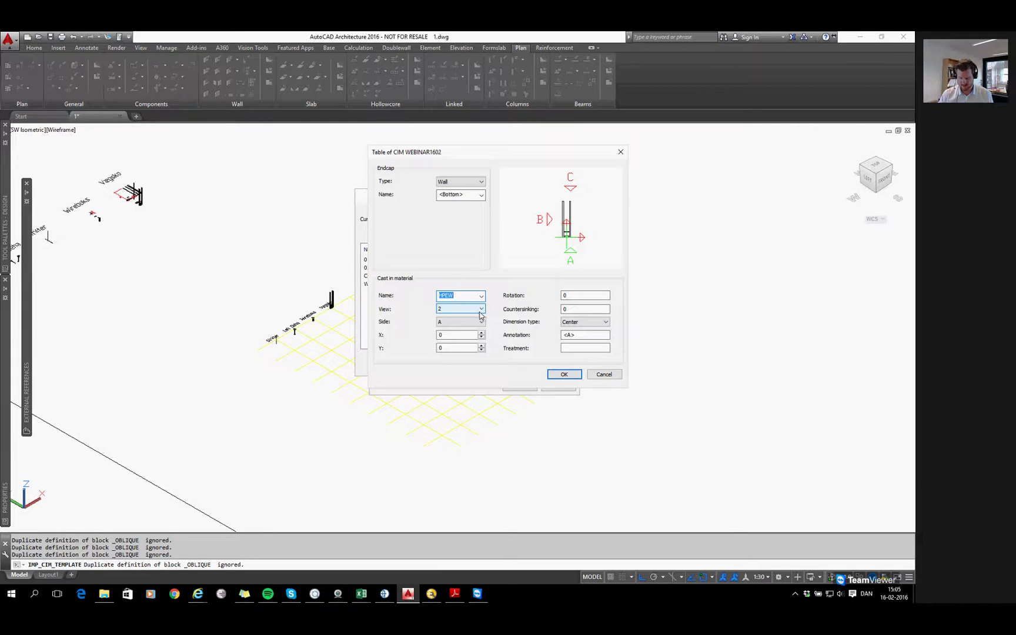
click(481, 312)
click(461, 329)
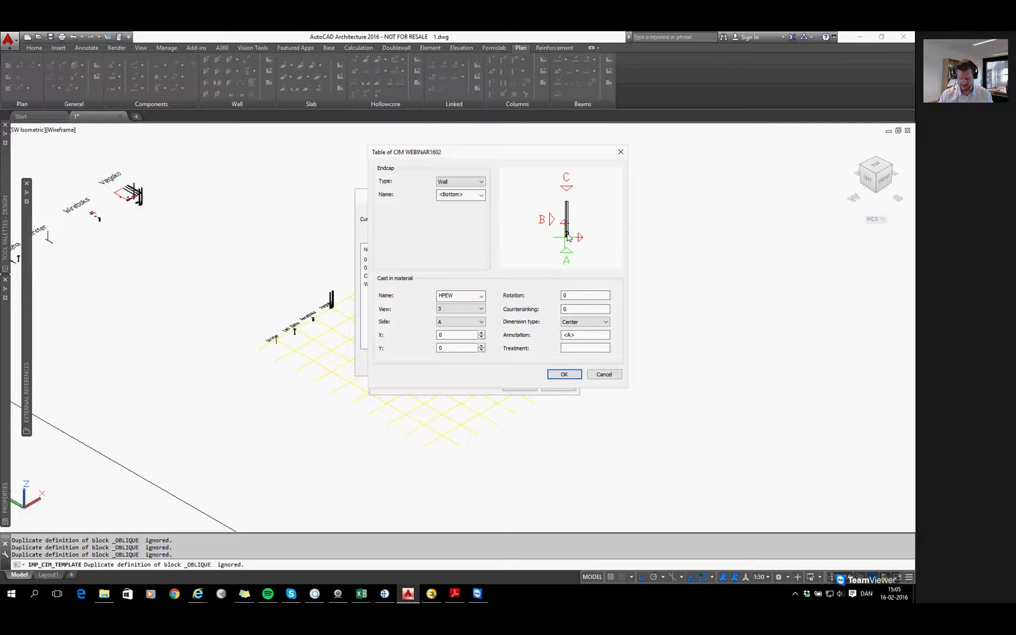
Set the HPEW material's rotation to -90, Y to 200 and countersinking to 200, saving the <Bottom> entry and the template.
click(463, 347)
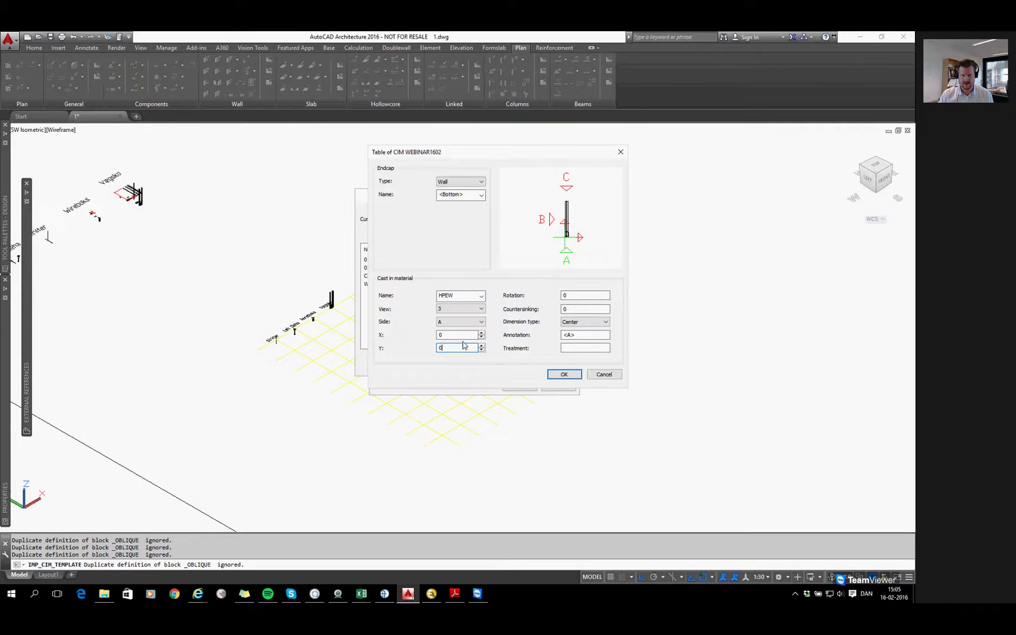
double_click(594, 294)
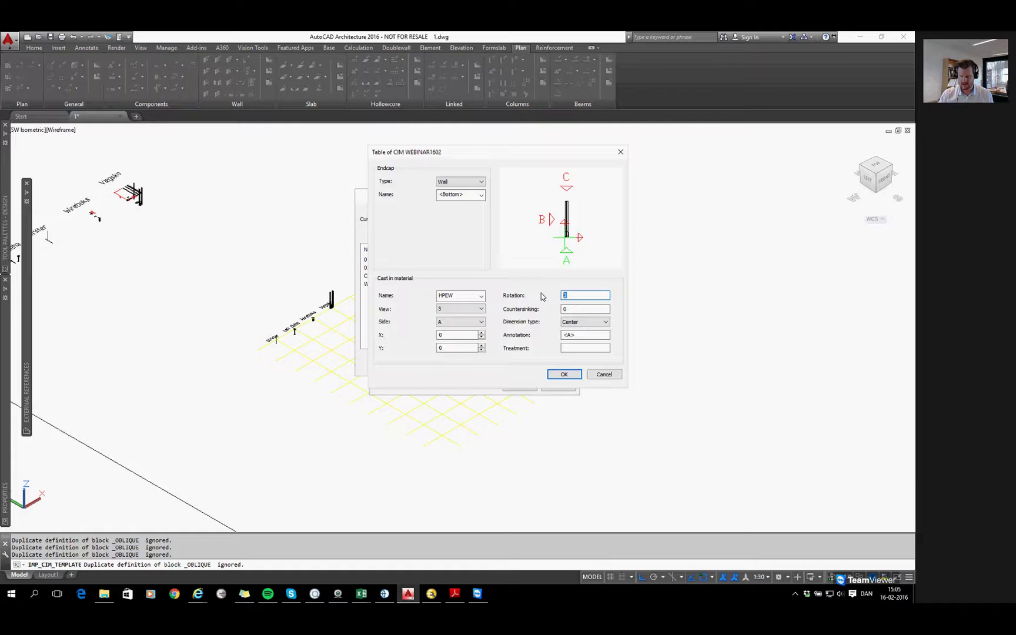
text(-90)
double_click(458, 347)
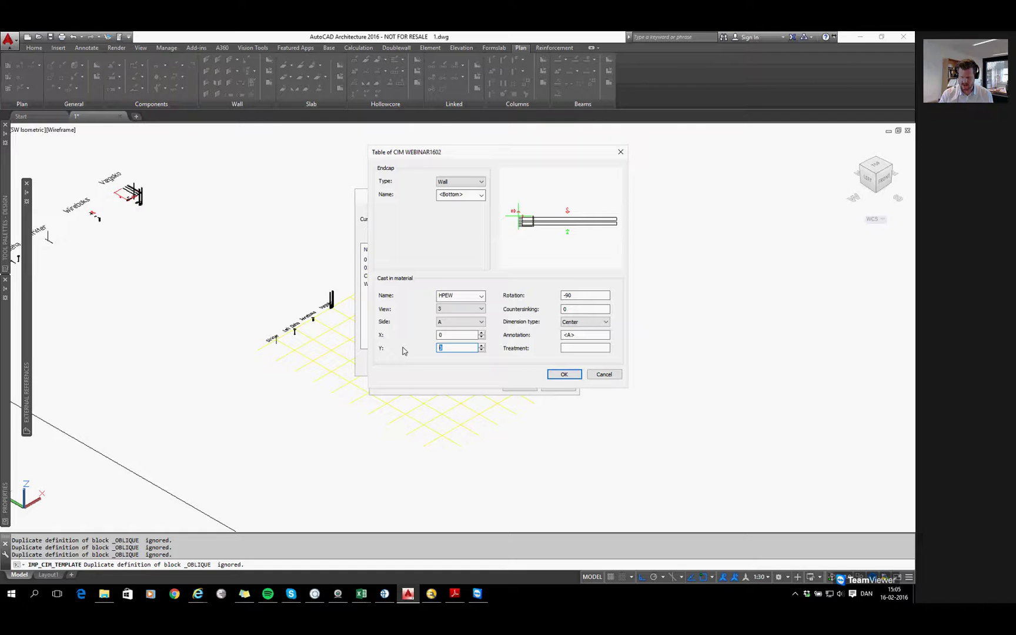
text(200)
click(444, 334)
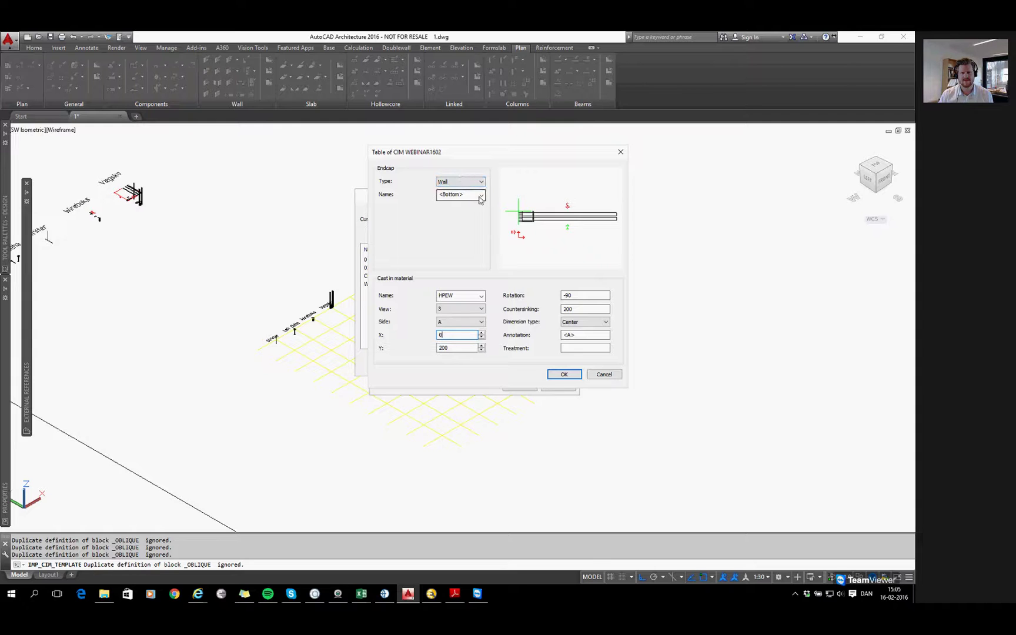
click(565, 374)
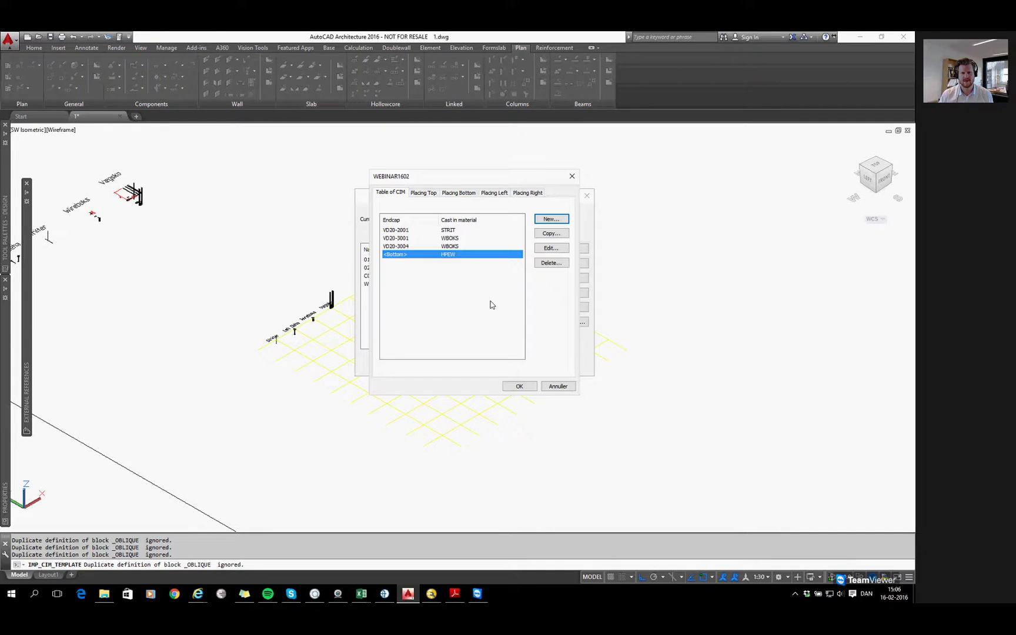
click(520, 388)
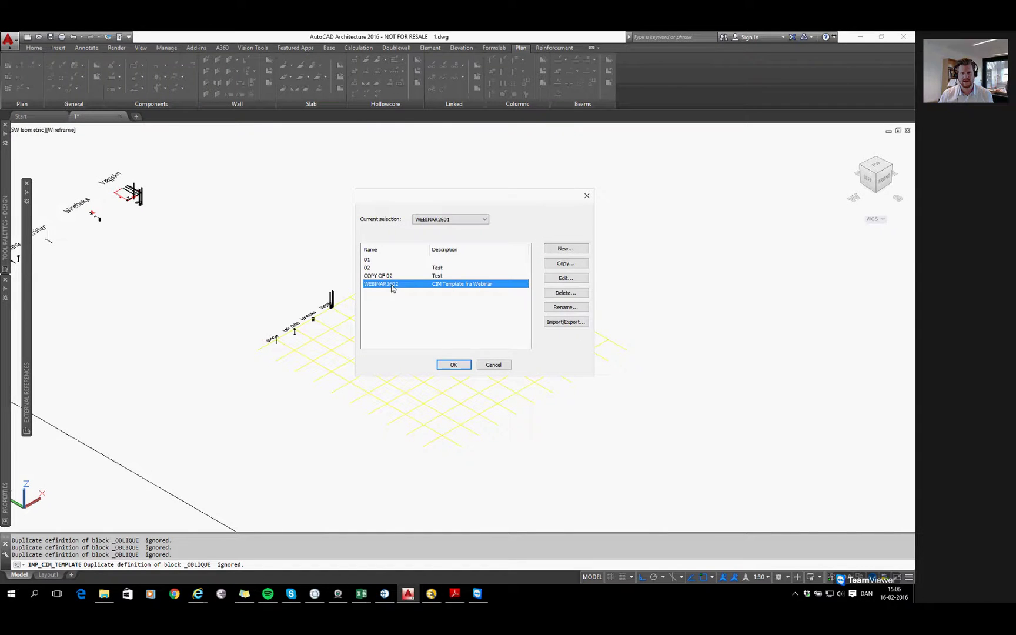
Reopen the WEBINAR1602 template for editing and set its top placing to A 200, B 200 and C 400.
click(564, 278)
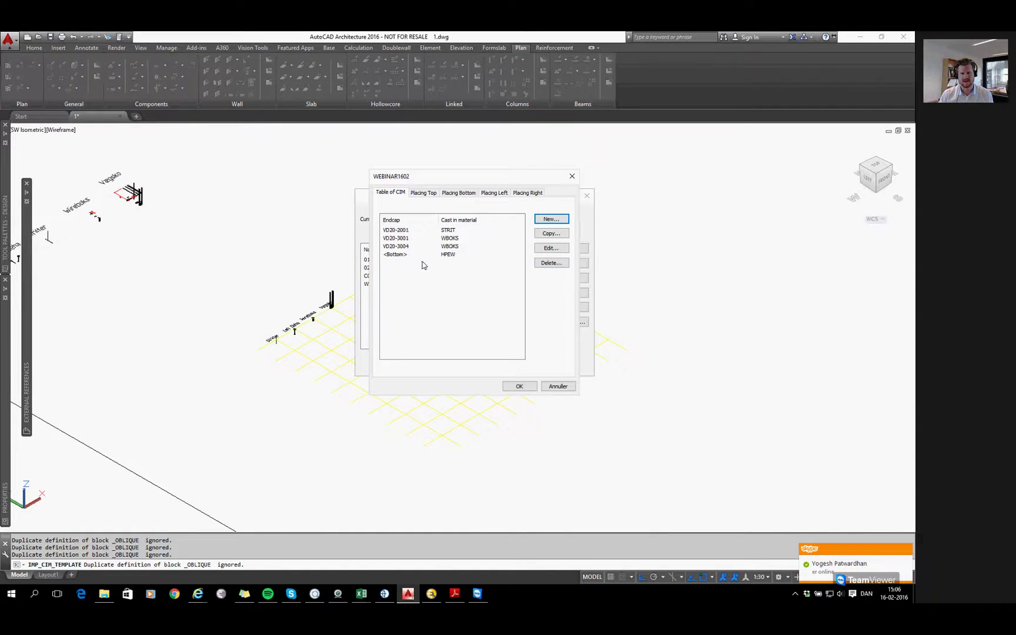
click(424, 192)
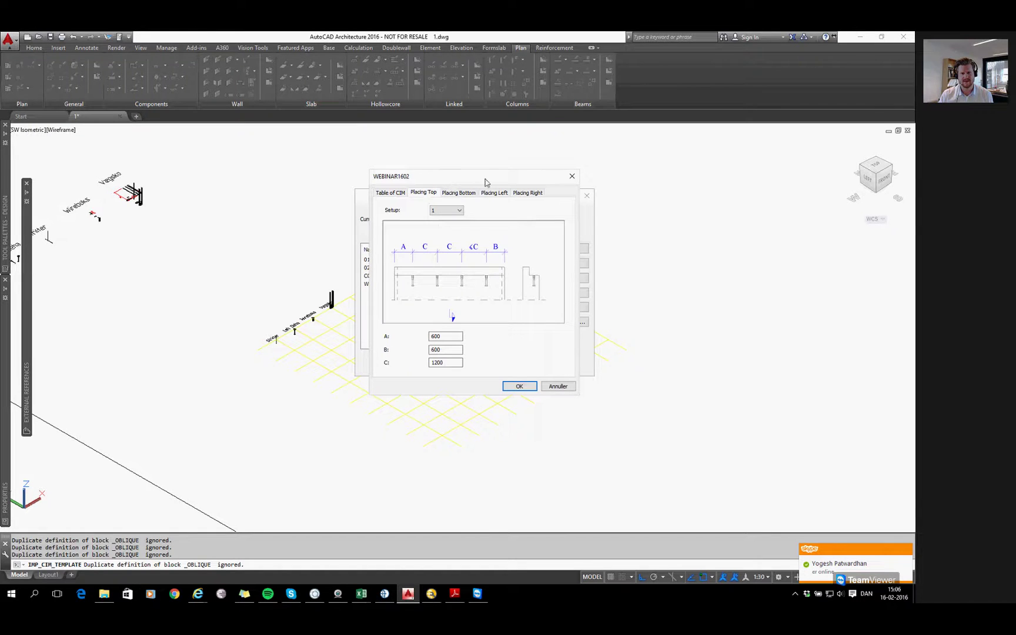
click(391, 193)
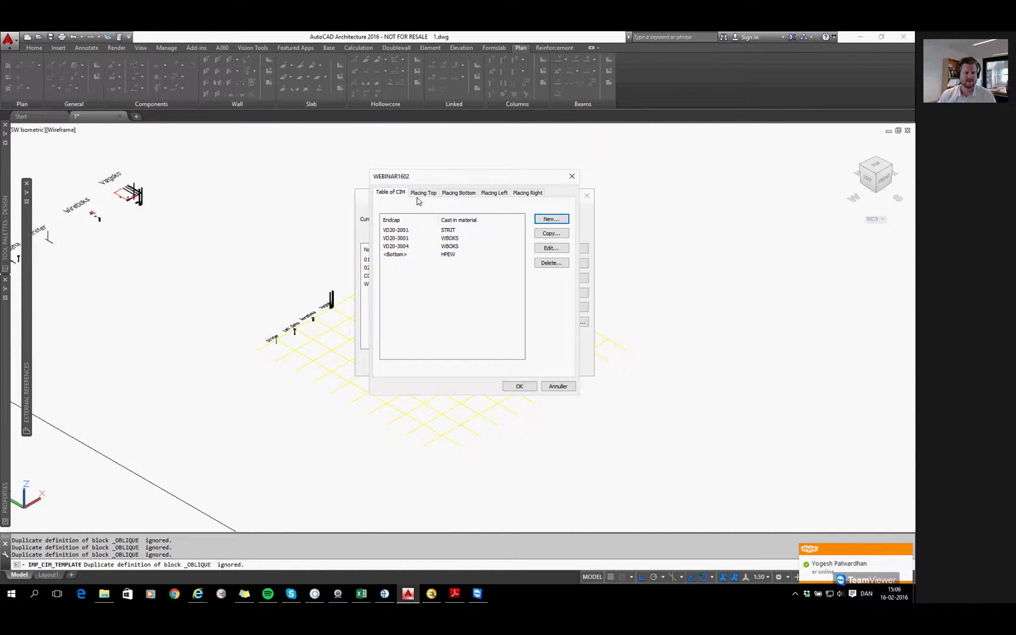
click(422, 194)
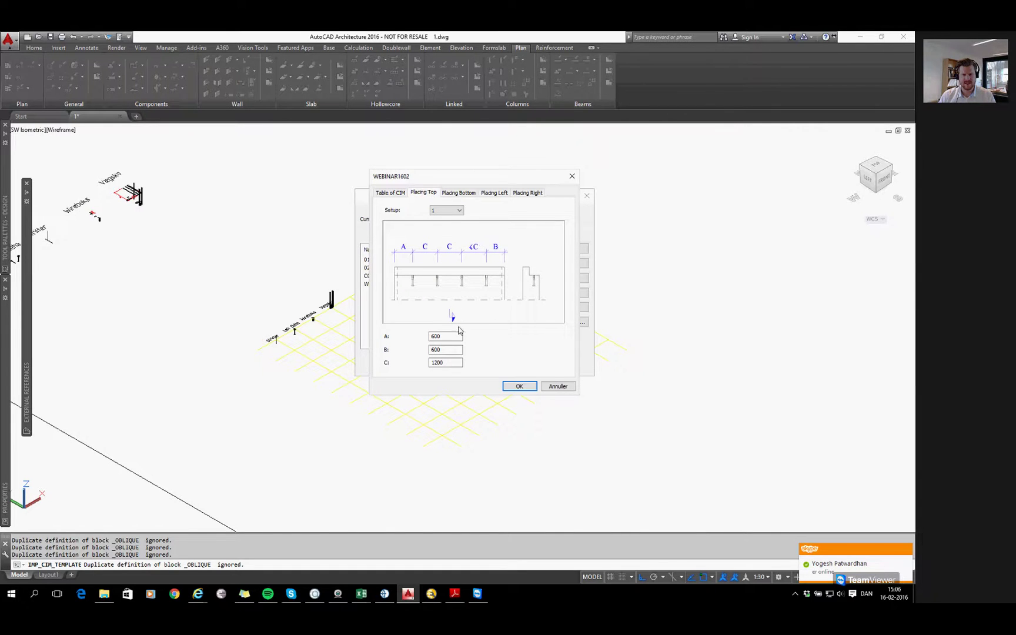
double_click(459, 360)
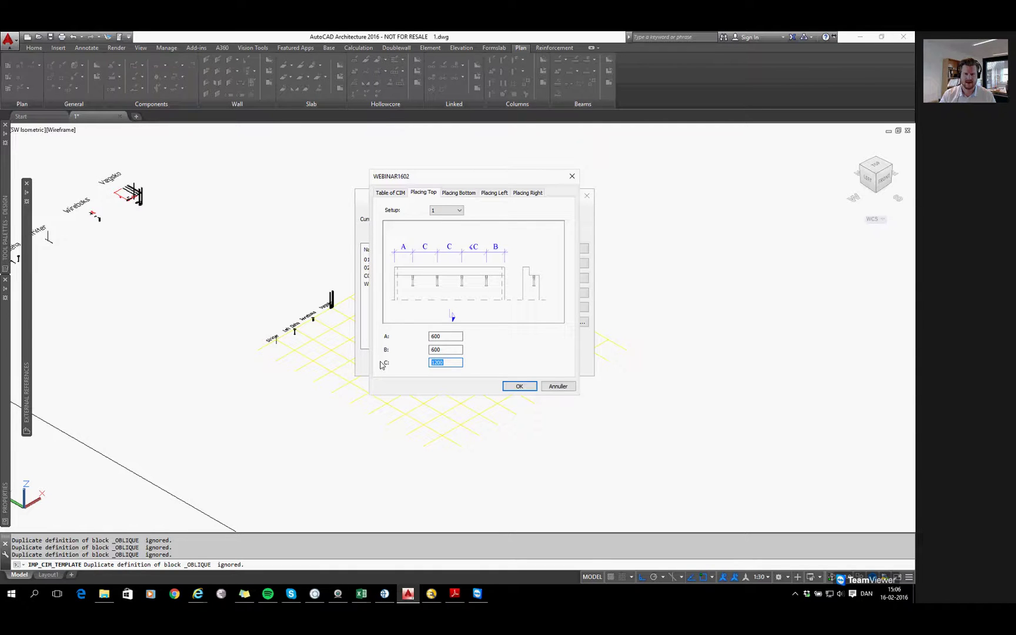
text(0)
key(BackSpace)
text(20)
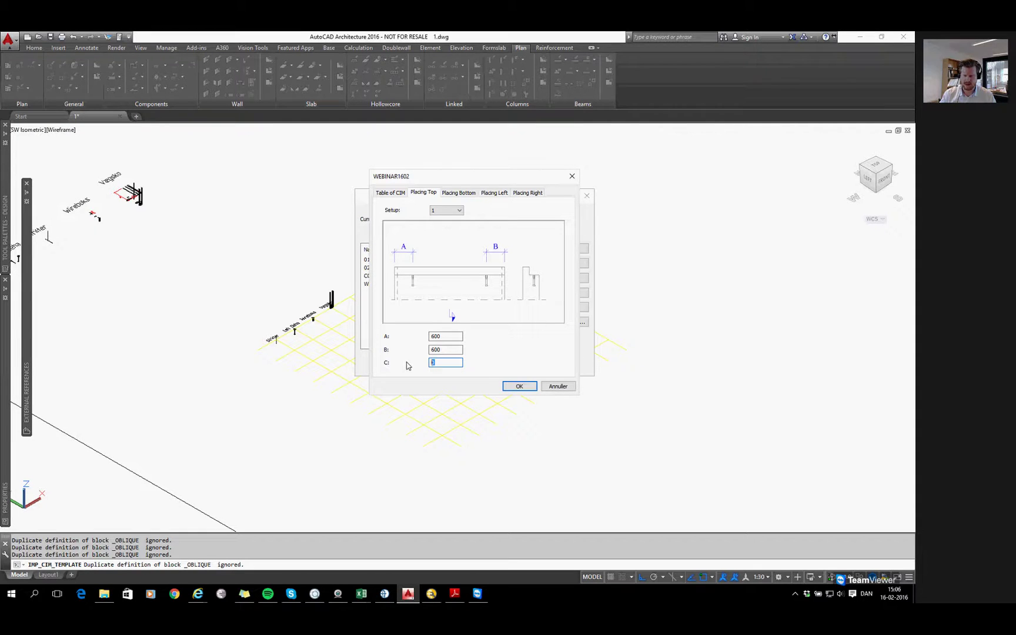
key(BackSpace)
text(400)
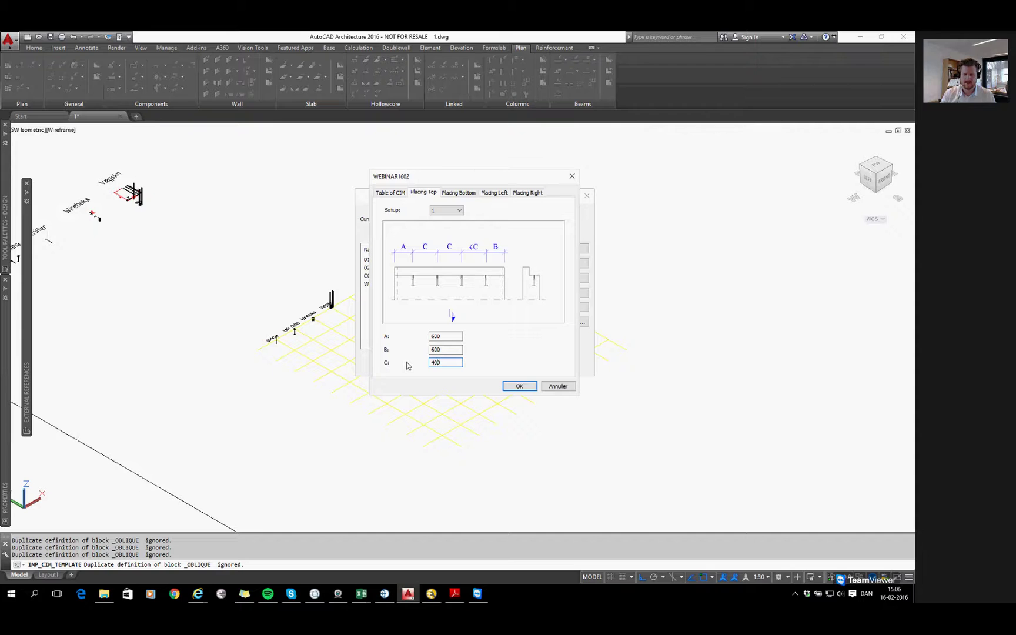
double_click(424, 336)
key(Tab)
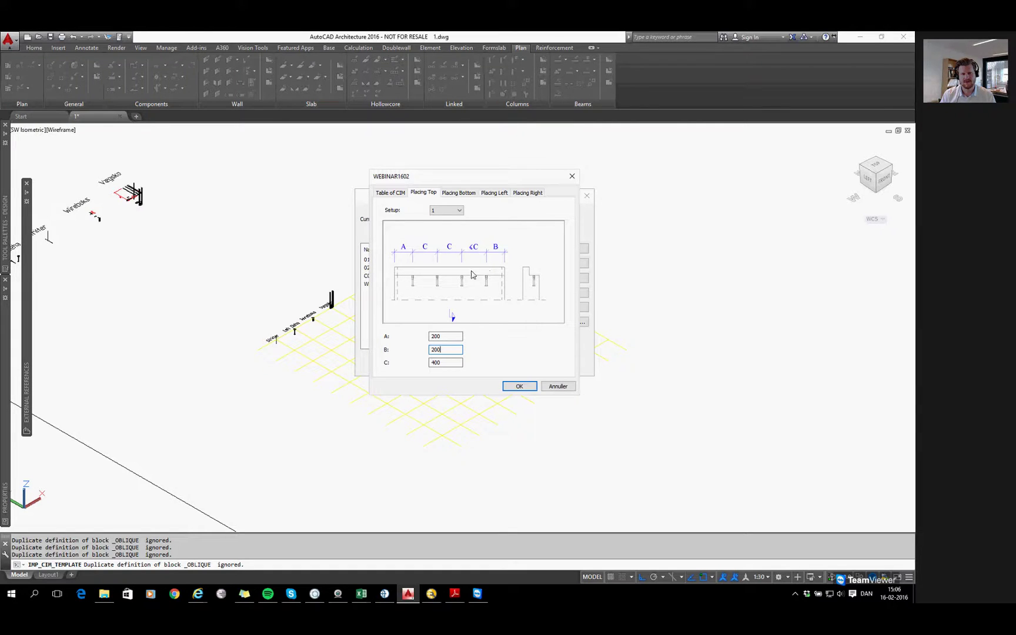
Switch the template's bottom placing to setup 2, which spaces the cast-in materials by L/A.
click(459, 194)
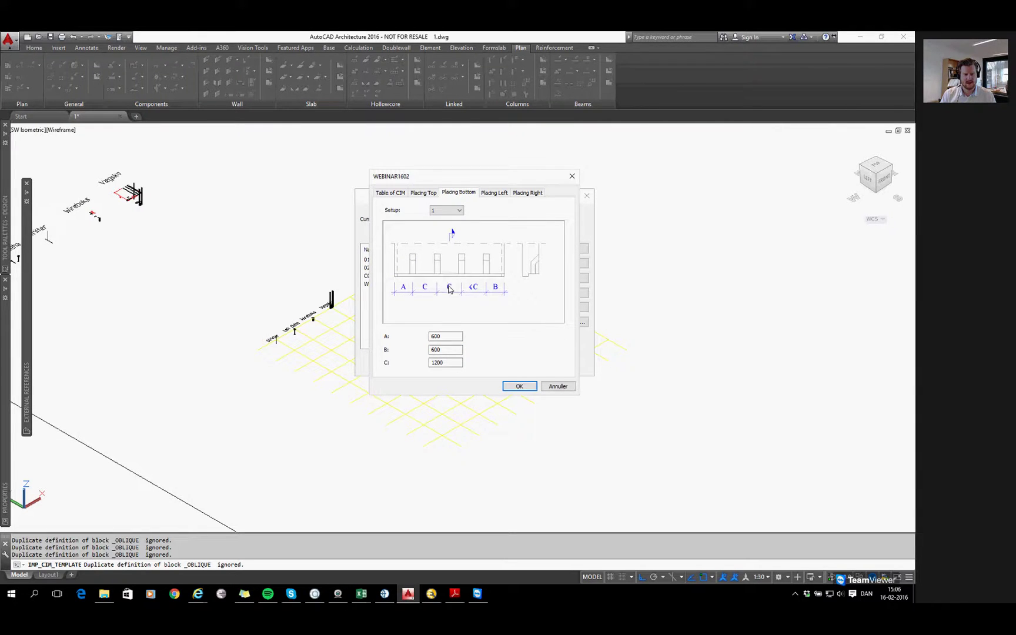
click(452, 211)
click(450, 225)
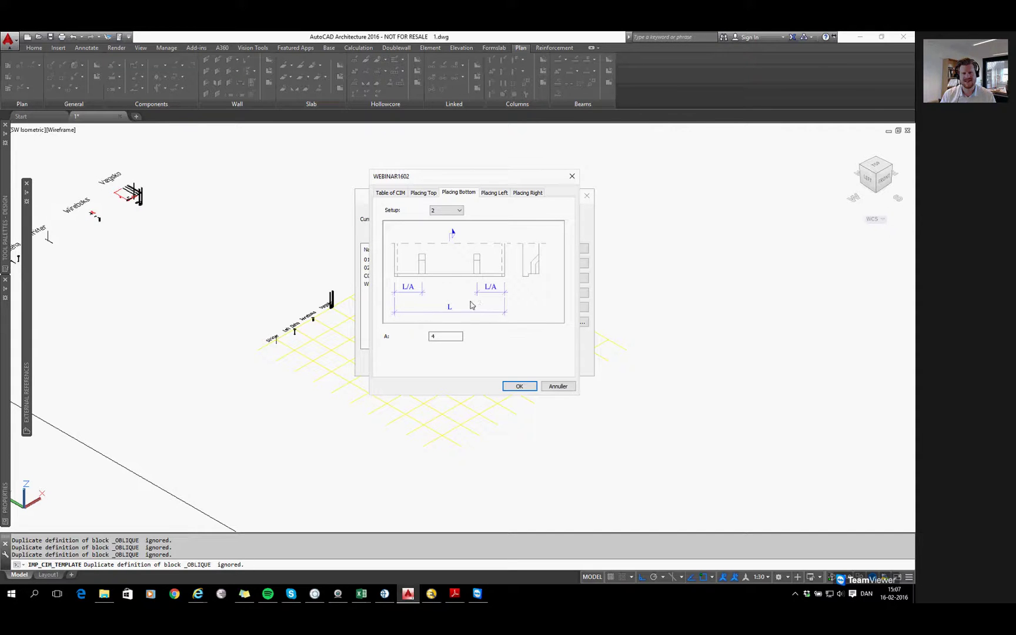
Try setup 1 with C set to 0 for the bottom placing, and return to setup 2.
click(450, 210)
click(456, 219)
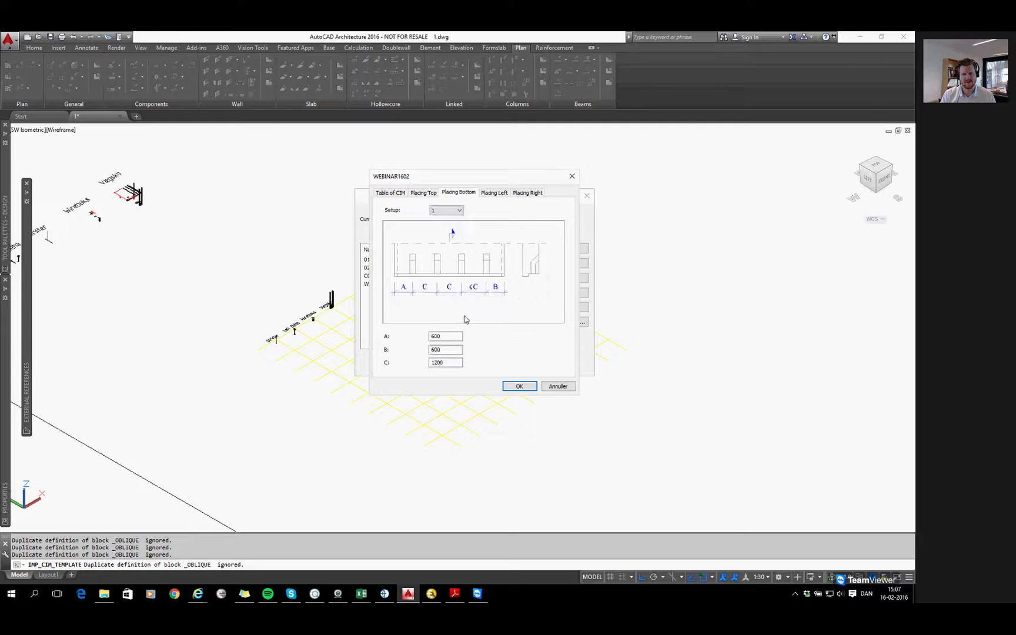
double_click(449, 361)
text(0)
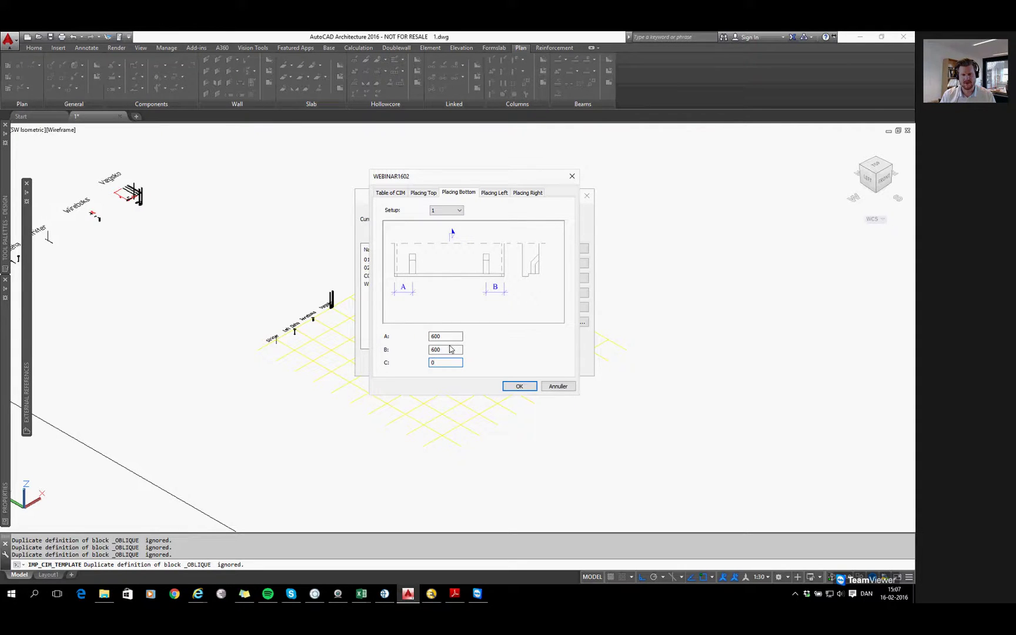
click(452, 210)
click(454, 226)
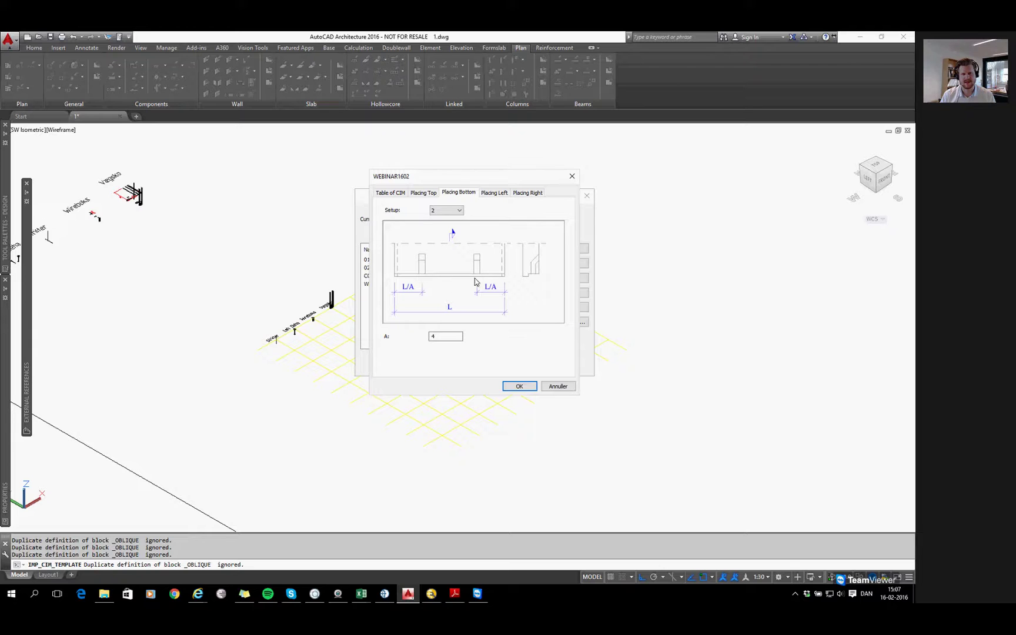
Compare setup 2 for the left placing, return to setup 1, and set A to 200, B to 200 and C to 600.
click(494, 194)
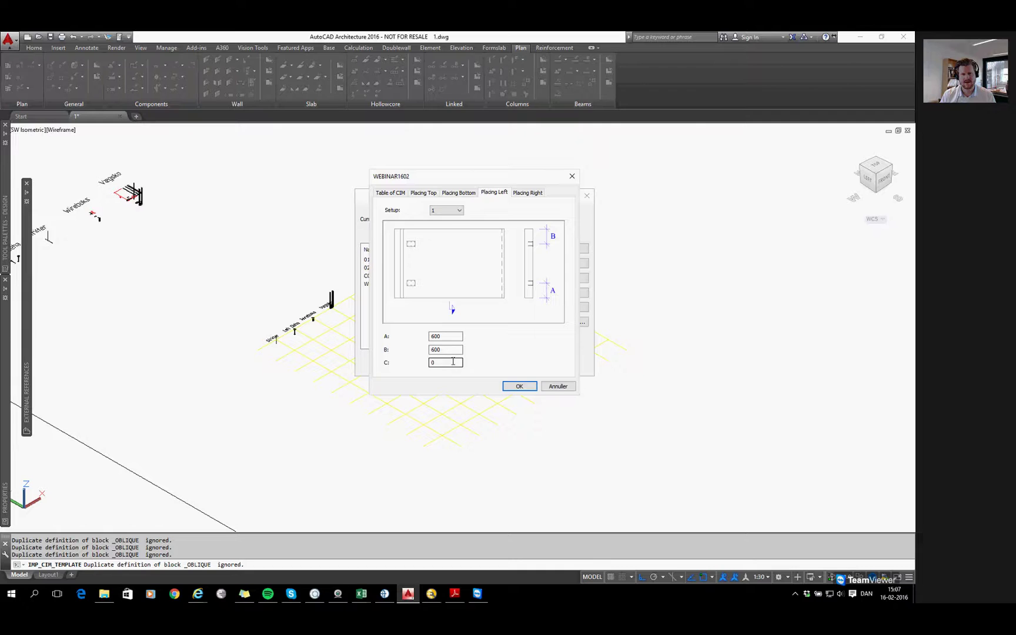
click(460, 210)
click(456, 224)
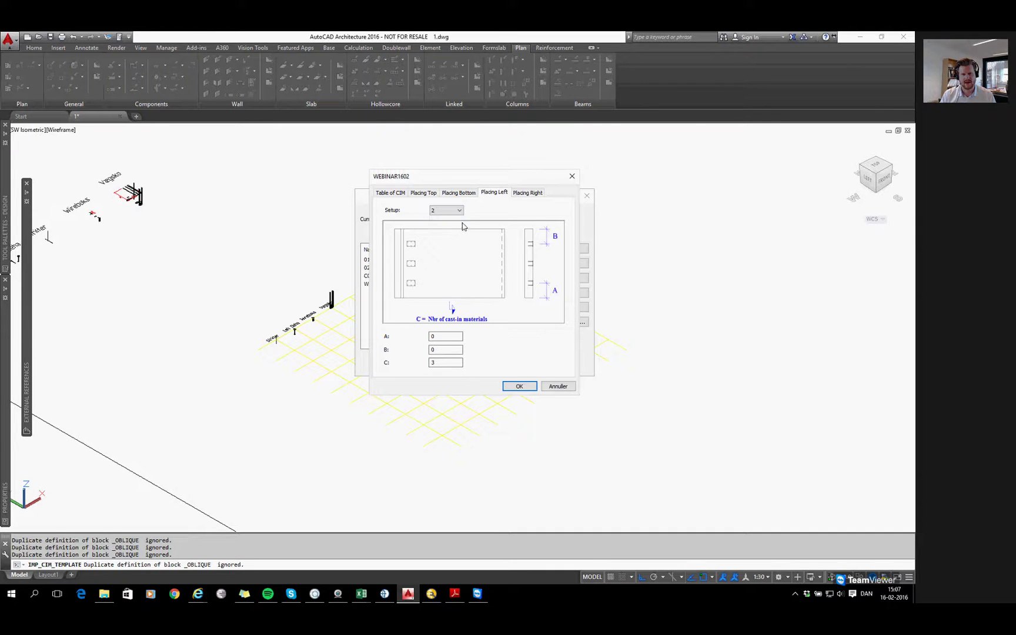
click(459, 211)
click(463, 218)
key(Tab)
text(600)
drag(443, 336, 413, 335)
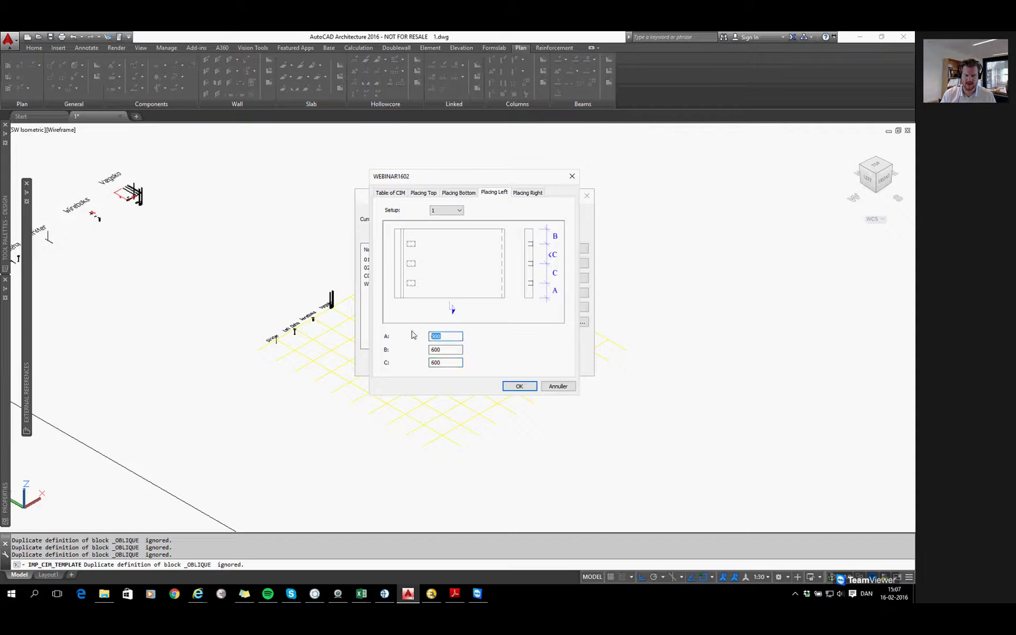
text(200)
key(Tab)
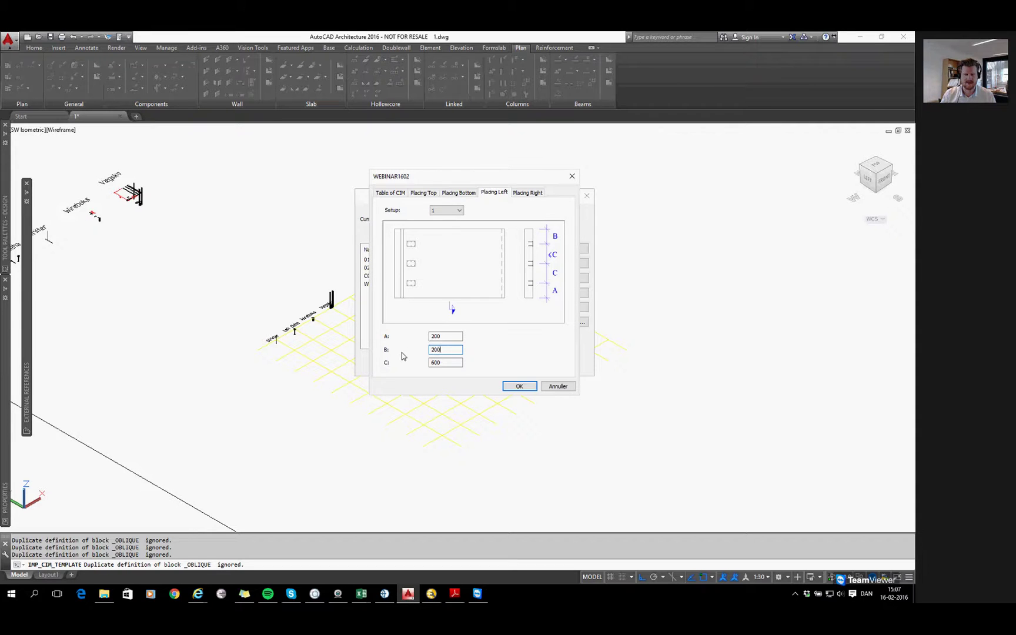
Set the template's right placing in setup 1 to A 300, B 300 and C 600.
click(533, 193)
click(451, 363)
double_click(452, 362)
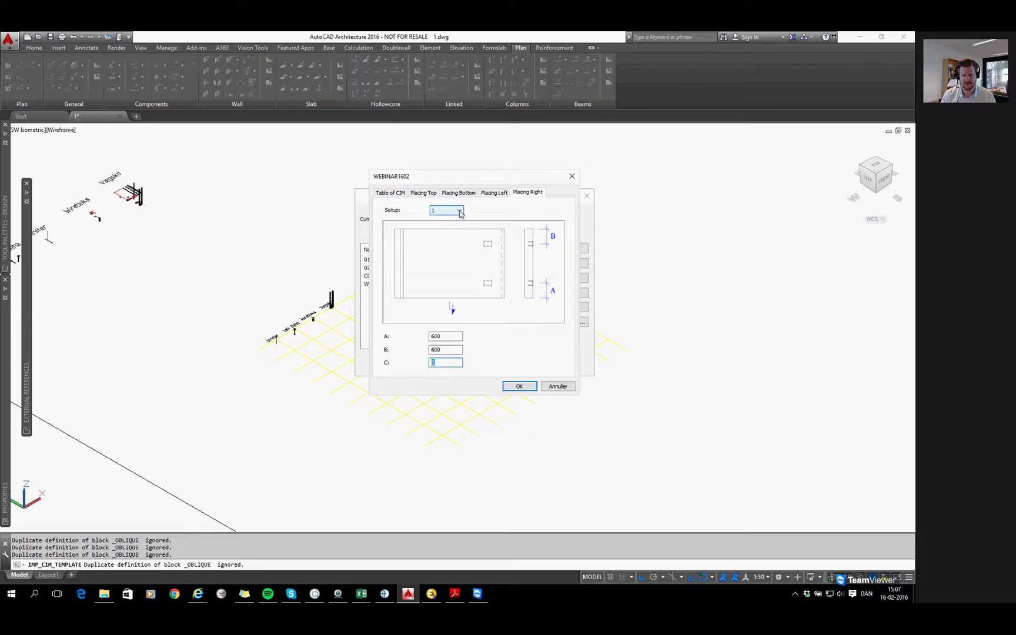
text(600)
double_click(440, 337)
text(300)
key(Tab)
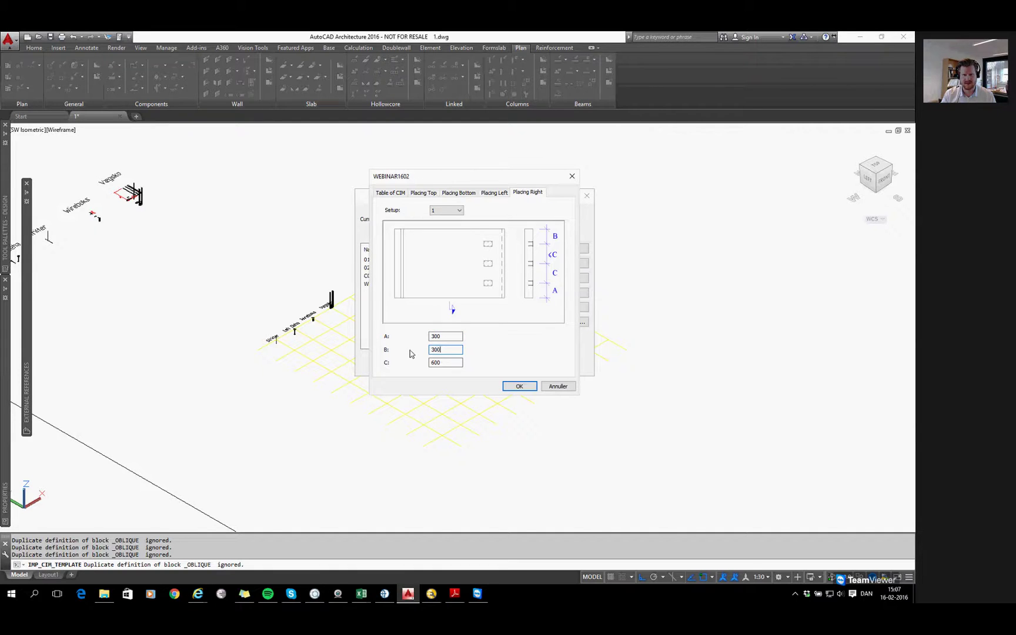
text(300)
click(452, 363)
Review the placing settings of all four sides and the CIM table, and save the WEBINAR1602 template.
click(494, 193)
click(527, 192)
click(496, 194)
click(465, 194)
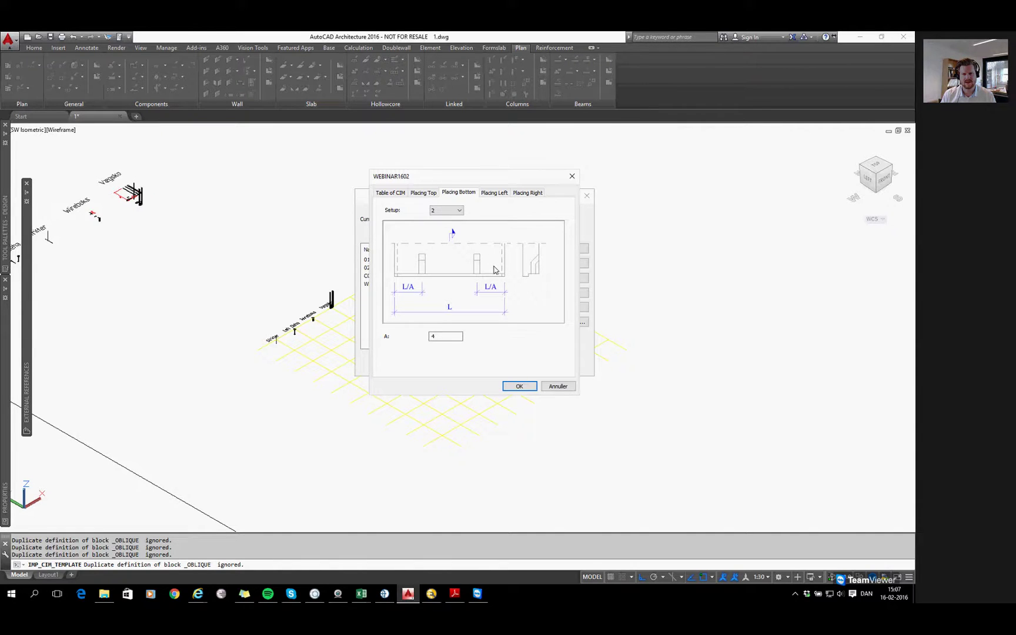
click(425, 195)
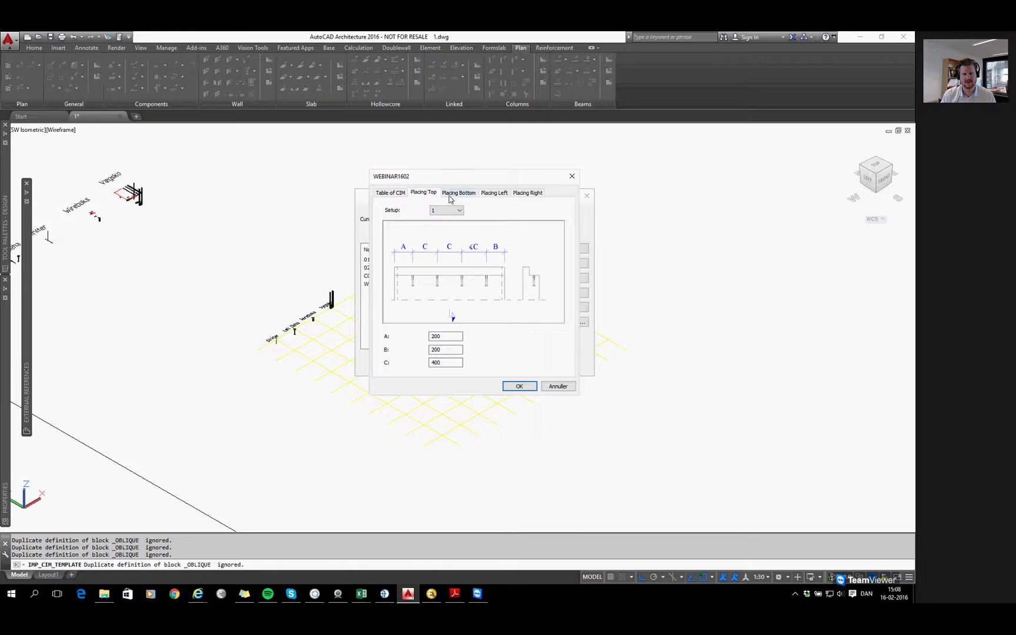
click(396, 194)
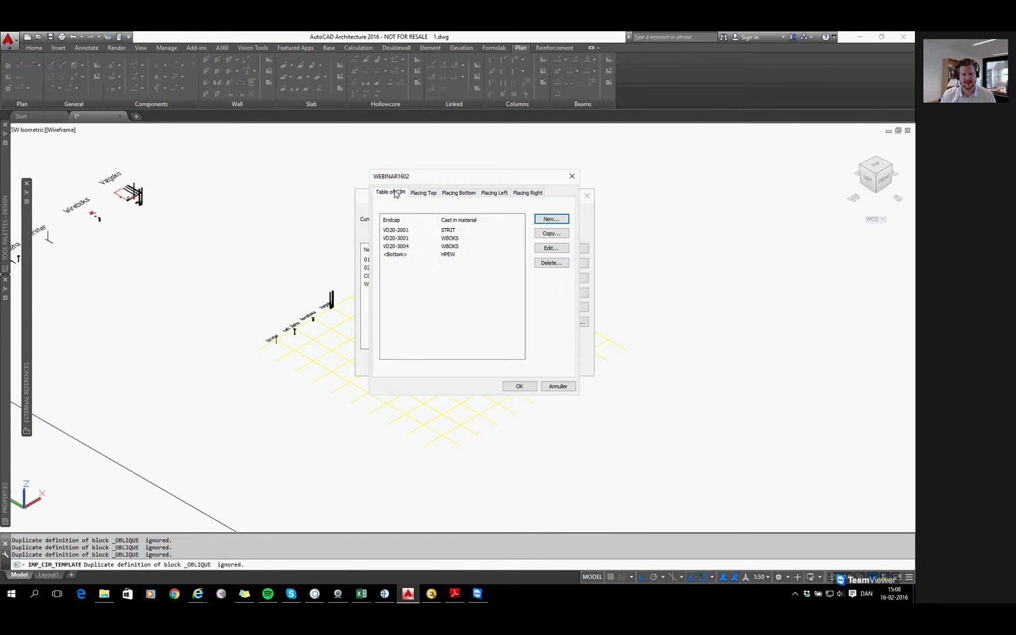
click(520, 386)
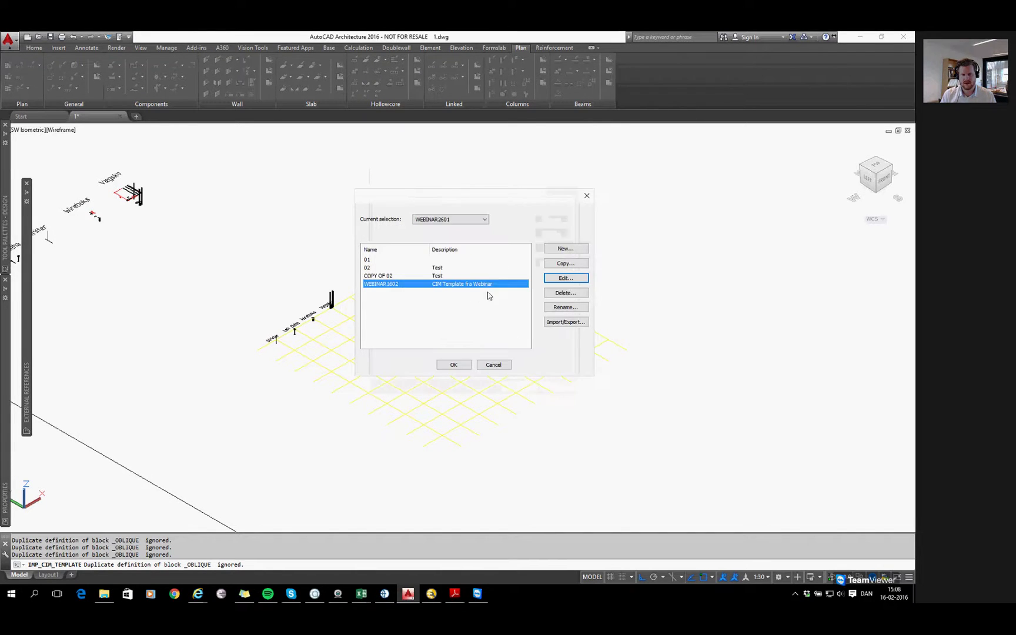
click(454, 365)
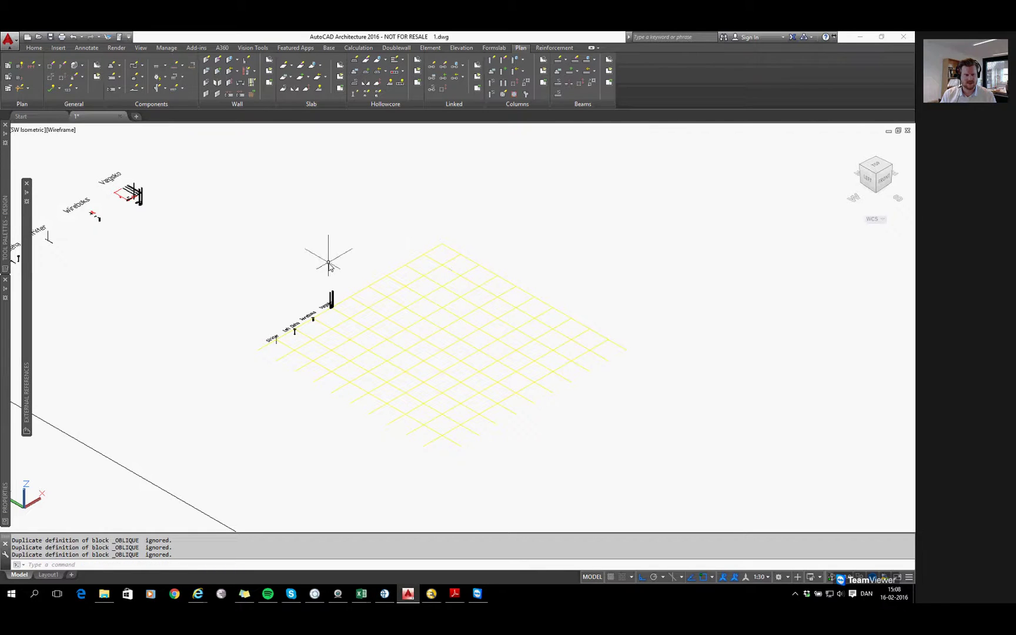
Reopen the CIM template WEBINAR1602 to check its table of endcaps and cast-in materials, and close it.
scroll(329, 263, down, 6)
middle_drag(470, 215, 434, 274)
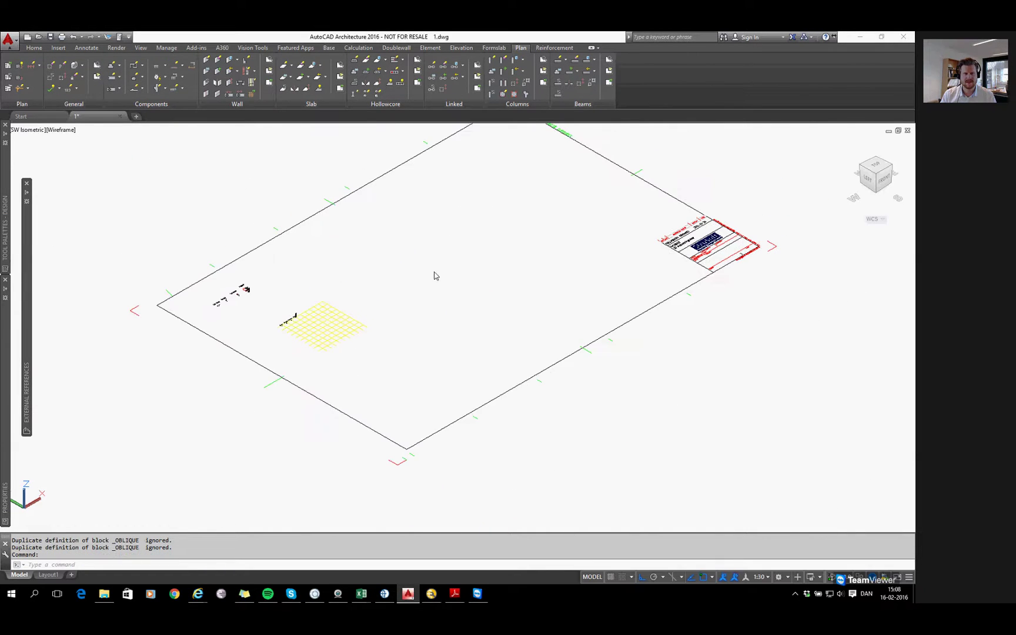
click(183, 77)
click(203, 110)
click(388, 308)
click(548, 302)
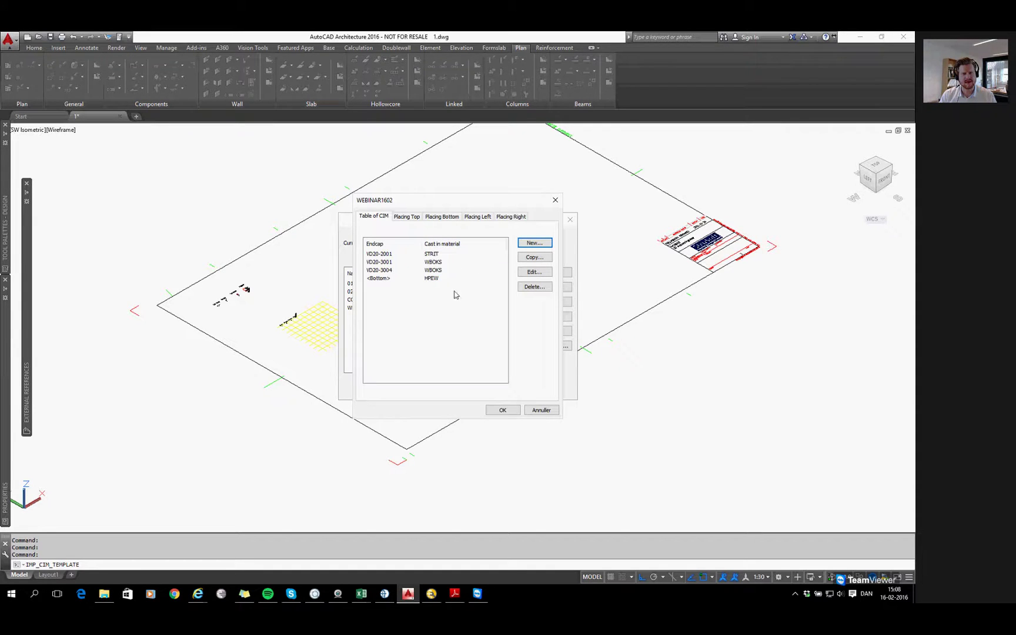
click(510, 410)
click(446, 393)
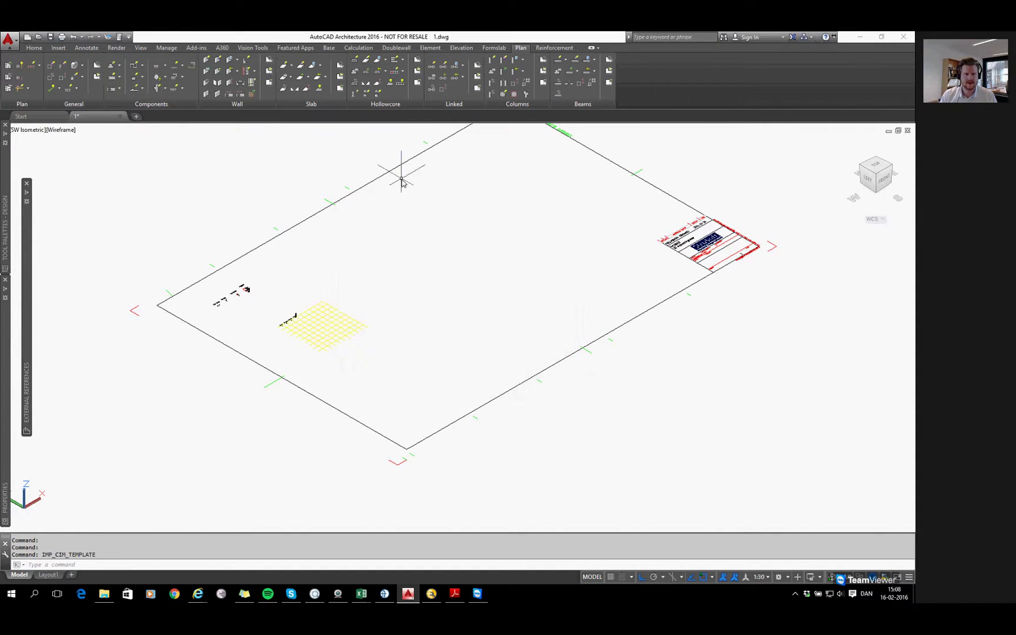
Draw two connected precast walls of type Wall in an L shape in the open area of the drawing sheet.
click(206, 59)
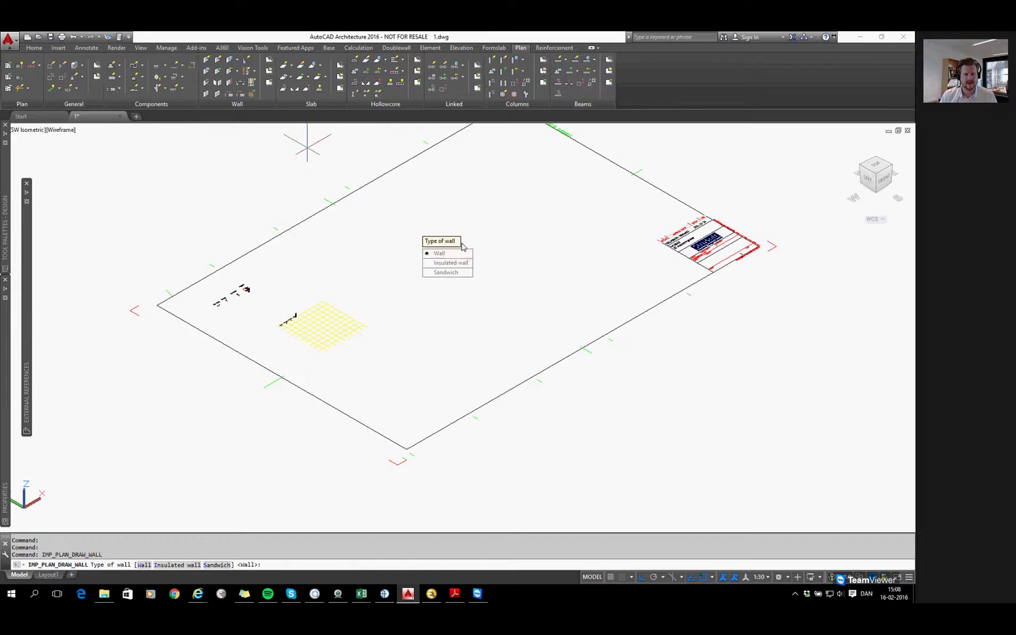
click(463, 254)
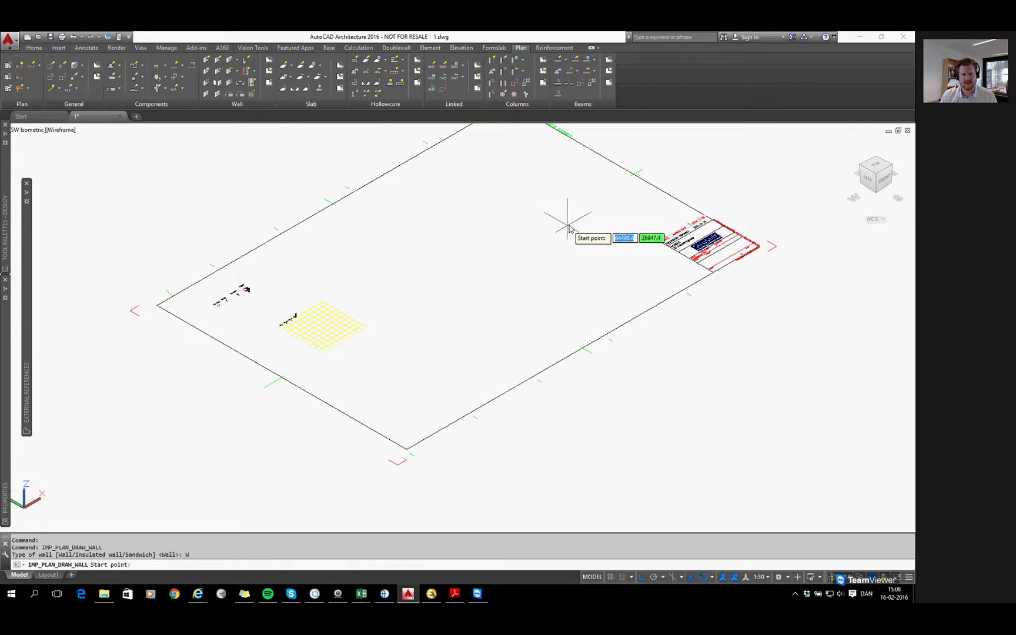
scroll(582, 218, up, 2)
middle_drag(581, 233, 632, 303)
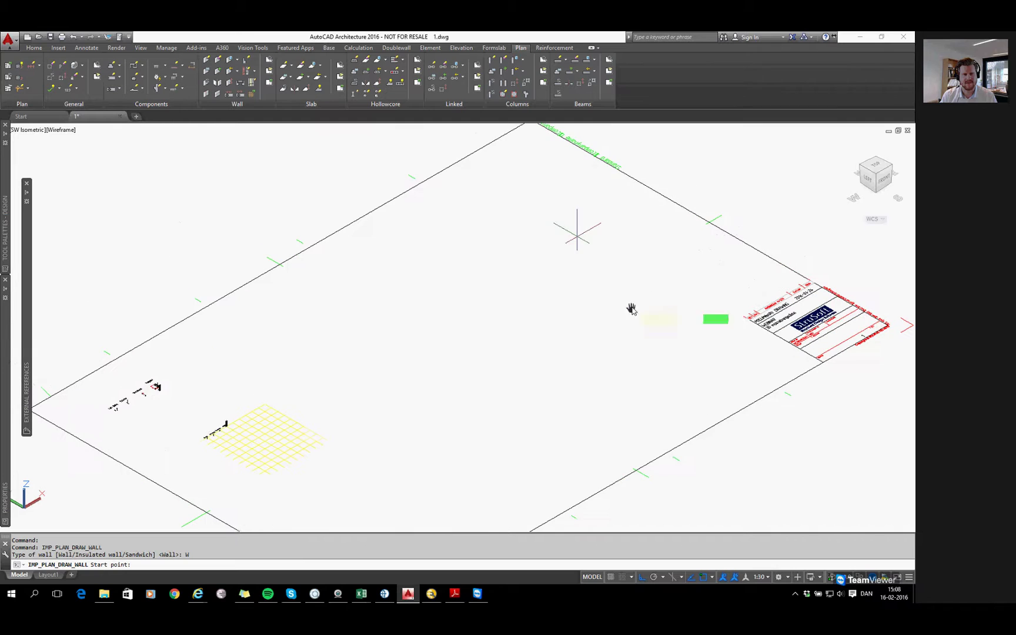
click(642, 272)
scroll(612, 270, up, 1)
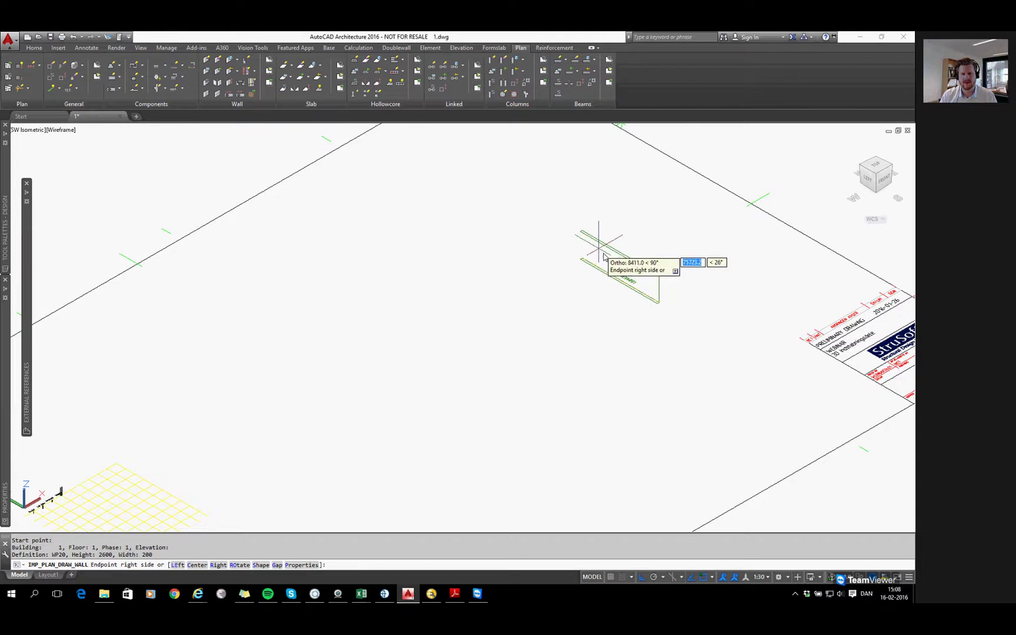
click(547, 218)
scroll(504, 281, down, 5)
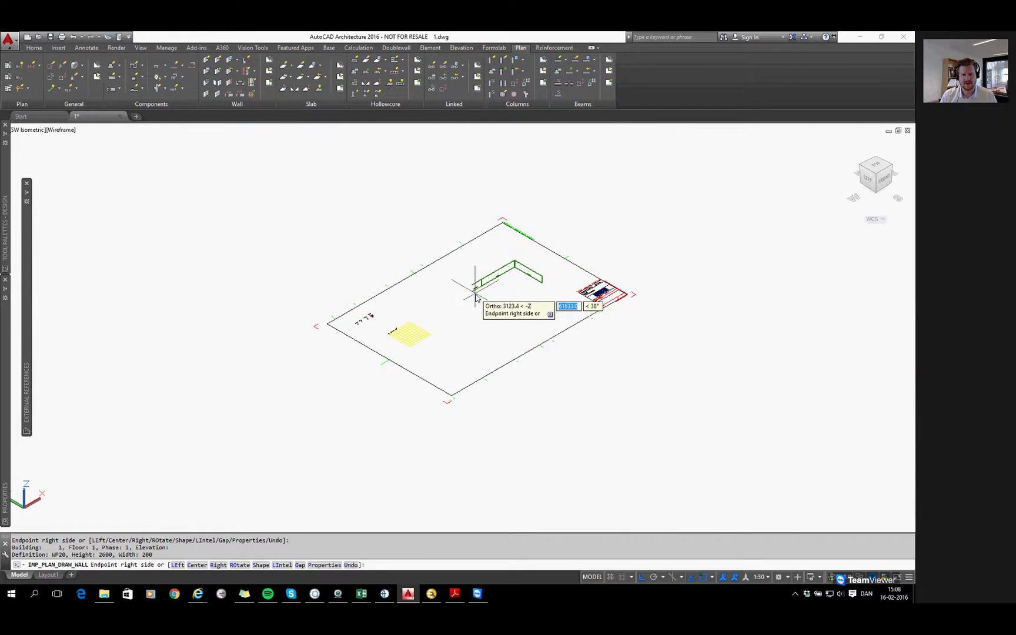
scroll(476, 299, up, 2)
scroll(476, 298, up, 5)
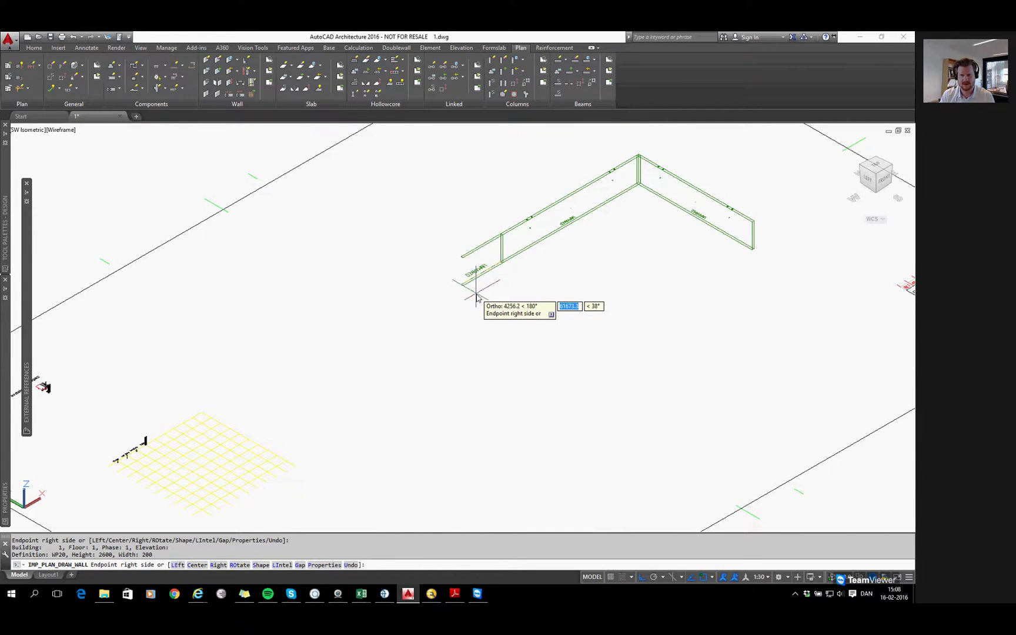
key(Return)
Copy the wall running parallel to the sheet's long edge along its own direction, leaving a gap between the original and the copy.
click(521, 197)
click(516, 223)
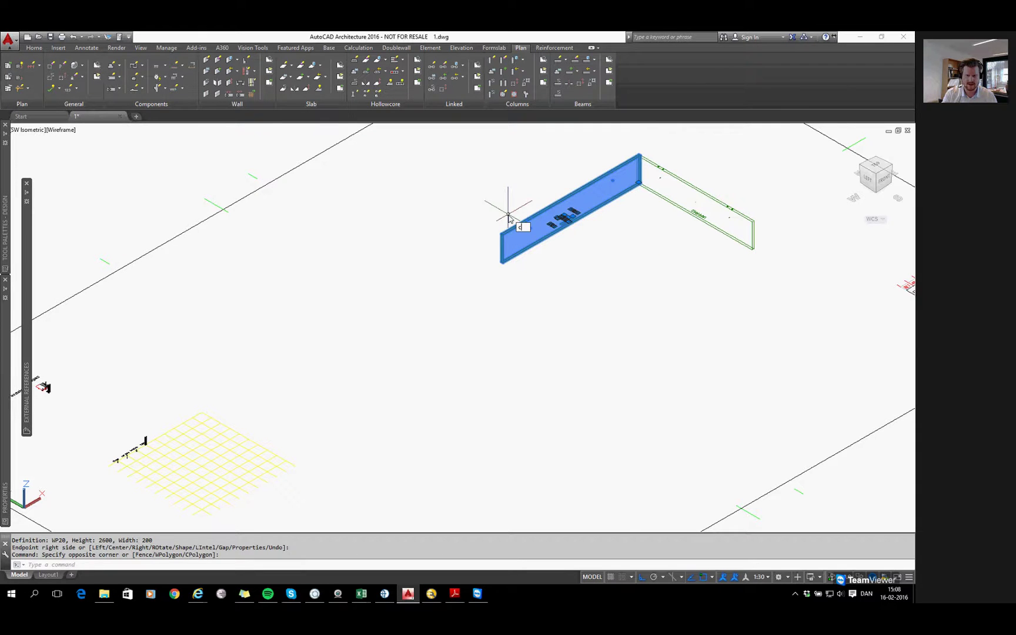
text(co)
key(Return)
scroll(618, 193, up, 3)
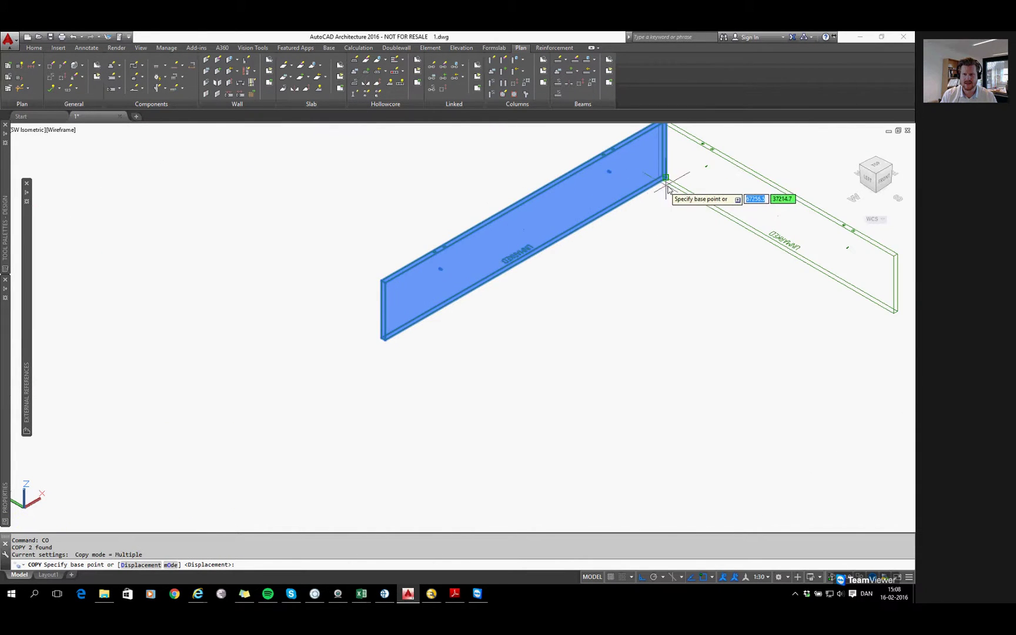
scroll(665, 180, up, 4)
click(651, 171)
scroll(651, 171, down, 5)
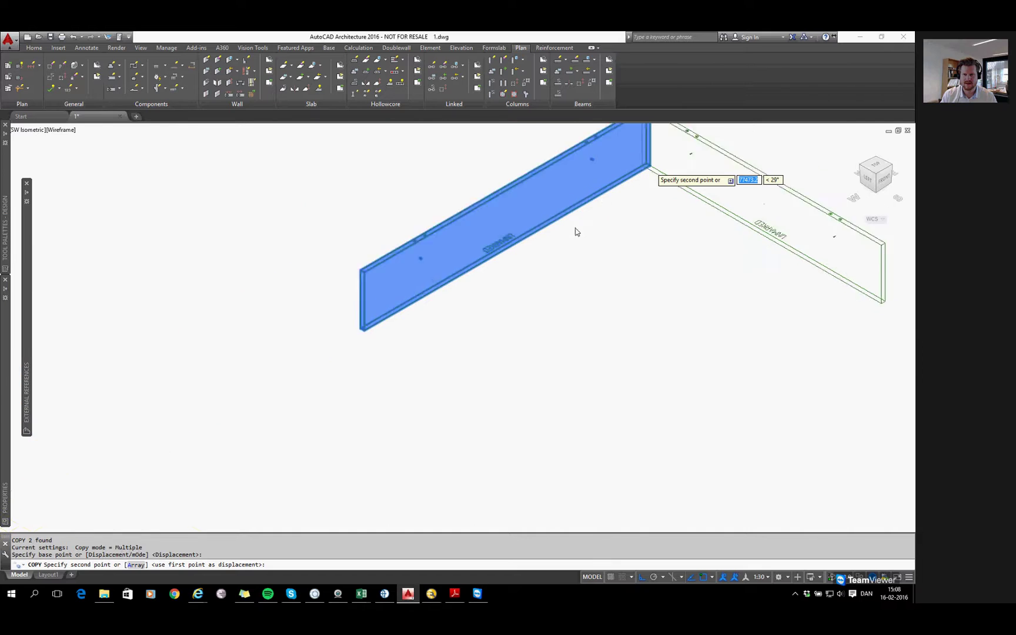
click(459, 286)
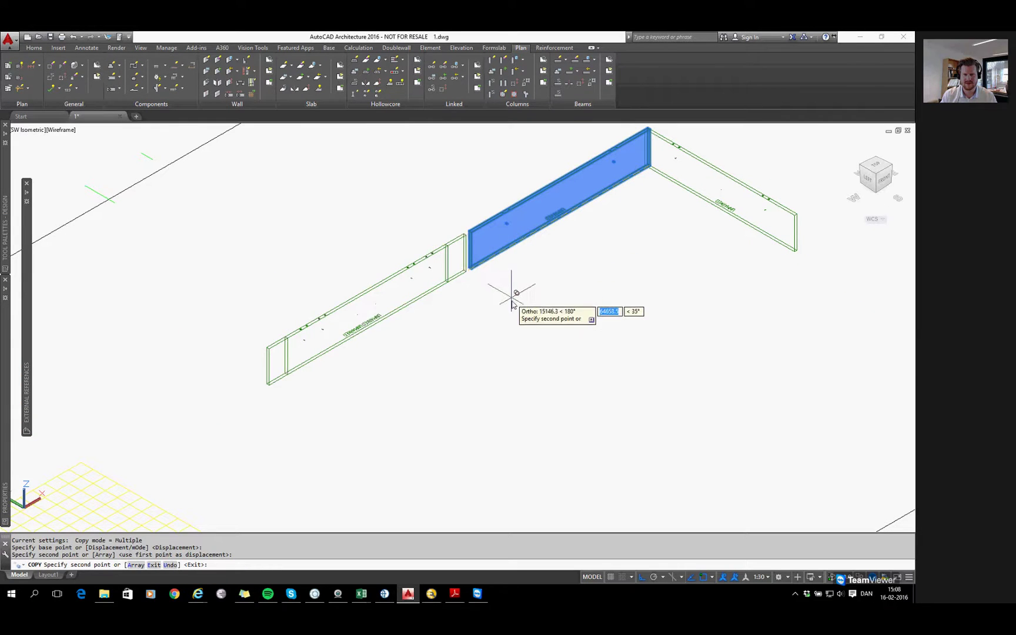
key(Return)
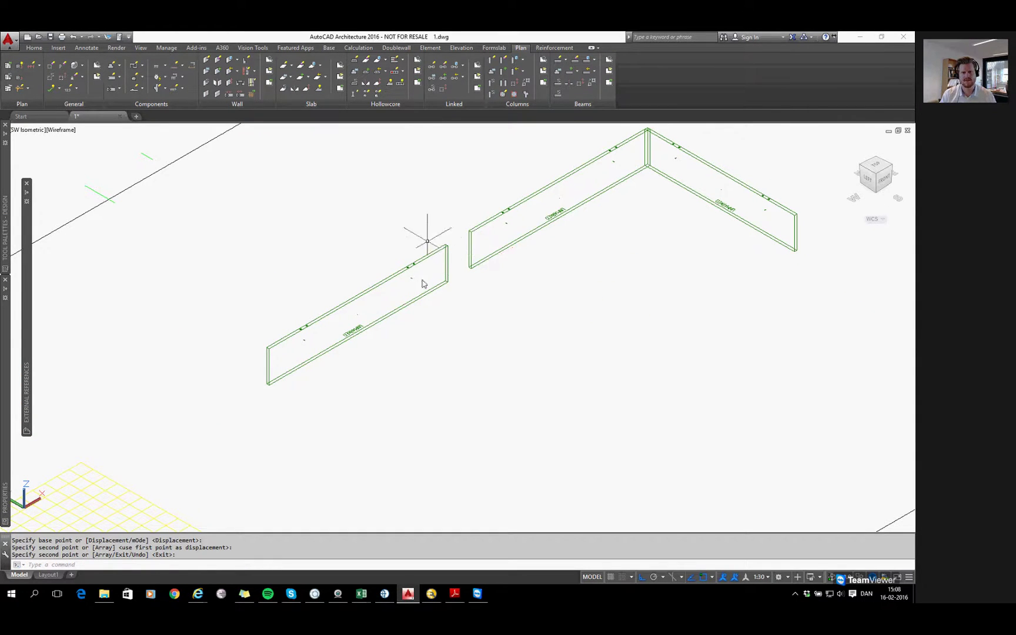
Apply the cast-in material template to all three walls.
mouse_move(440, 268)
middle_down()
mouse_move(520, 363)
mouse_move(540, 351)
middle_up()
middle_drag(585, 300, 569, 334)
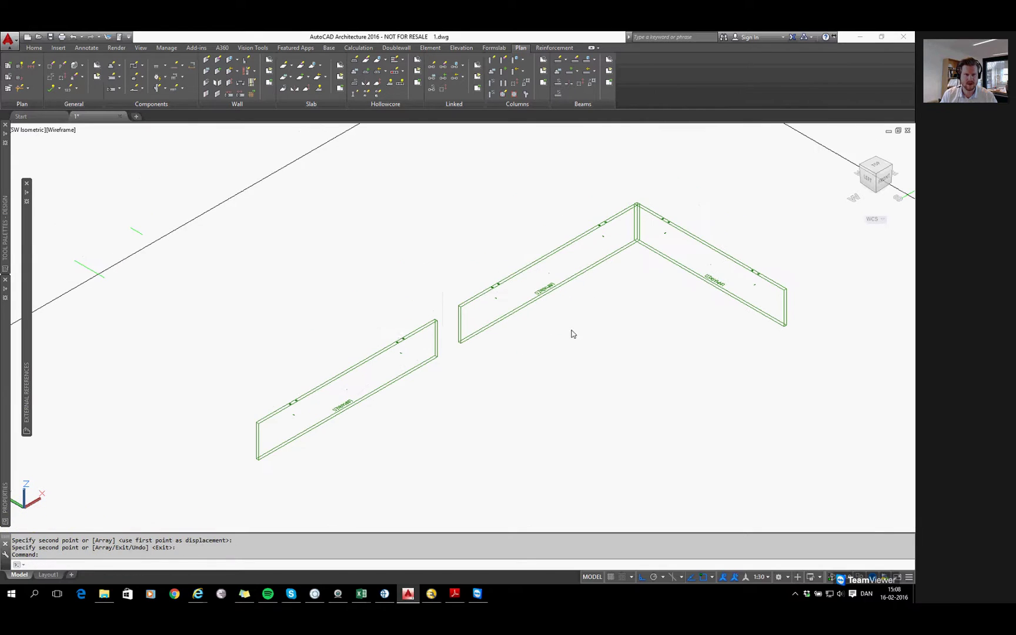
middle_drag(627, 257, 597, 277)
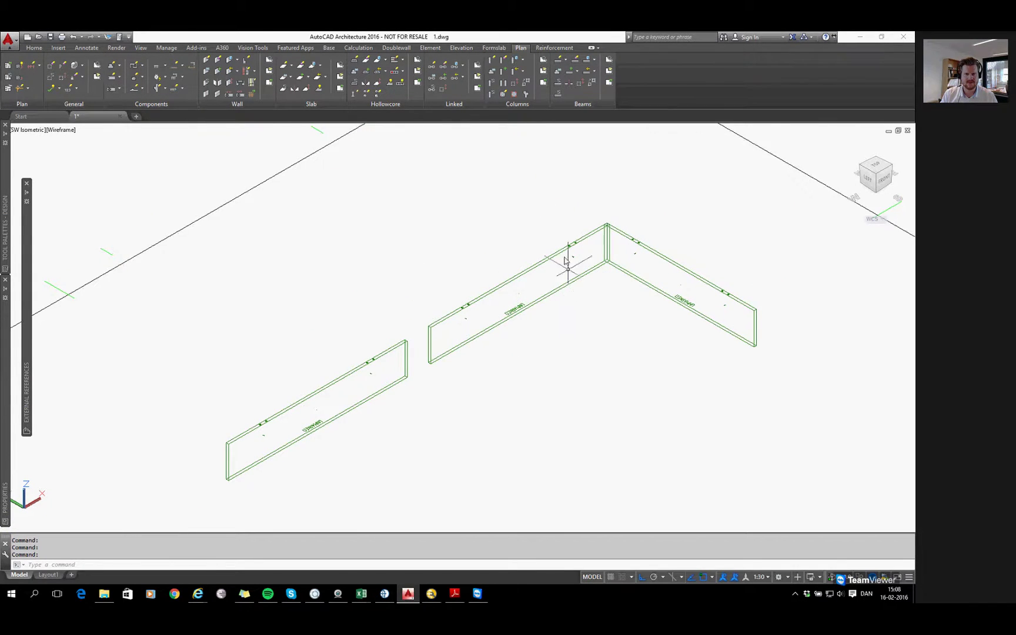
click(640, 239)
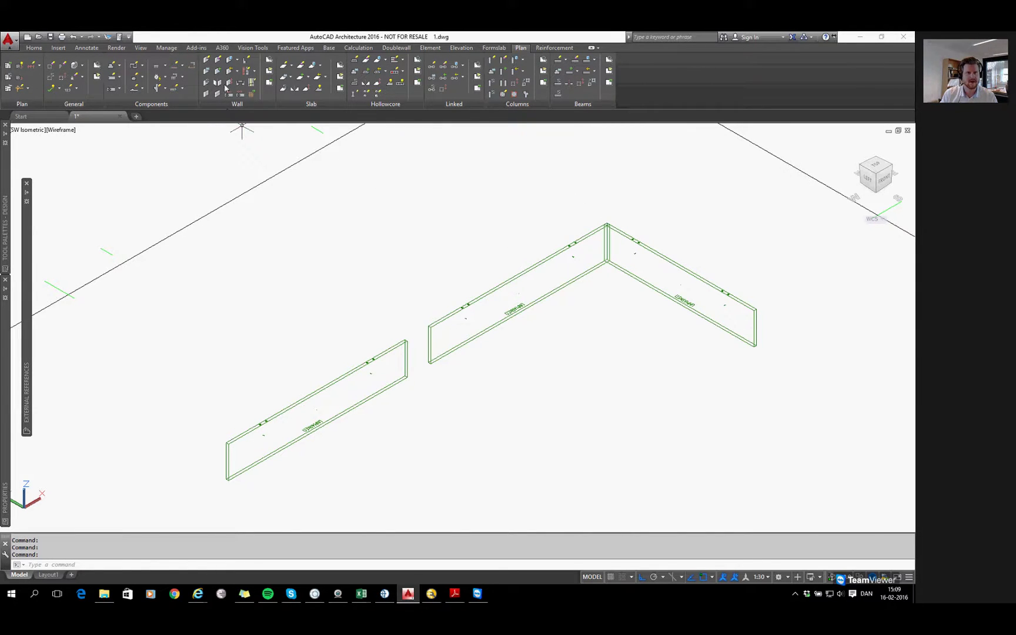
click(183, 76)
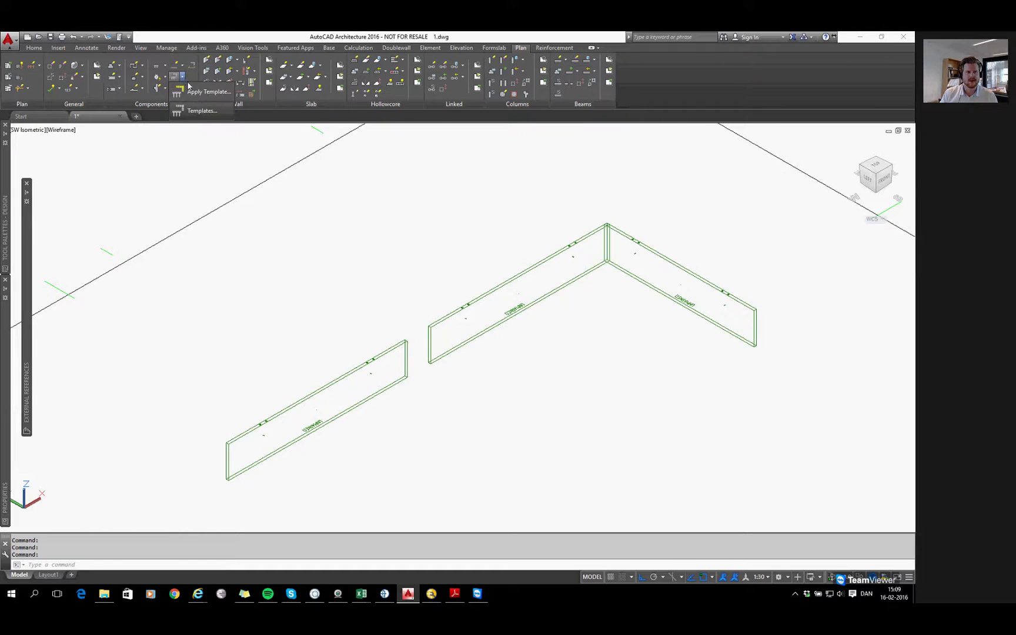
click(202, 92)
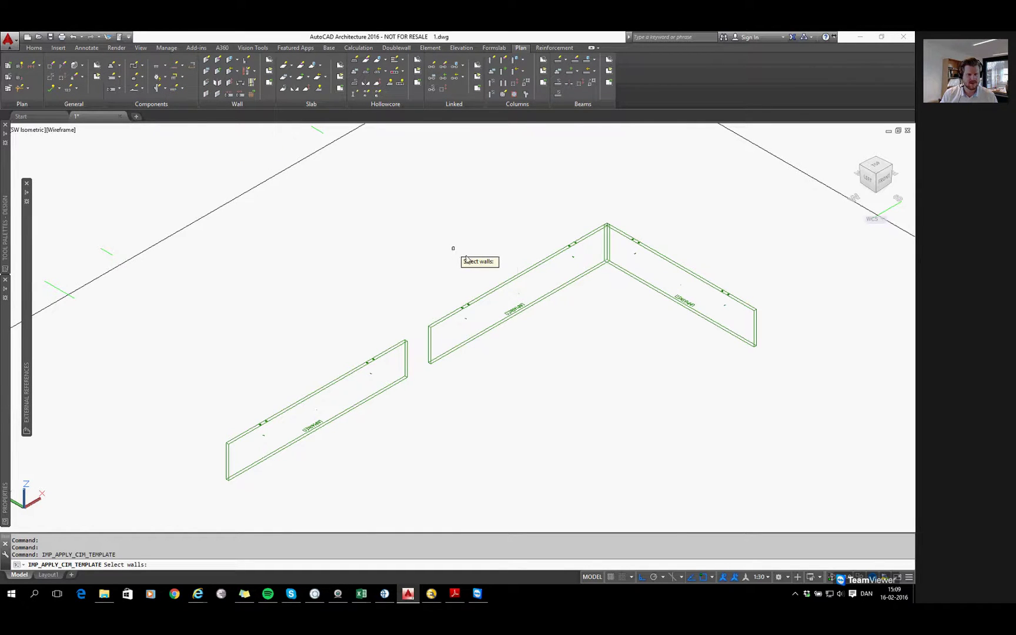
click(640, 189)
click(550, 284)
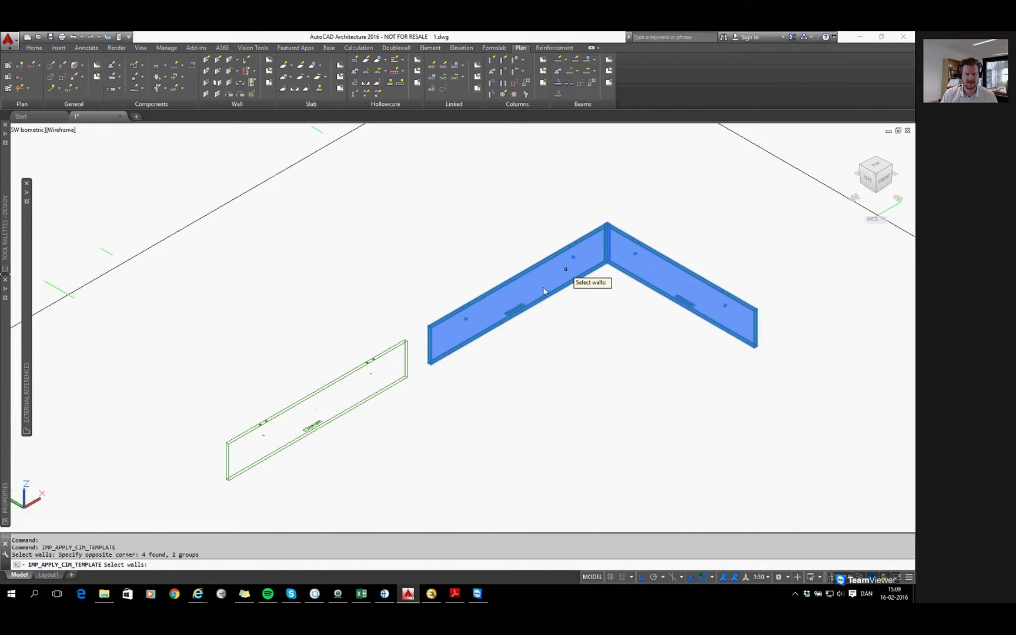
click(382, 312)
key(Return)
click(458, 308)
click(444, 388)
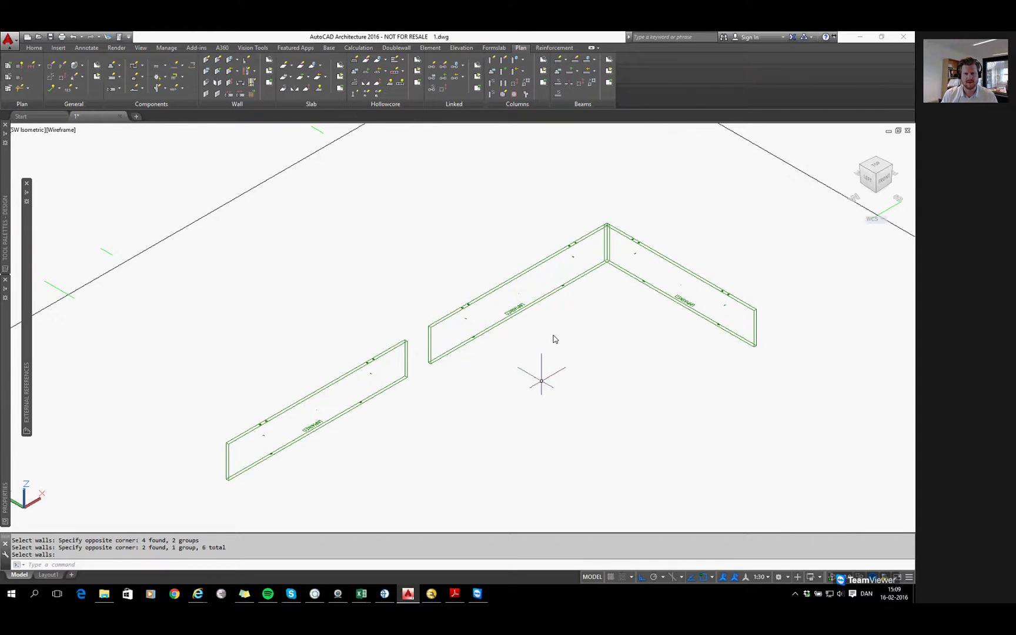
Display the cast-in components of all three walls with the Solid option.
scroll(572, 290, up, 10)
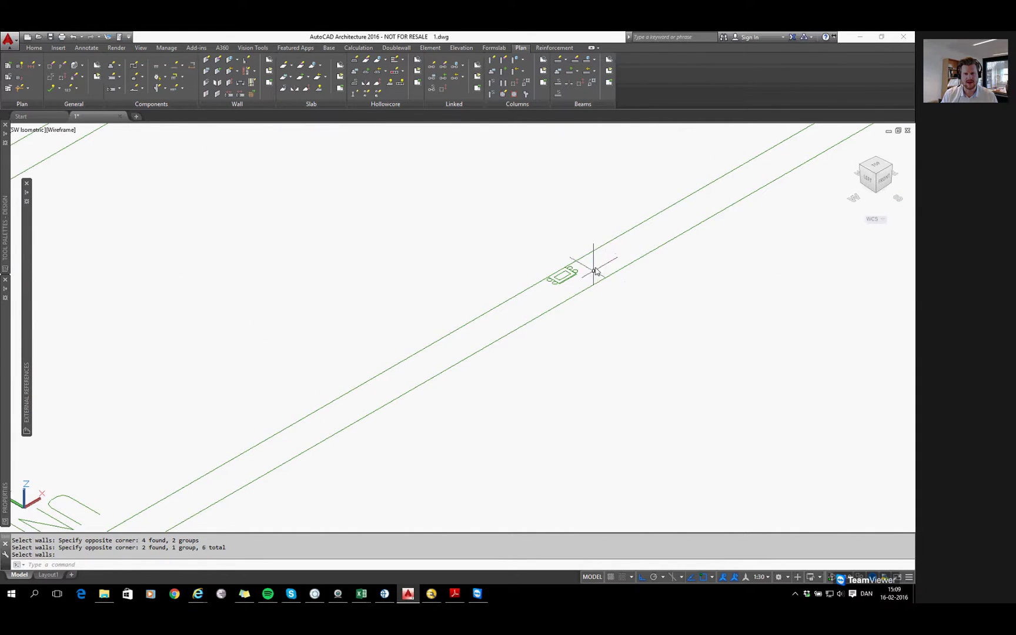
scroll(595, 271, down, 5)
key(Return)
middle_drag(628, 306, 608, 274)
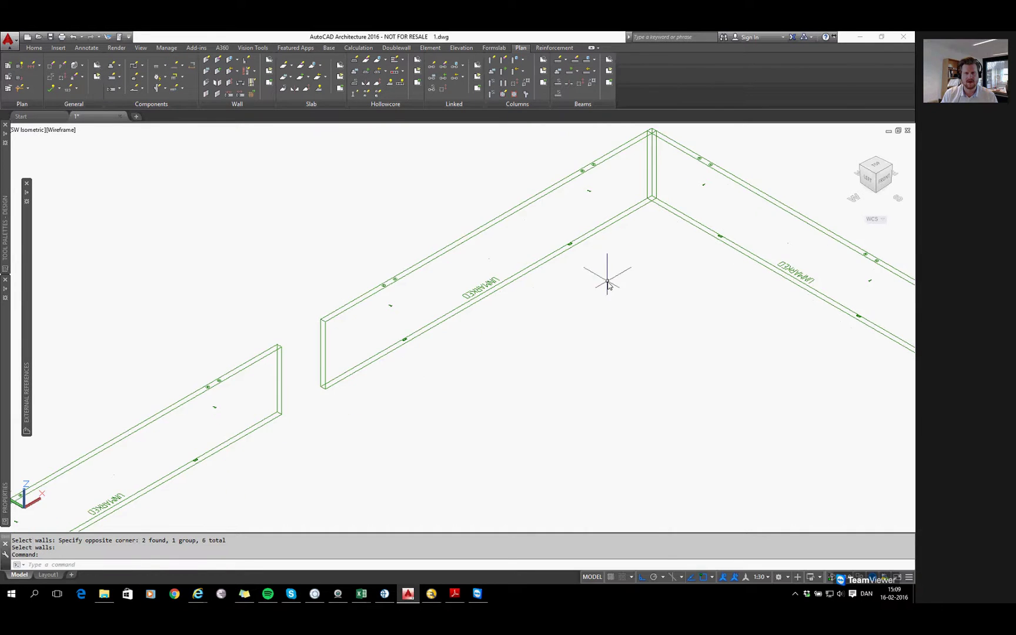
scroll(596, 263, down, 2)
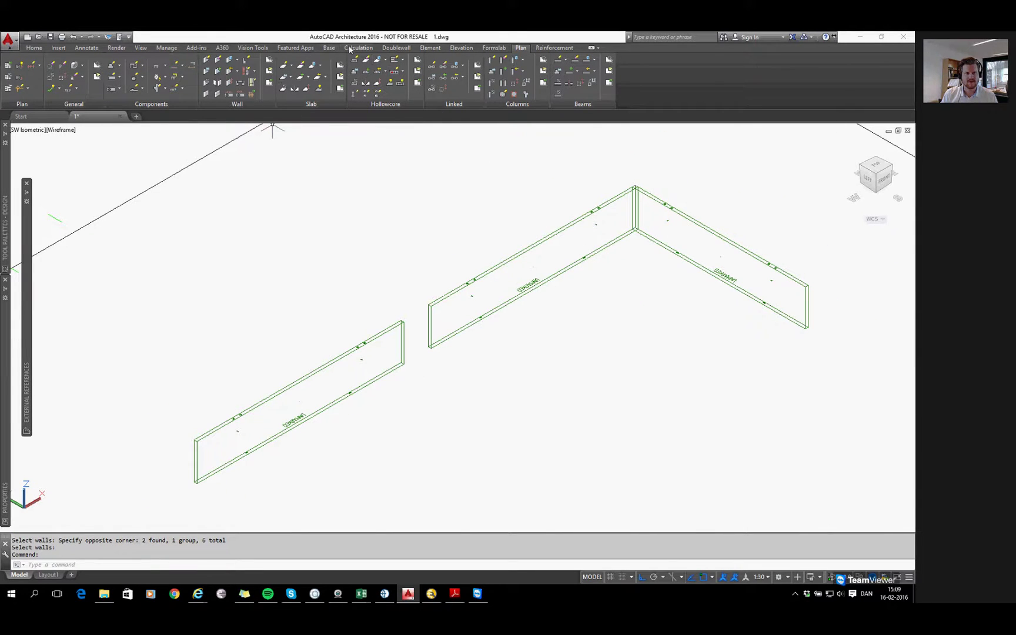
click(84, 64)
click(120, 82)
click(680, 163)
click(373, 391)
key(Return)
text(S)
key(Return)
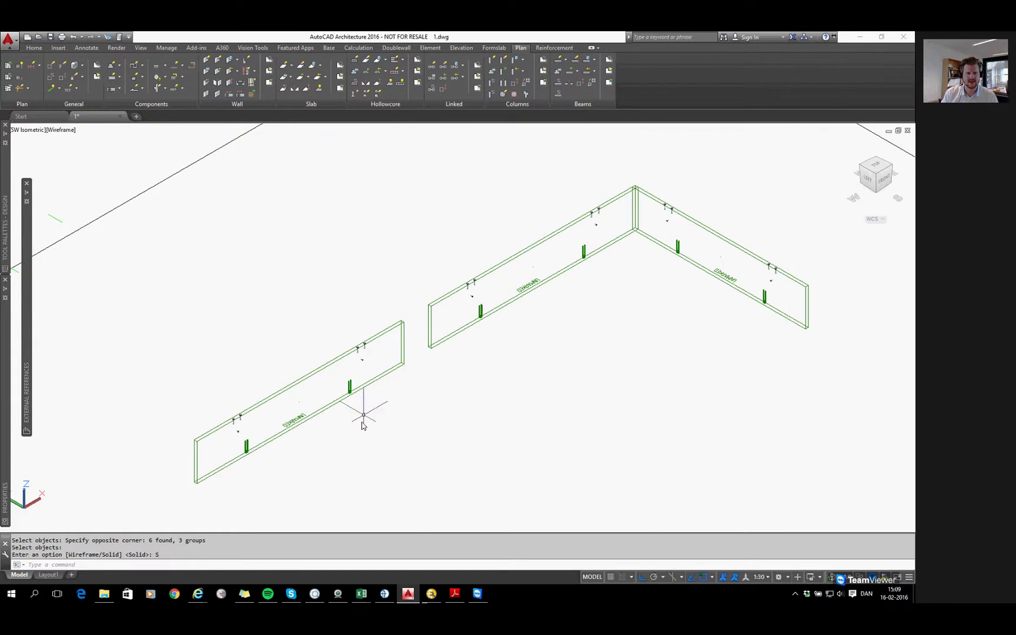
Examine the solid cast-in components along the upper and lower edges of the walls.
middle_drag(363, 424, 422, 373)
middle_drag(546, 304, 512, 335)
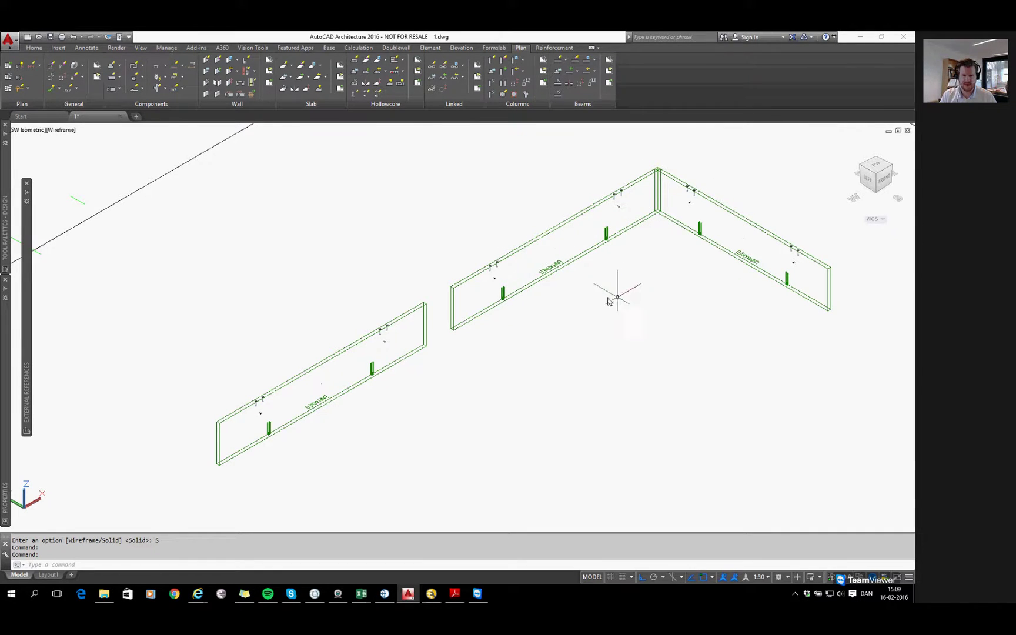
scroll(601, 220, up, 2)
scroll(662, 238, up, 2)
scroll(574, 256, up, 3)
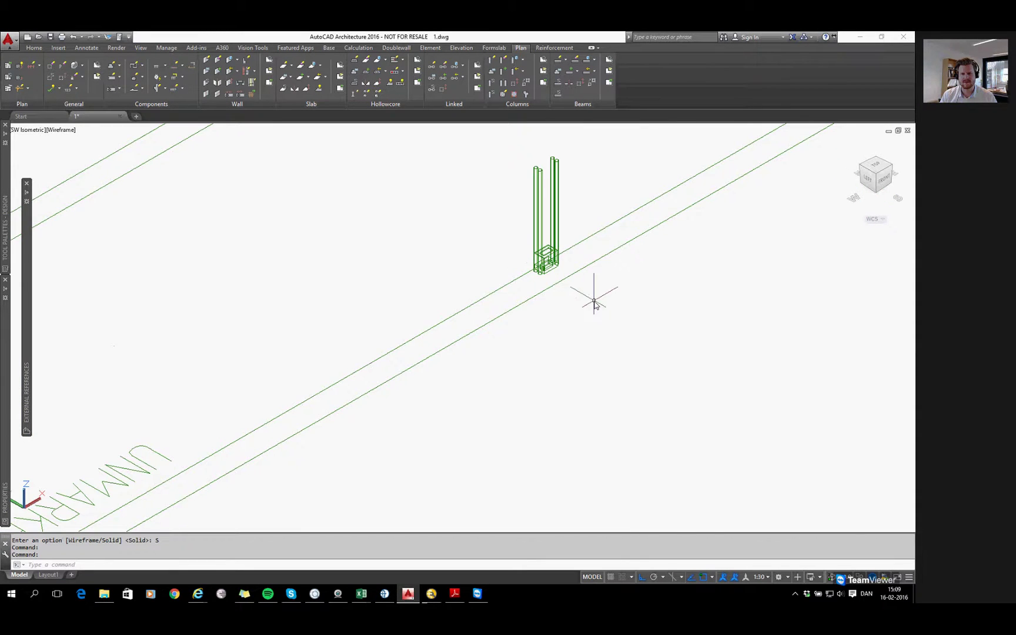
scroll(594, 294, down, 5)
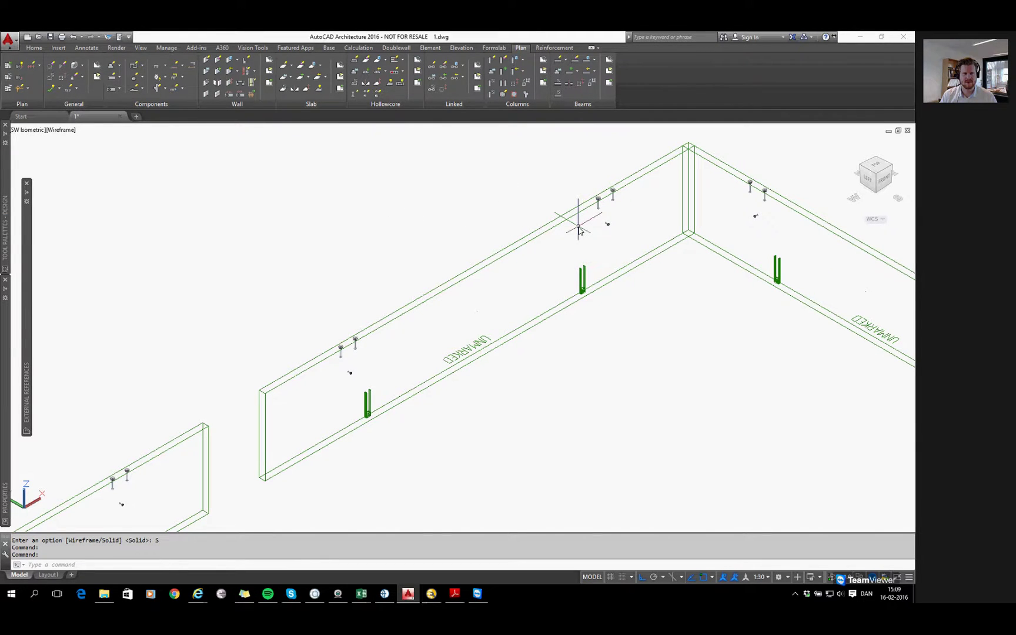
scroll(653, 238, down, 4)
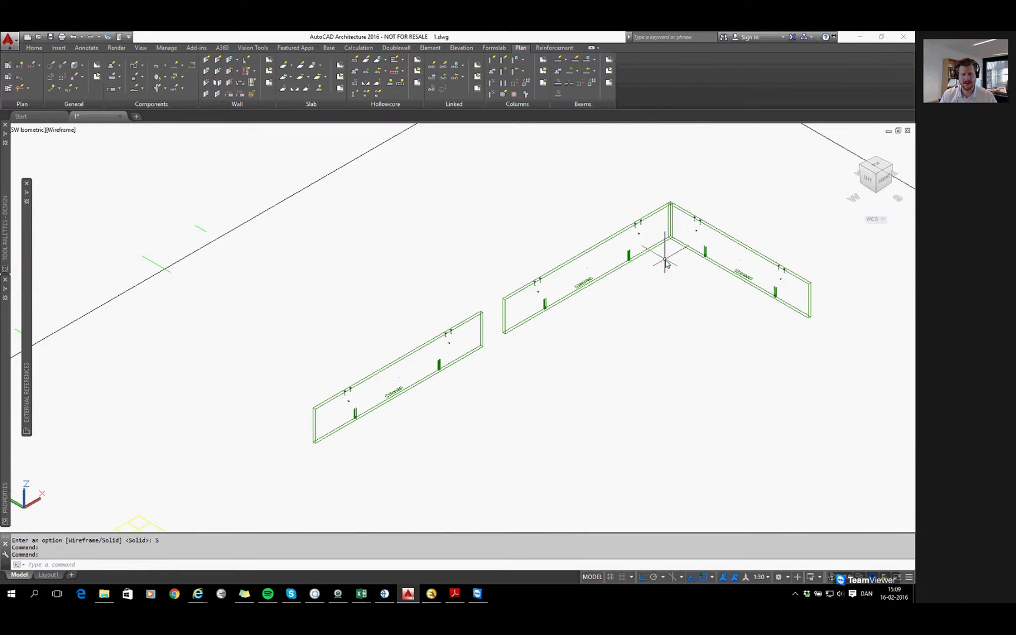
Split the shorter leg of the L-shaped walls at three break points with a gap of 16 and endcap VD20-3001.
scroll(715, 265, up, 3)
click(206, 93)
click(811, 413)
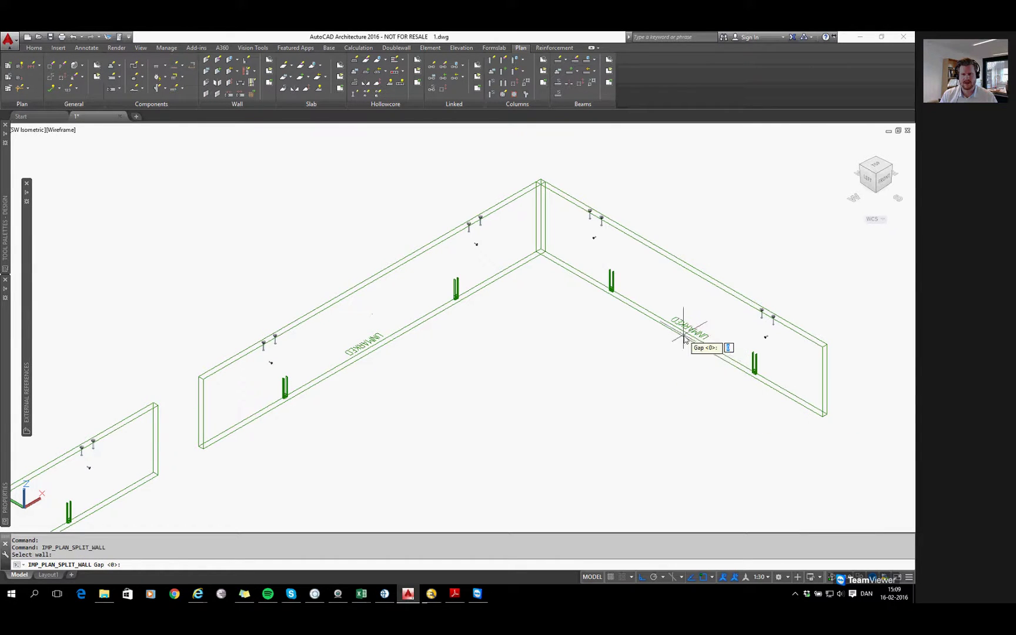
text(16)
key(Return)
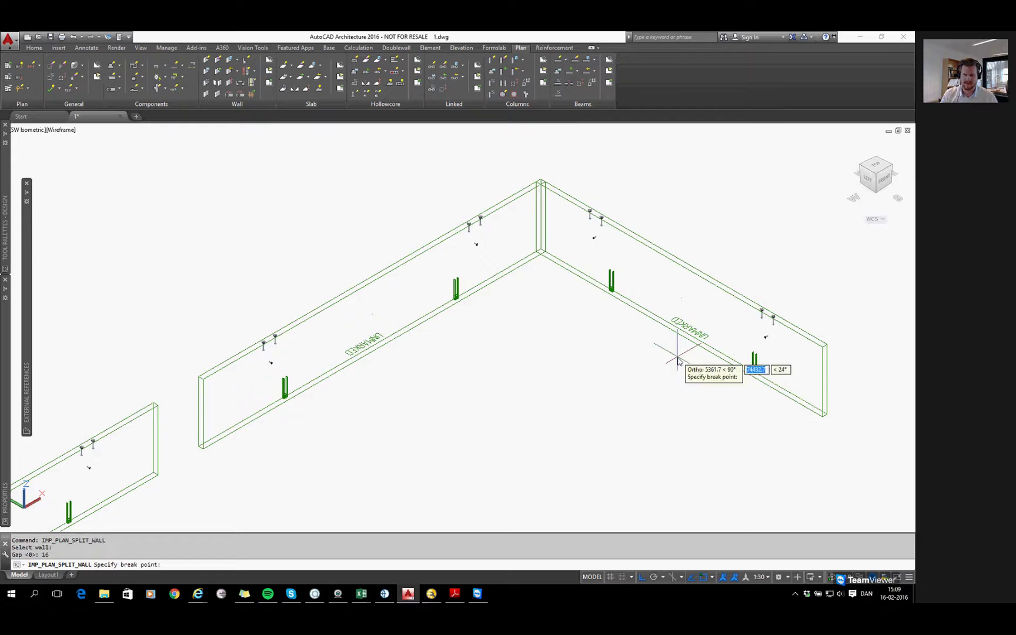
click(716, 388)
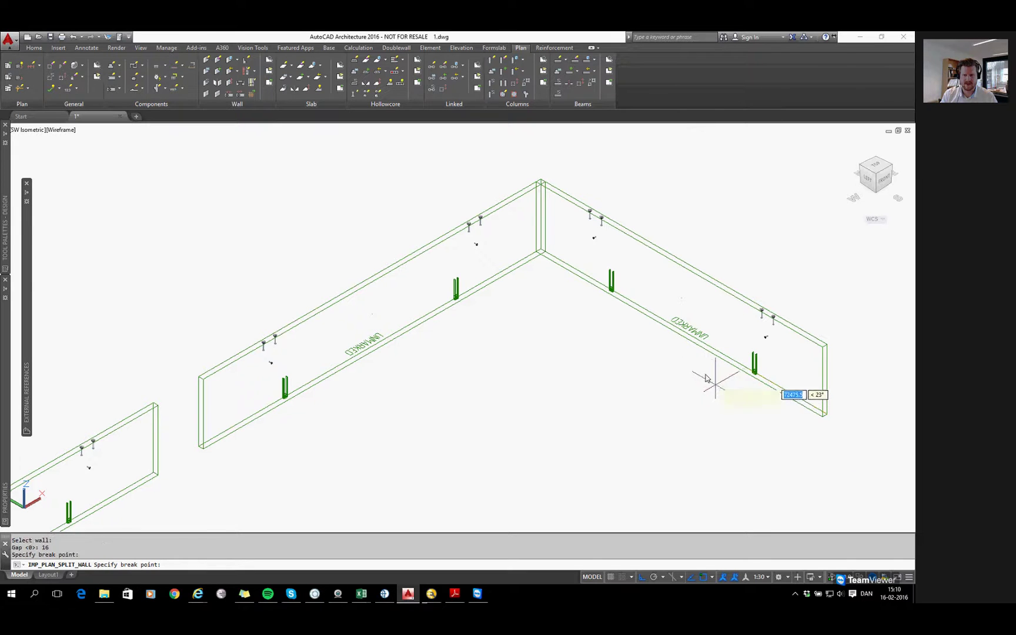
click(654, 323)
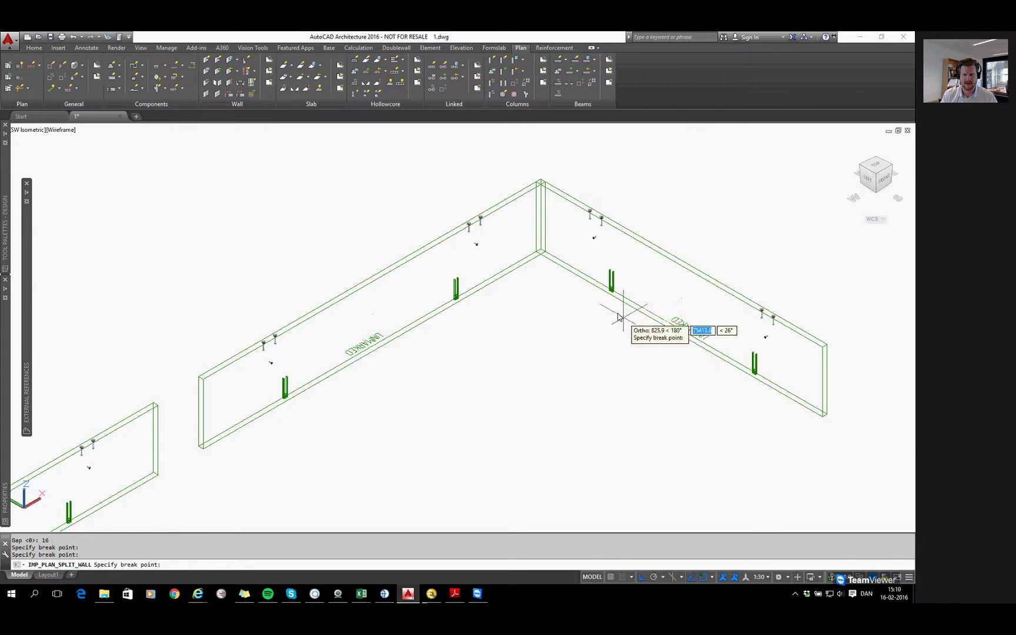
click(590, 302)
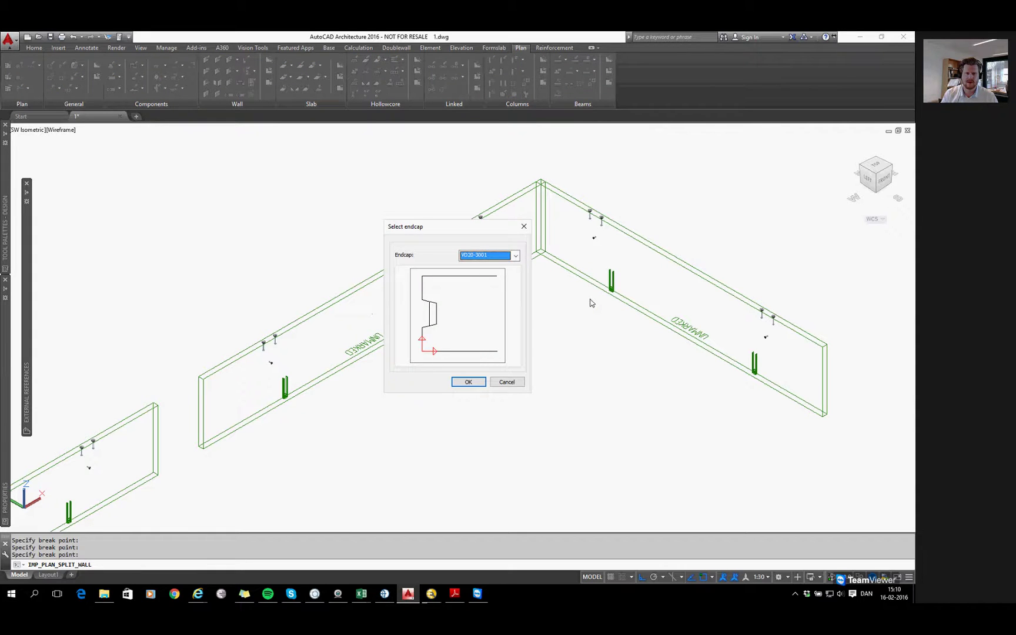
click(469, 382)
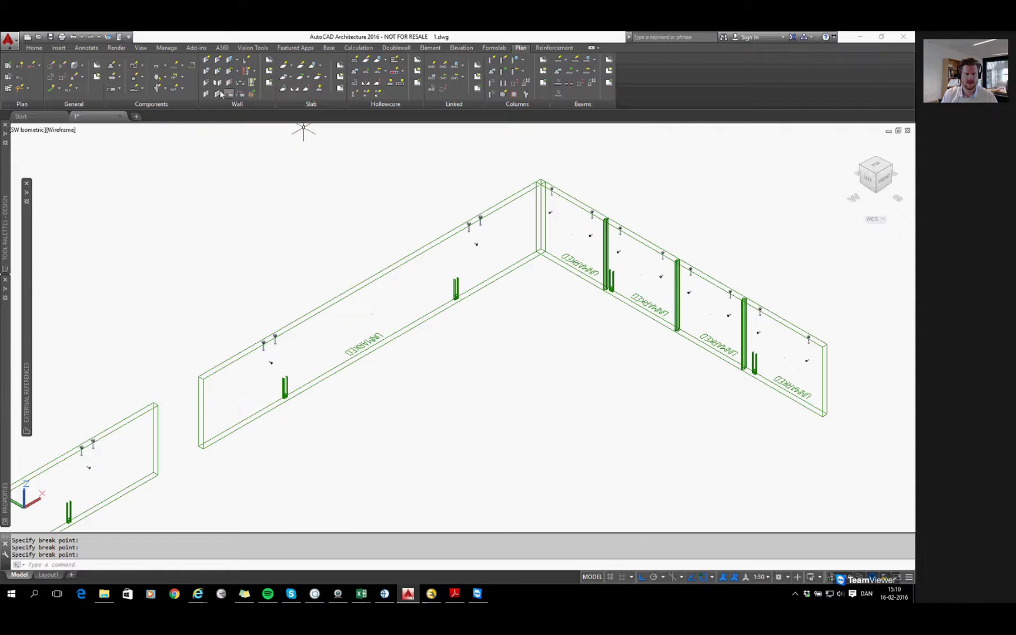
Split the detached straight wall at four break points with a gap of 16 and endcap VD20-3001.
click(211, 96)
scroll(388, 320, down, 5)
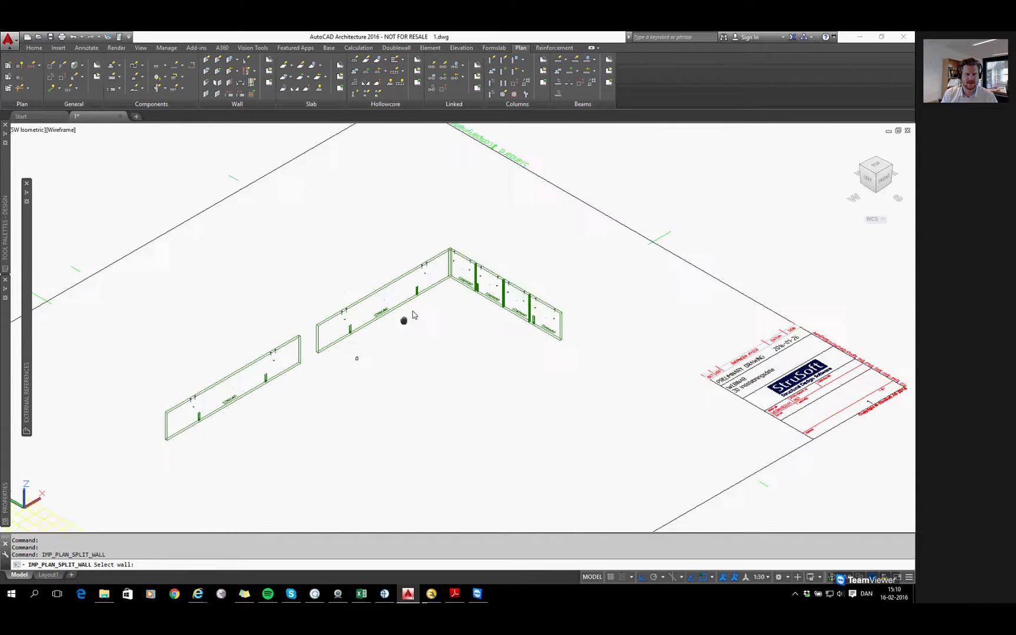
click(284, 334)
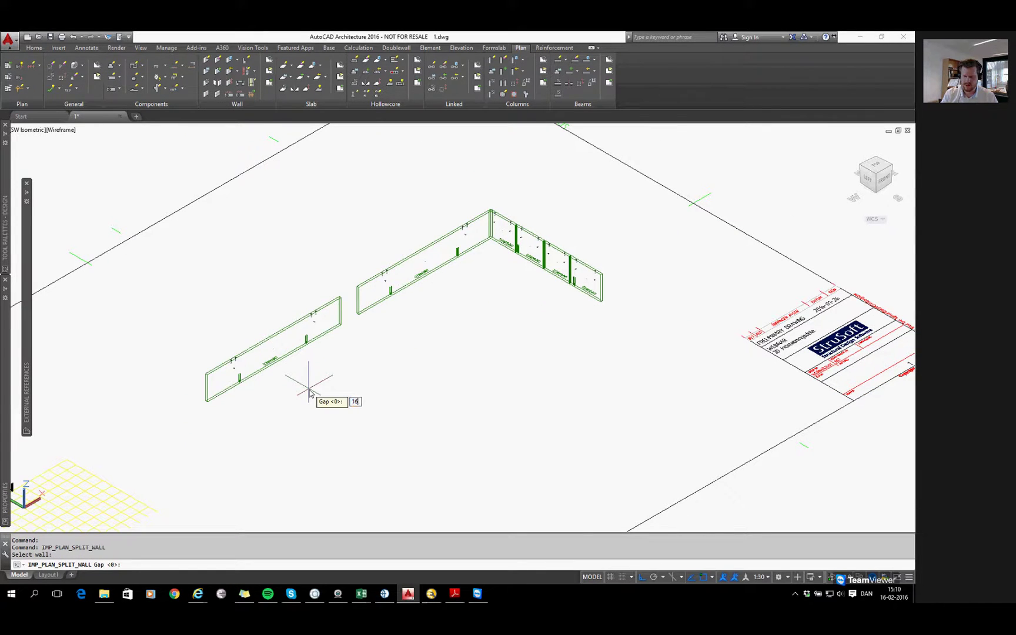
text(16)
key(Return)
scroll(301, 356, up, 3)
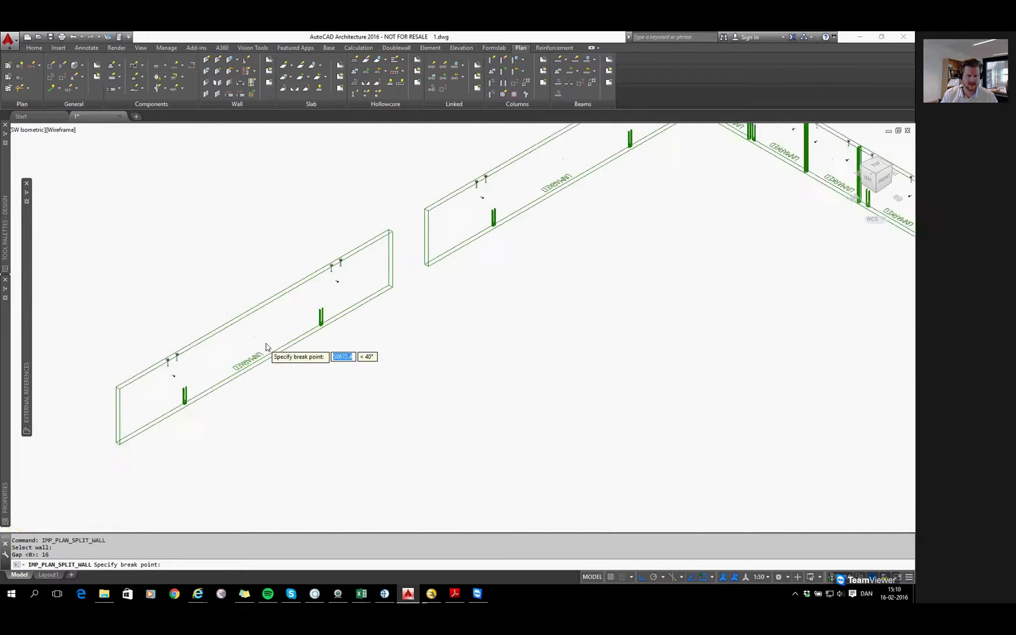
scroll(266, 347, up, 3)
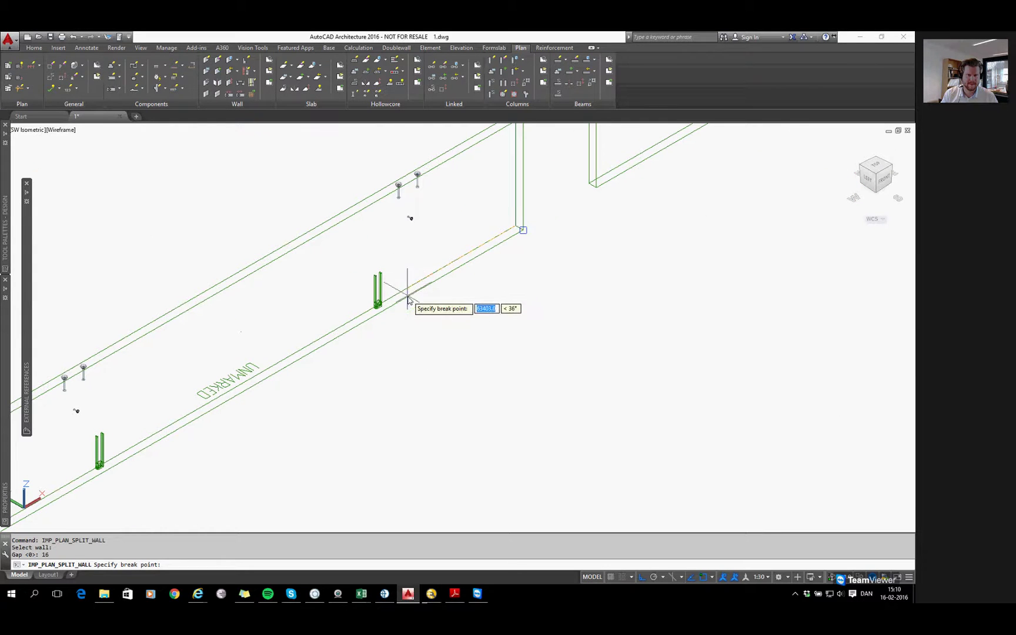
click(409, 308)
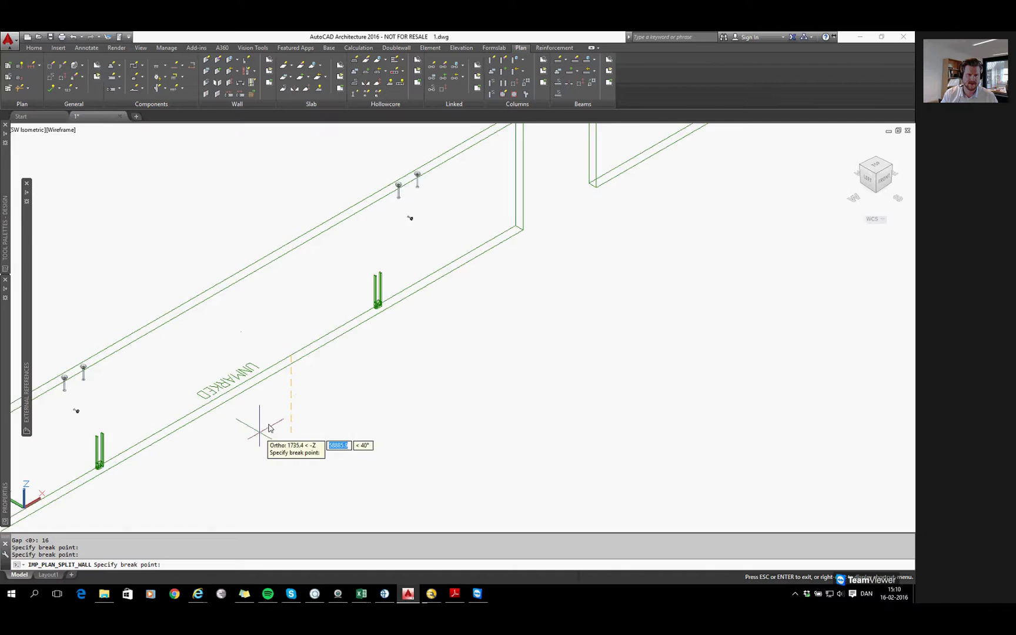
middle_drag(203, 442, 325, 370)
click(311, 369)
middle_drag(270, 421, 374, 381)
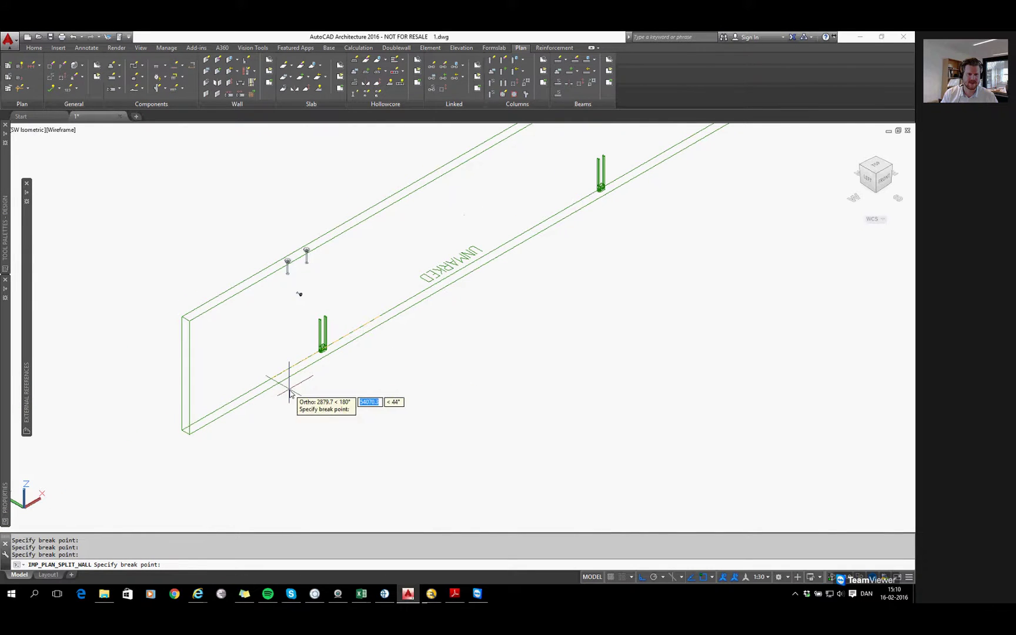
key(Return)
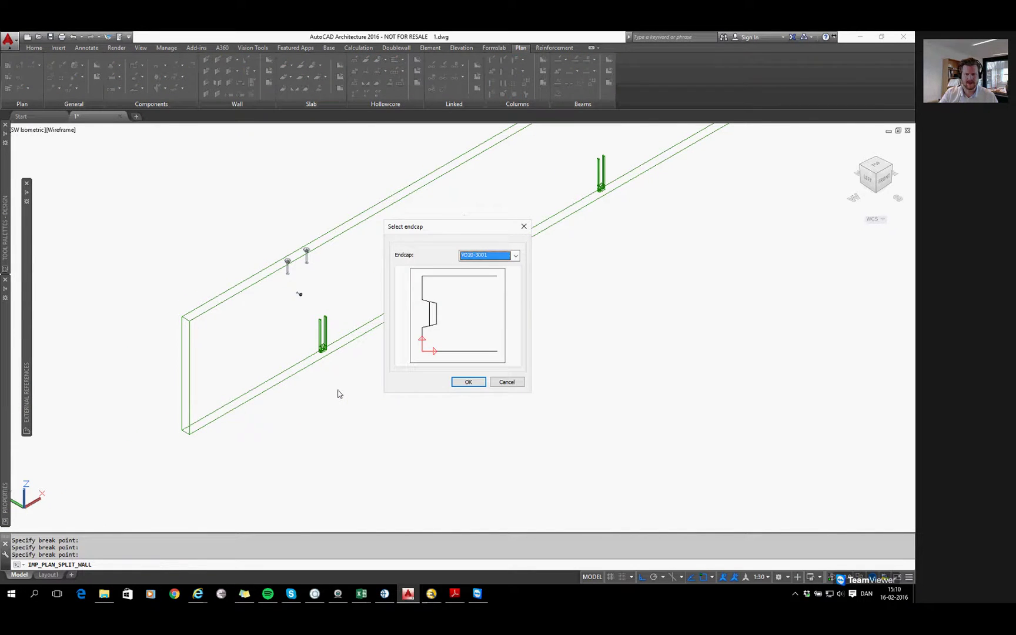
click(465, 382)
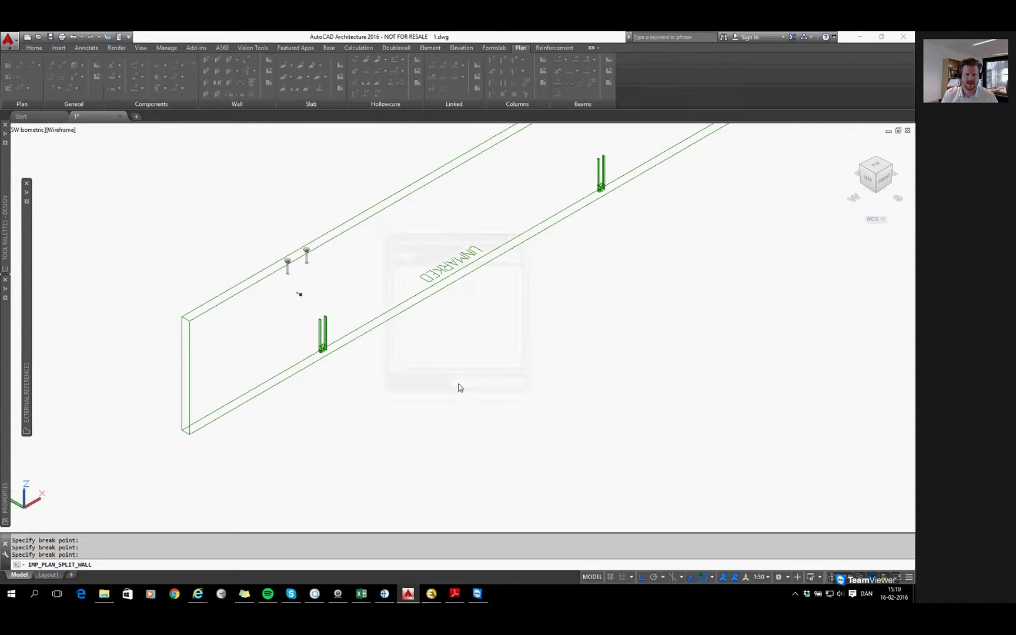
scroll(529, 377, down, 5)
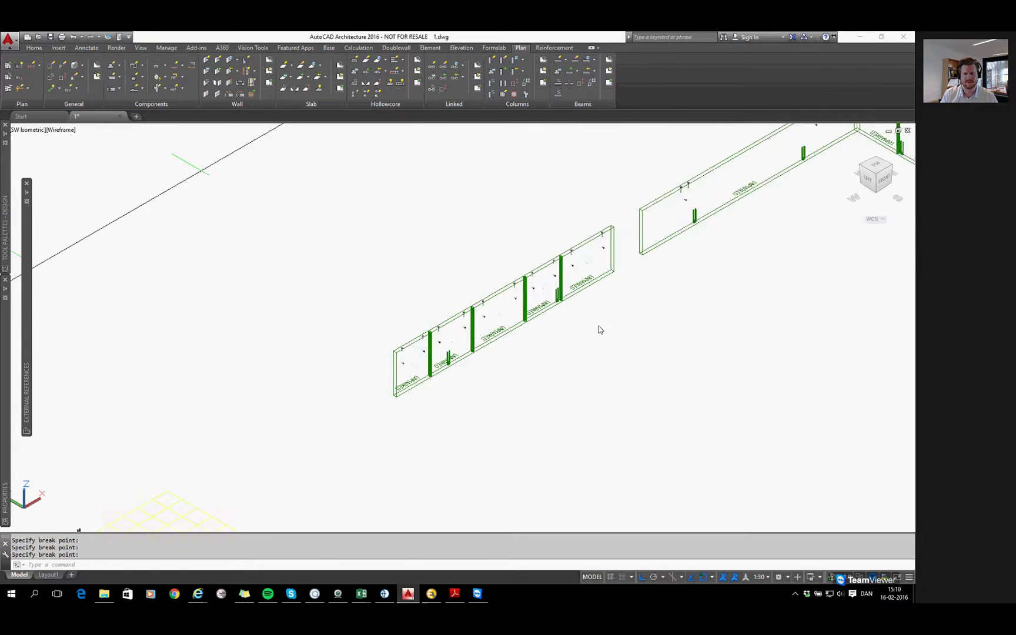
Examine the elements of the split straight wall, selecting one of them to check its extent.
middle_drag(598, 327, 545, 363)
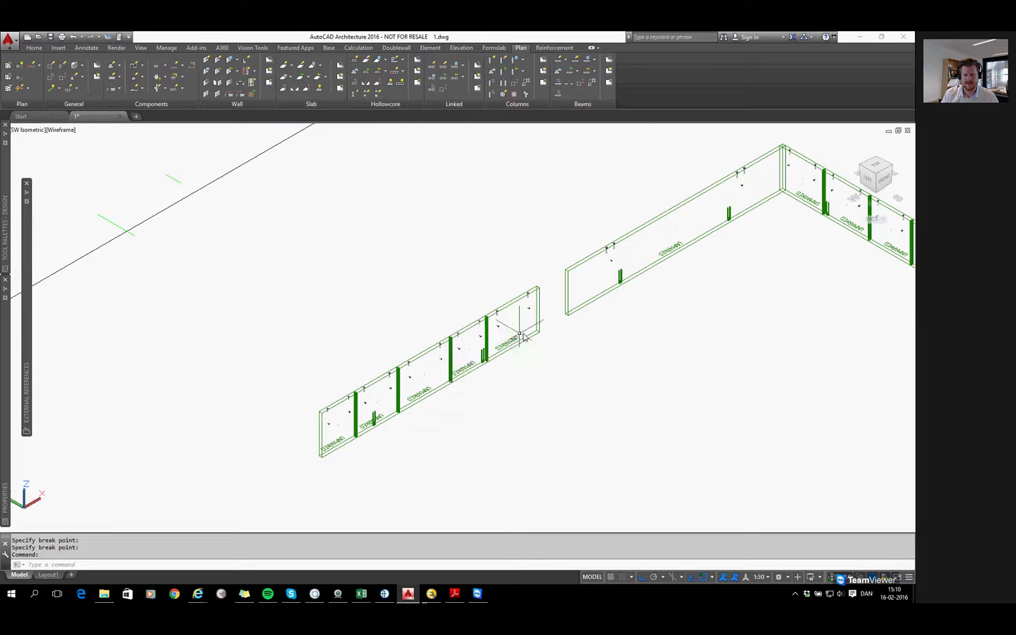
middle_drag(585, 313, 545, 342)
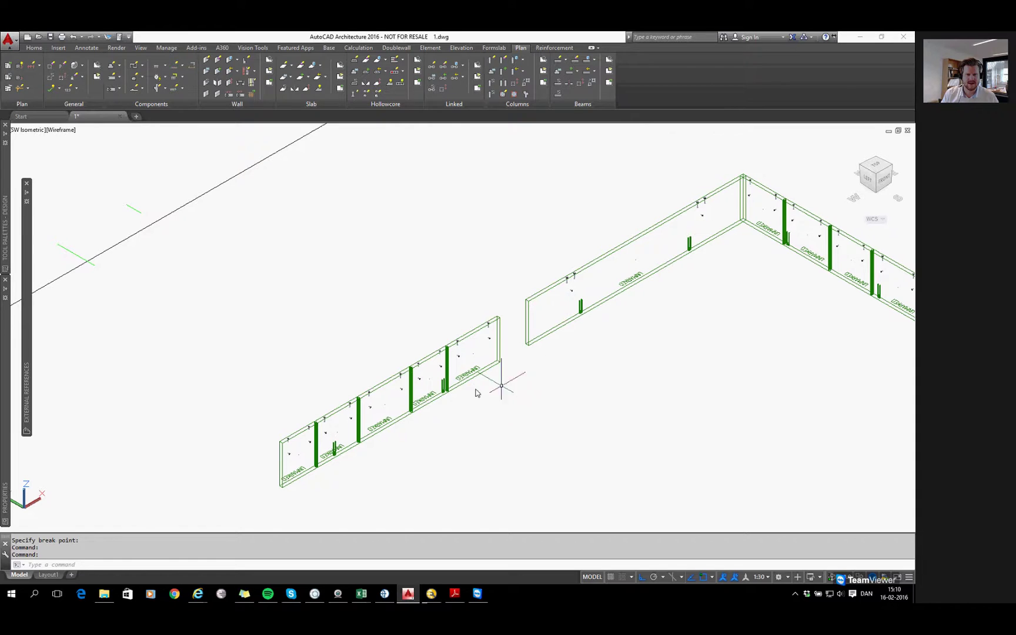
click(428, 360)
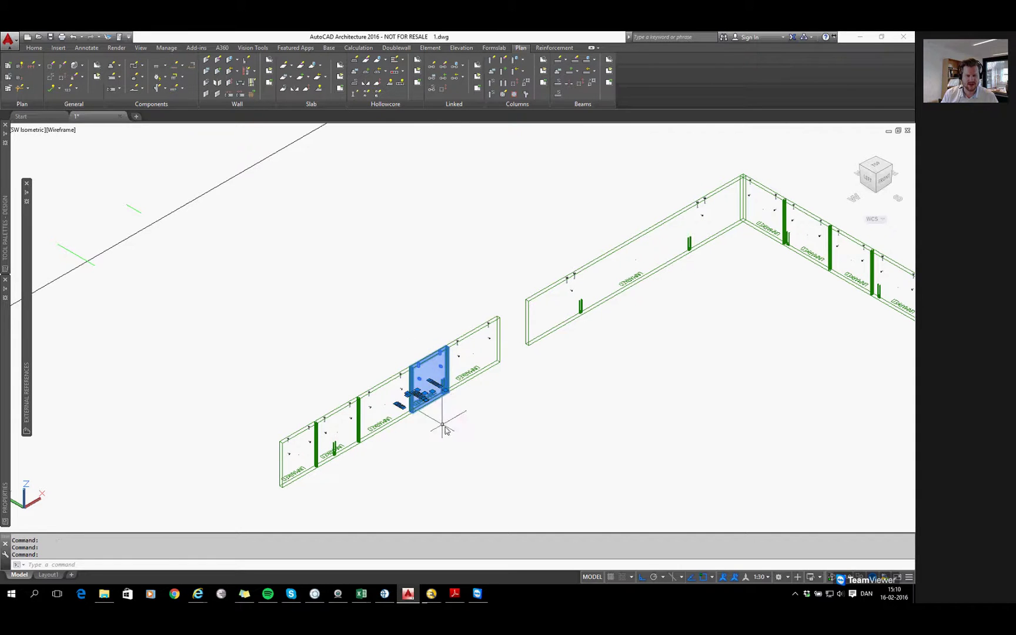
key(Escape)
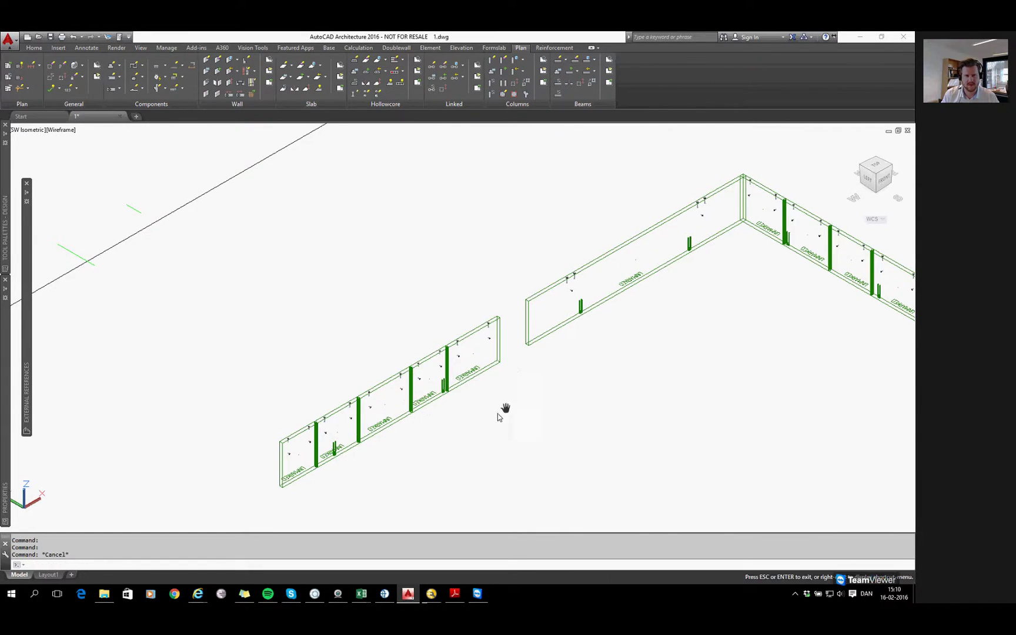
middle_drag(506, 413, 468, 438)
middle_drag(595, 387, 569, 363)
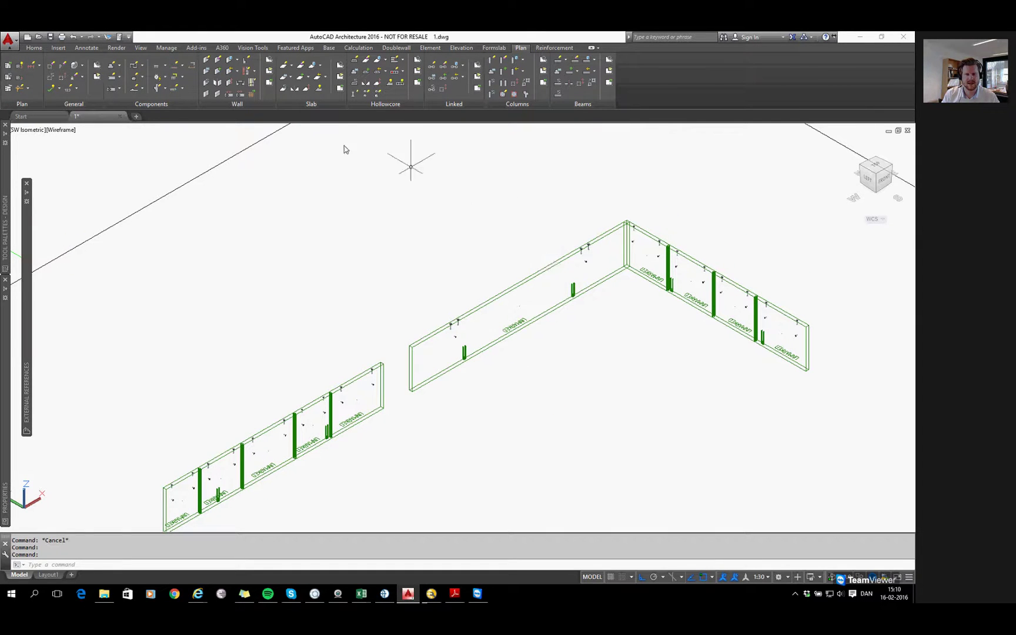
Split the longer leg of the L-shaped walls at four break points with a gap of 16 and endcap VD20-3001.
click(207, 94)
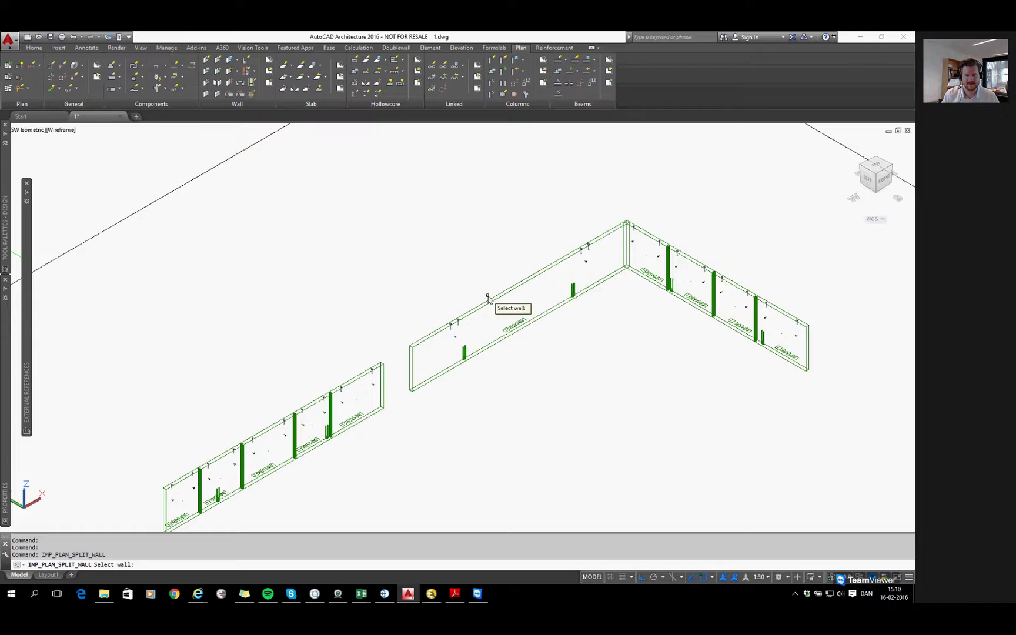
click(487, 305)
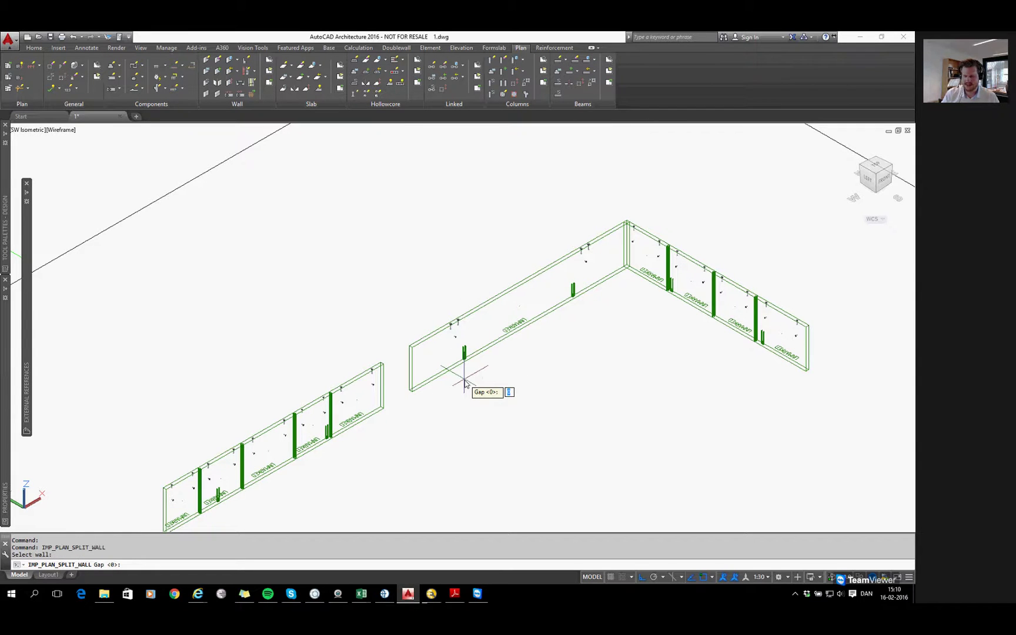
text(16)
key(Return)
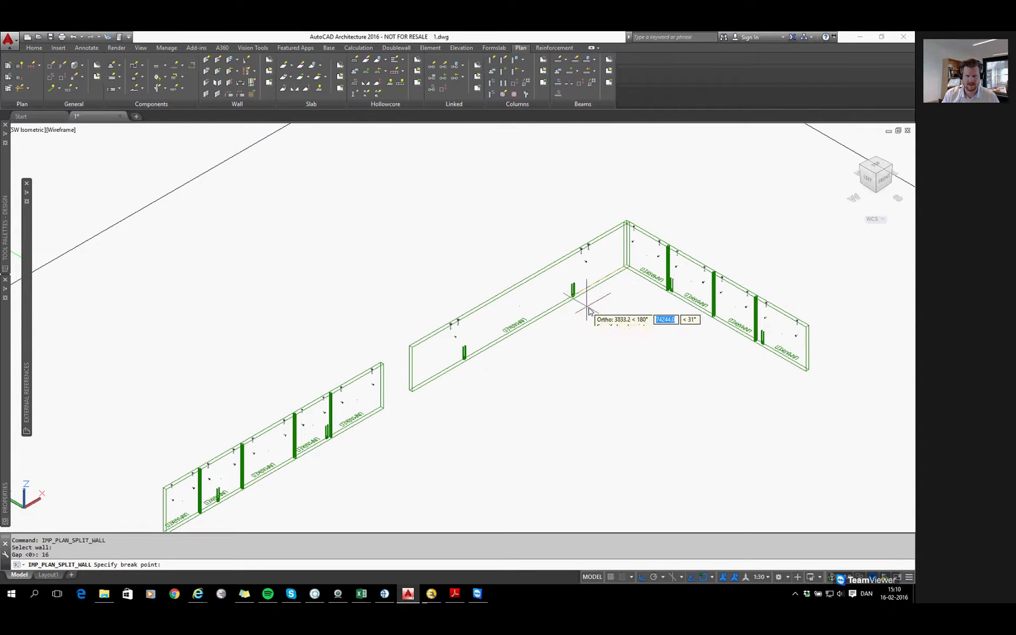
click(548, 328)
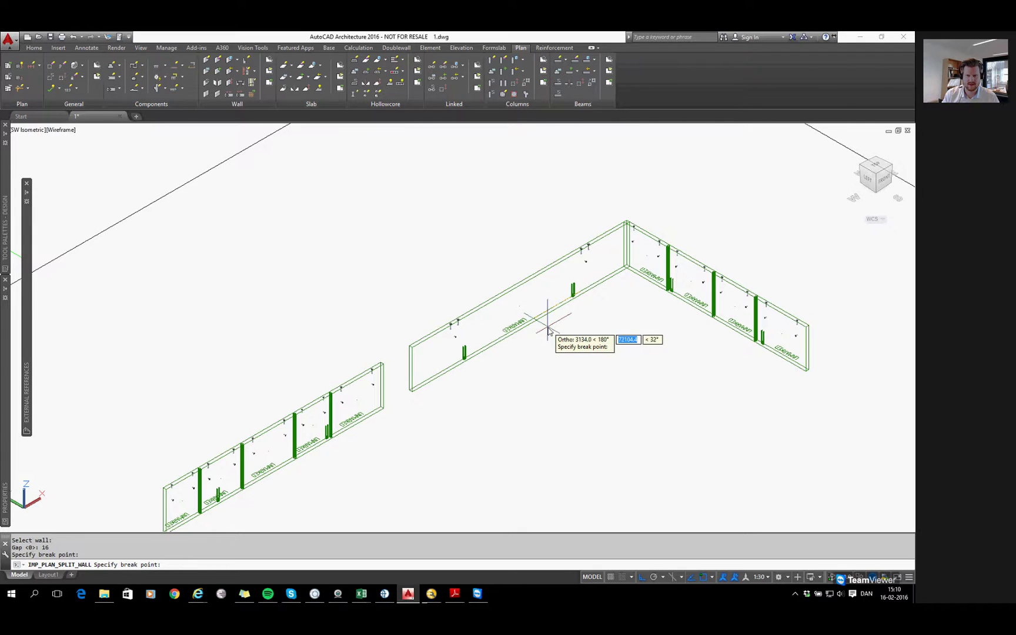
click(545, 329)
click(497, 355)
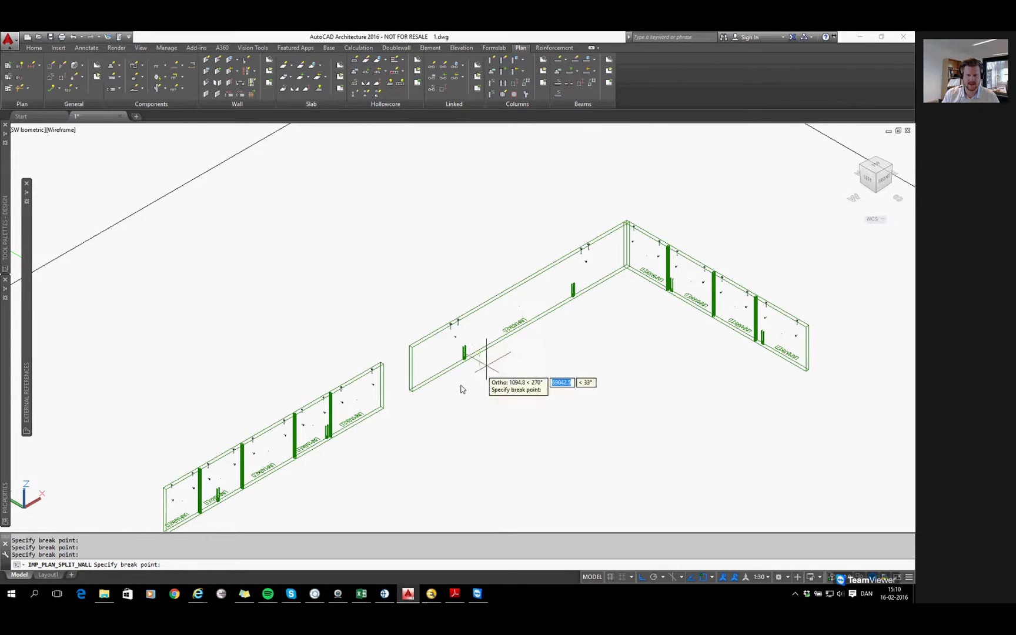
click(450, 388)
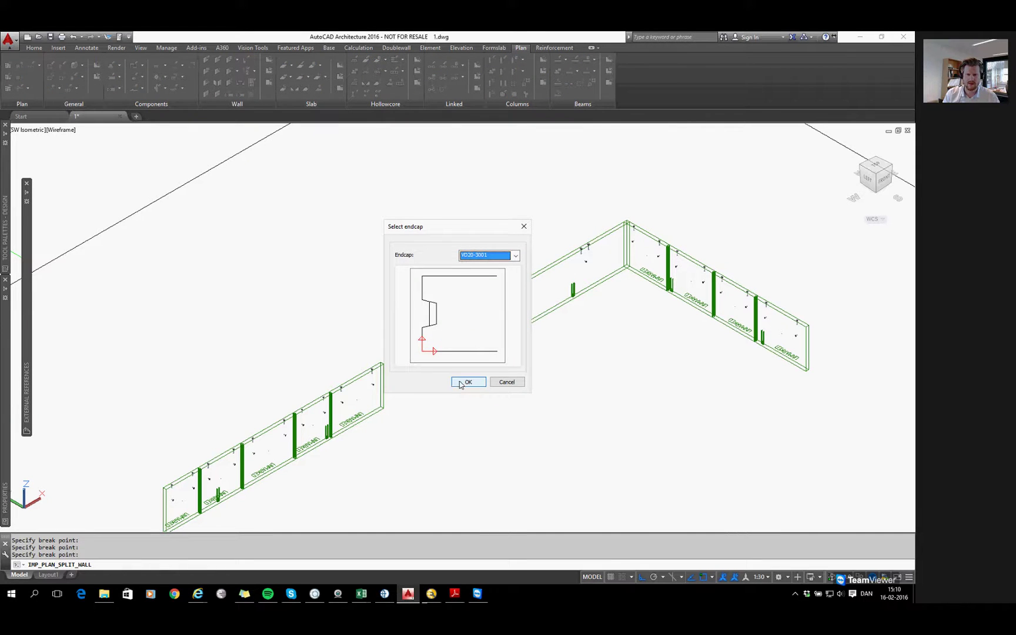
click(461, 382)
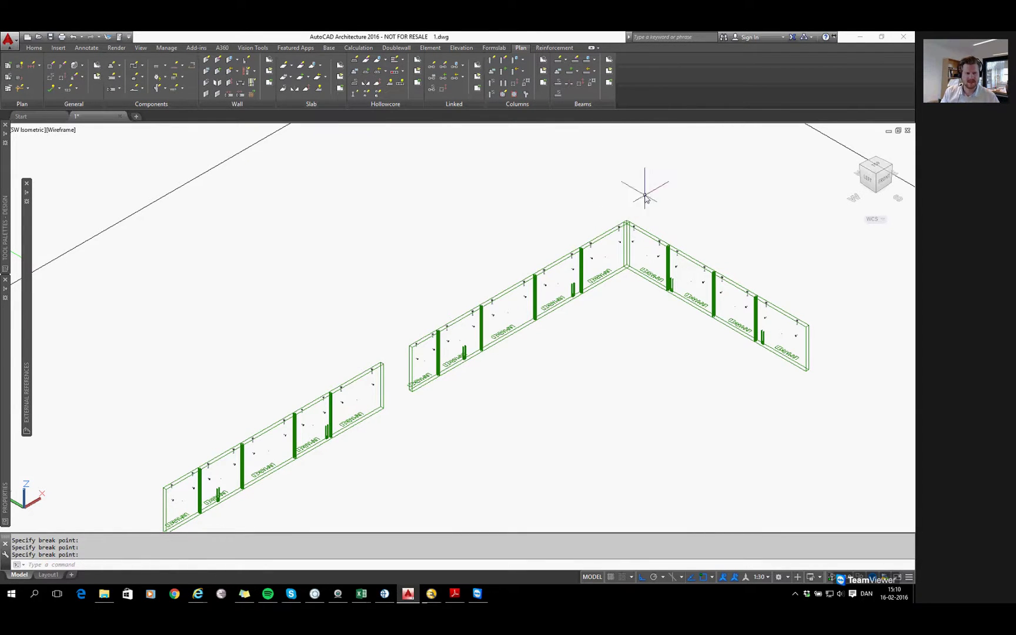
scroll(647, 217, up, 4)
middle_drag(659, 271, 635, 243)
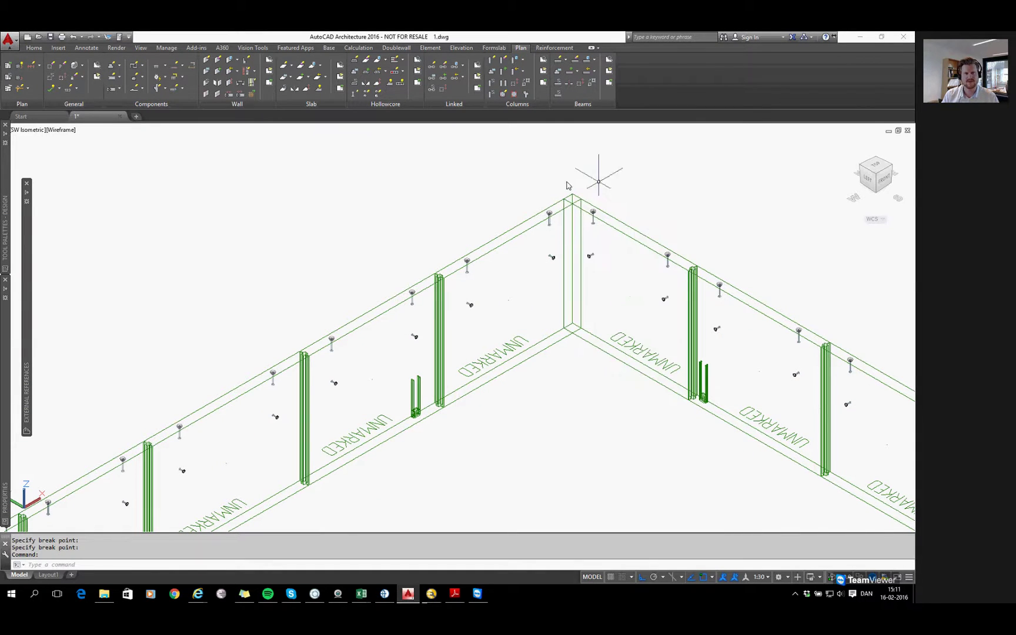
middle_drag(612, 194, 614, 211)
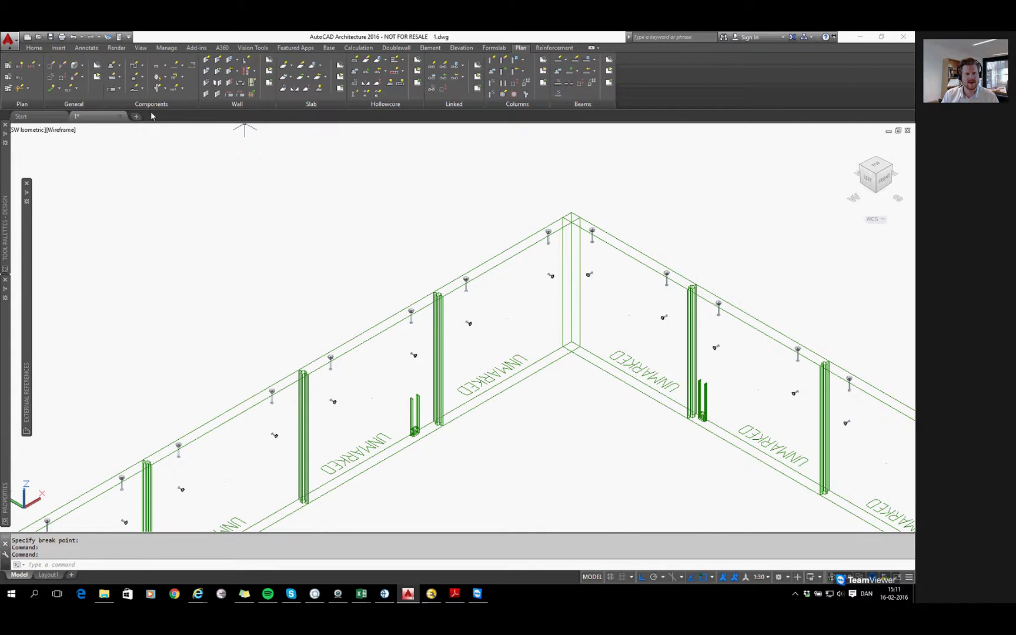
click(120, 90)
click(127, 117)
click(477, 388)
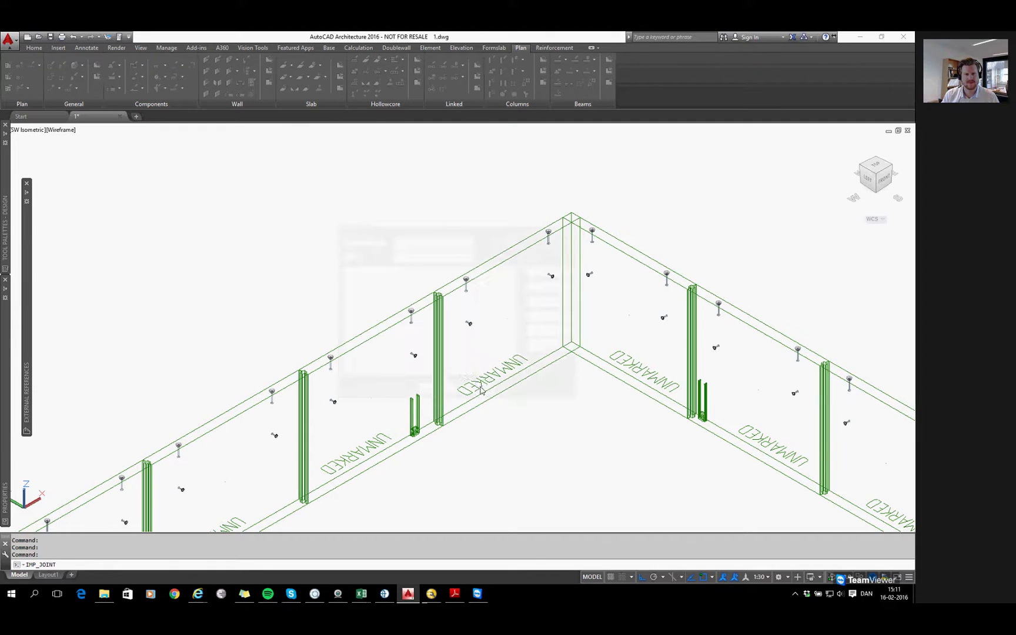
Connect the two elements meeting at the corner with V20 corner joint J6-0204L, presented as endcaps.
click(231, 95)
click(593, 190)
click(569, 228)
key(Return)
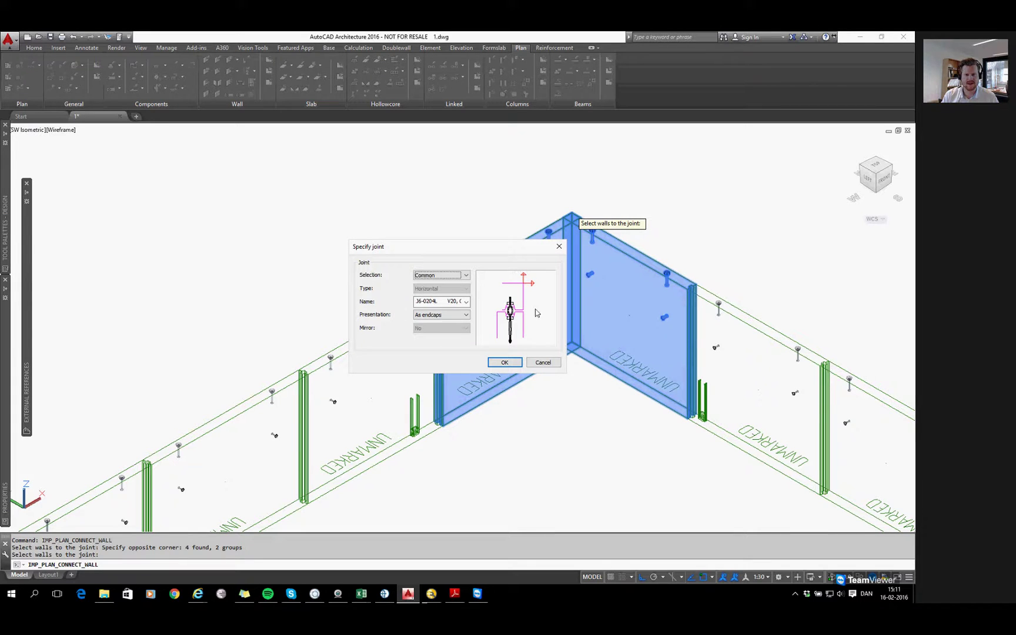
click(467, 302)
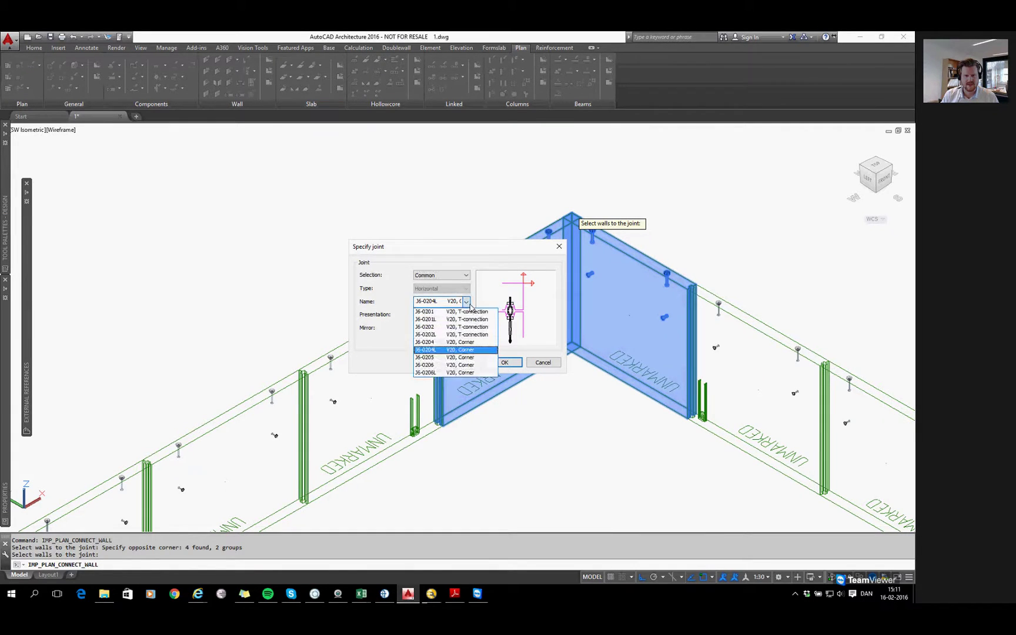
click(505, 343)
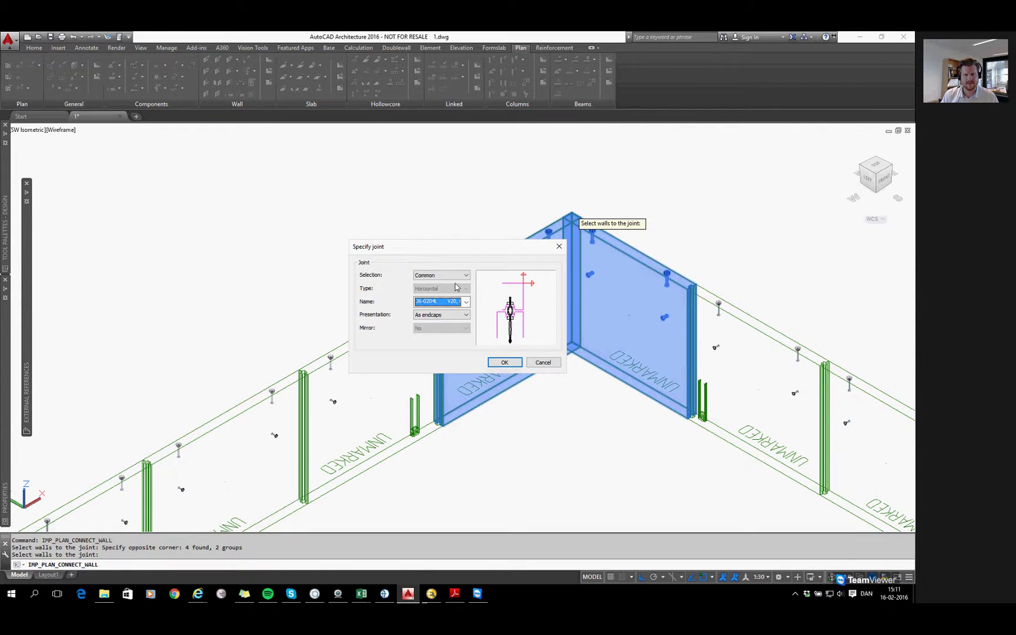
click(459, 276)
click(441, 296)
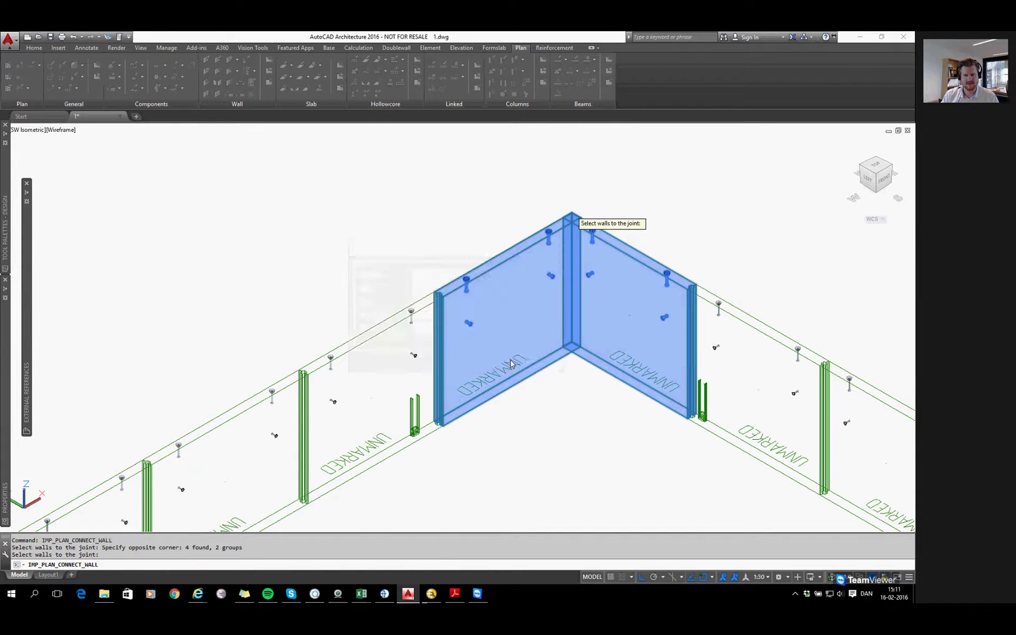
click(505, 363)
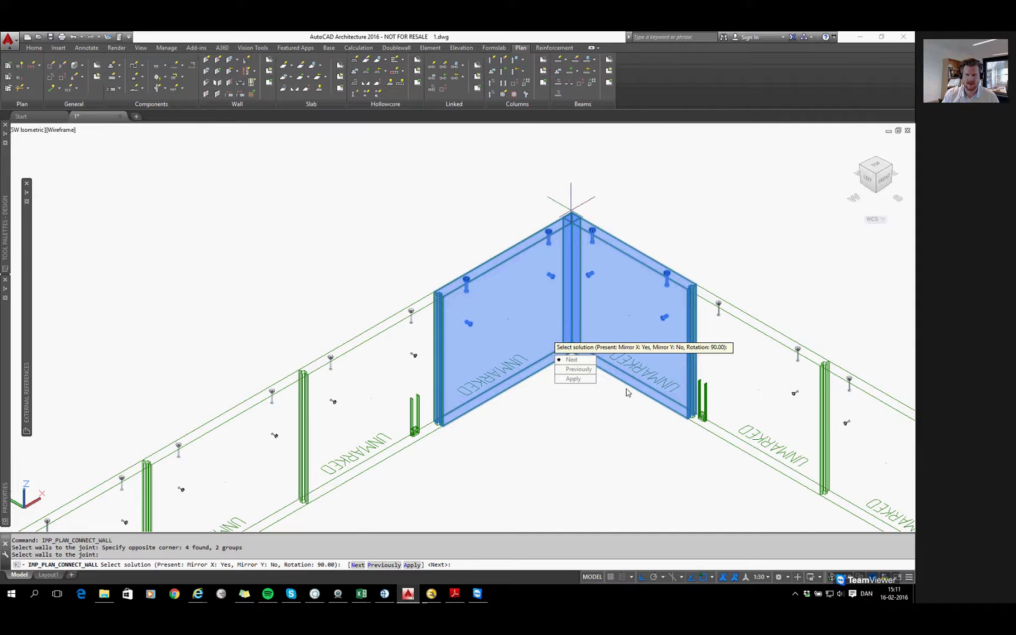
Apply the corner joint solution without X or Y mirroring at rotation 0.00, updating the placing of all lift and bracing anchors.
scroll(627, 389, up, 3)
key(Return)
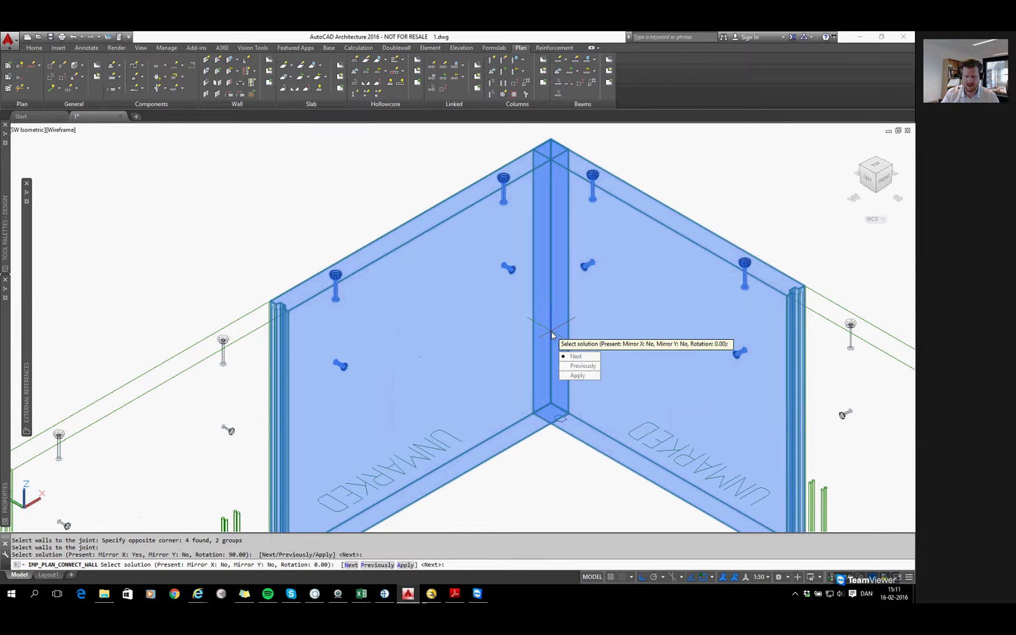
text(A)
key(Return)
key(Return)
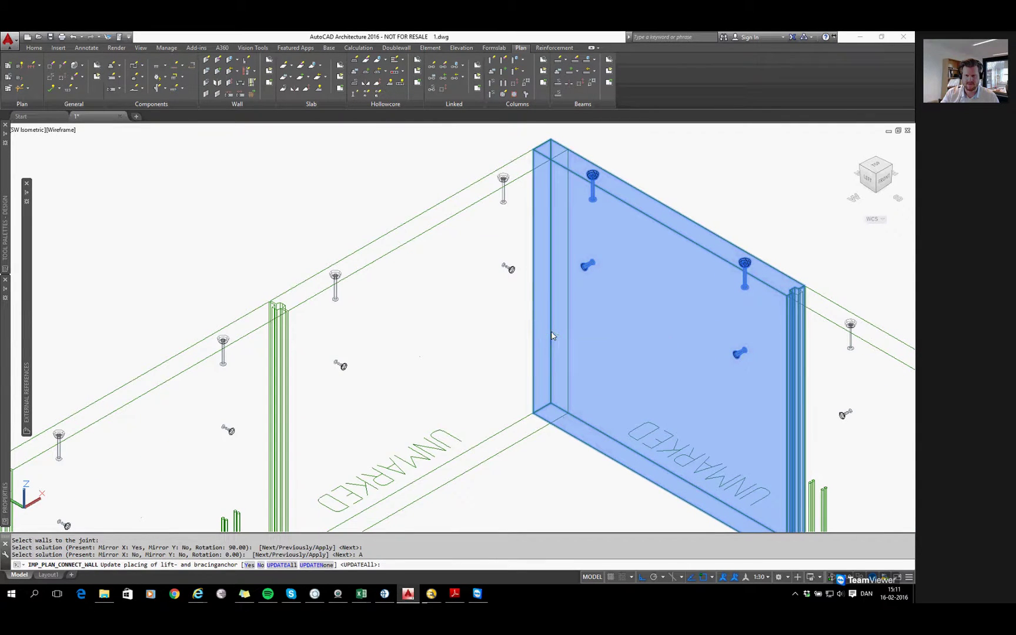
scroll(545, 328, down, 6)
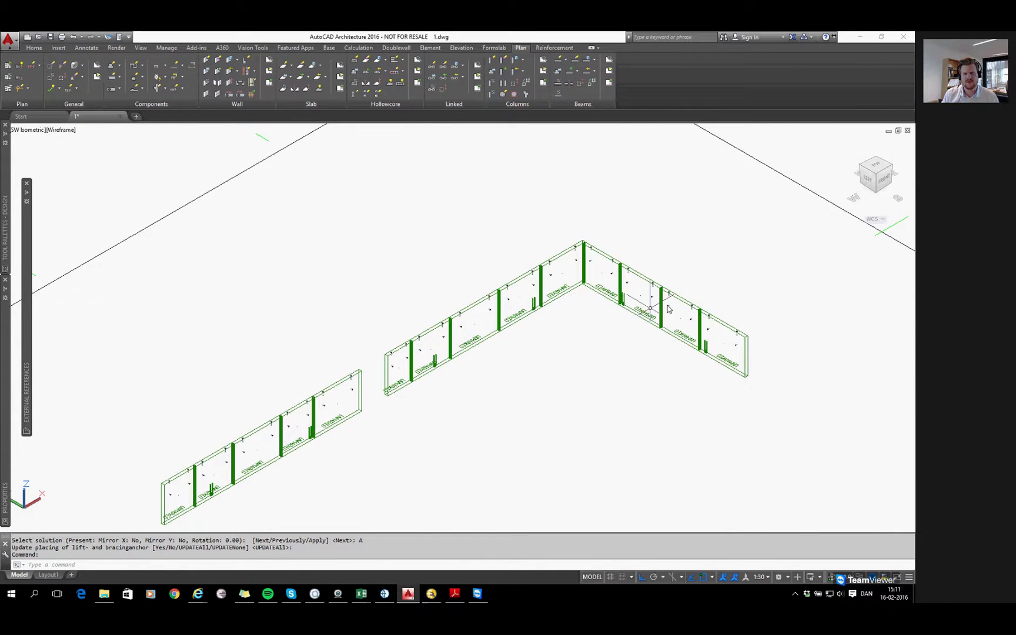
Apply the cast-in material template WEBINAR1602 to all elements of the L-shaped walls.
scroll(622, 235, up, 5)
scroll(622, 235, down, 6)
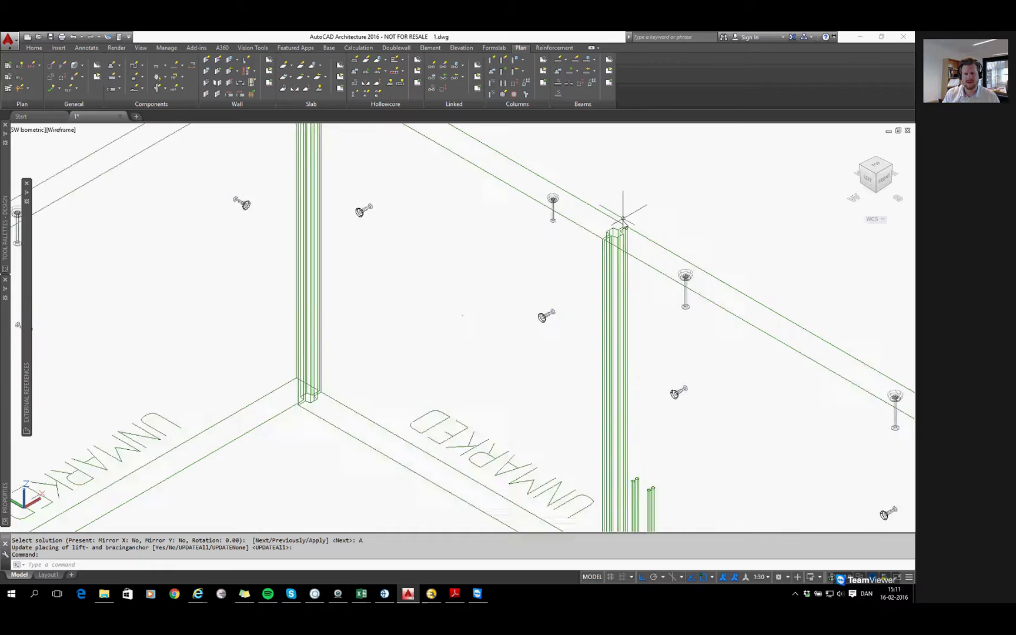
scroll(559, 286, down, 4)
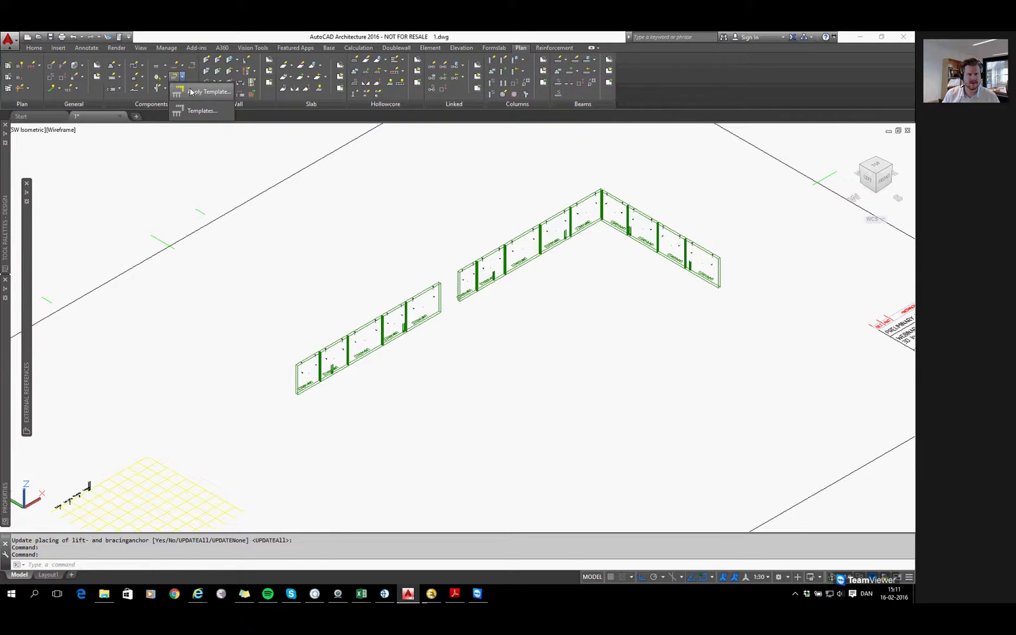
click(183, 80)
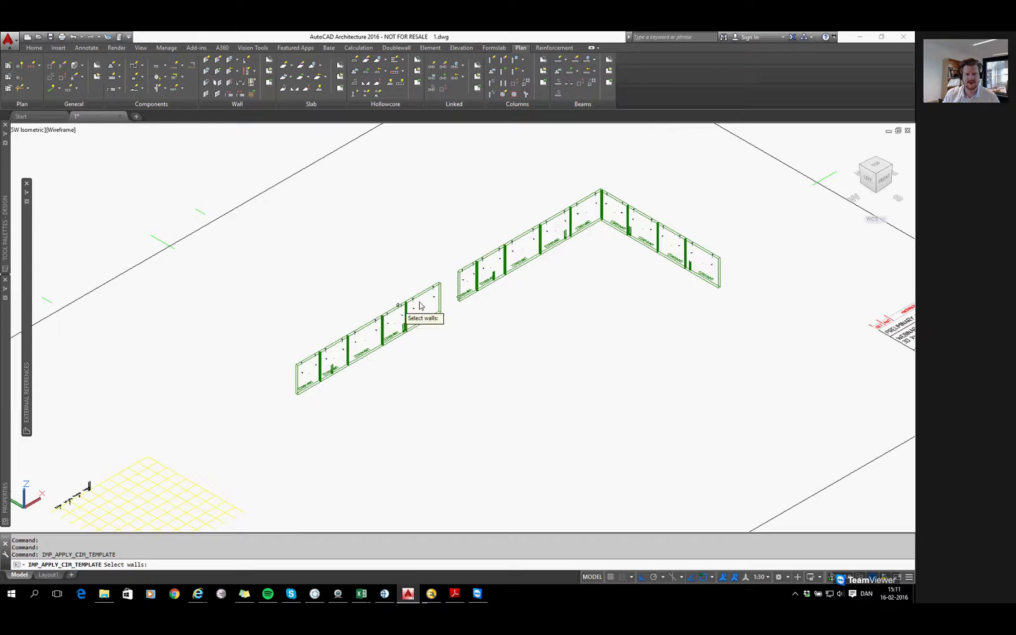
scroll(309, 371, up, 4)
scroll(633, 256, down, 2)
middle_drag(633, 256, 513, 356)
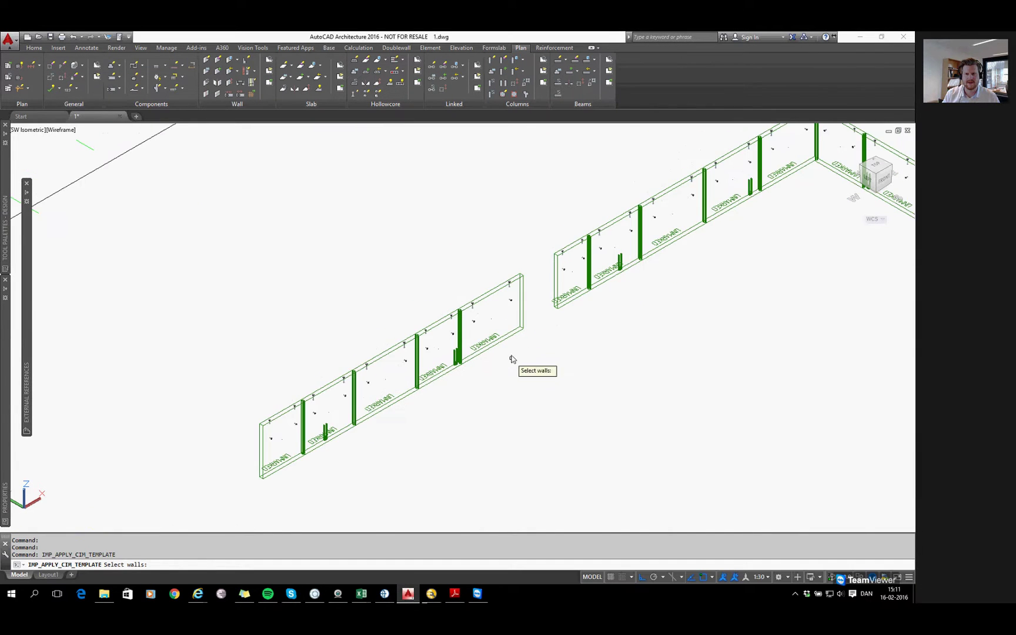
middle_drag(644, 286, 554, 331)
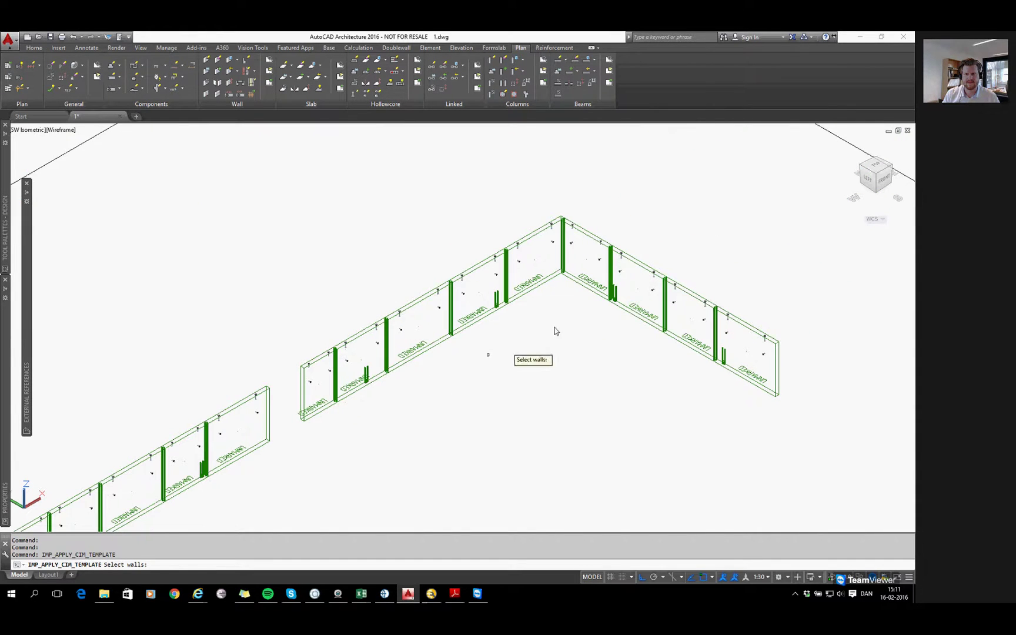
click(706, 207)
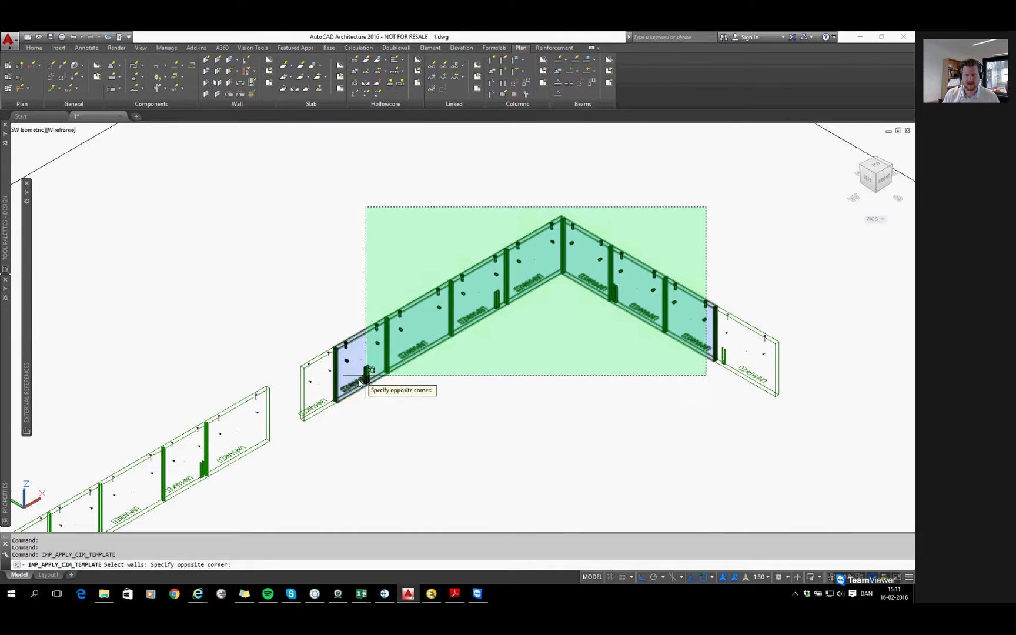
click(344, 384)
click(786, 286)
click(668, 343)
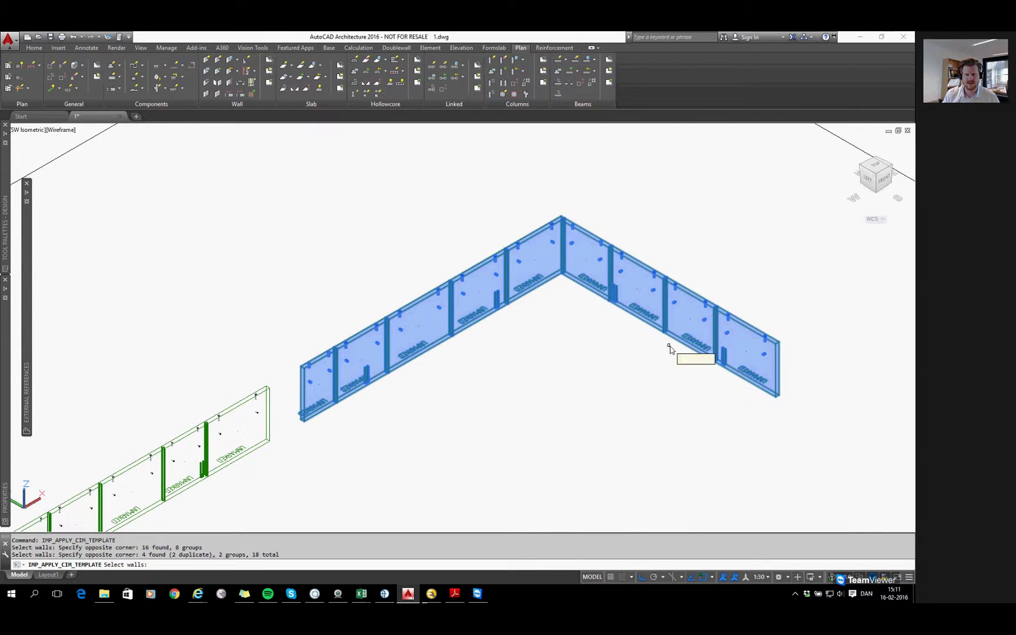
key(Return)
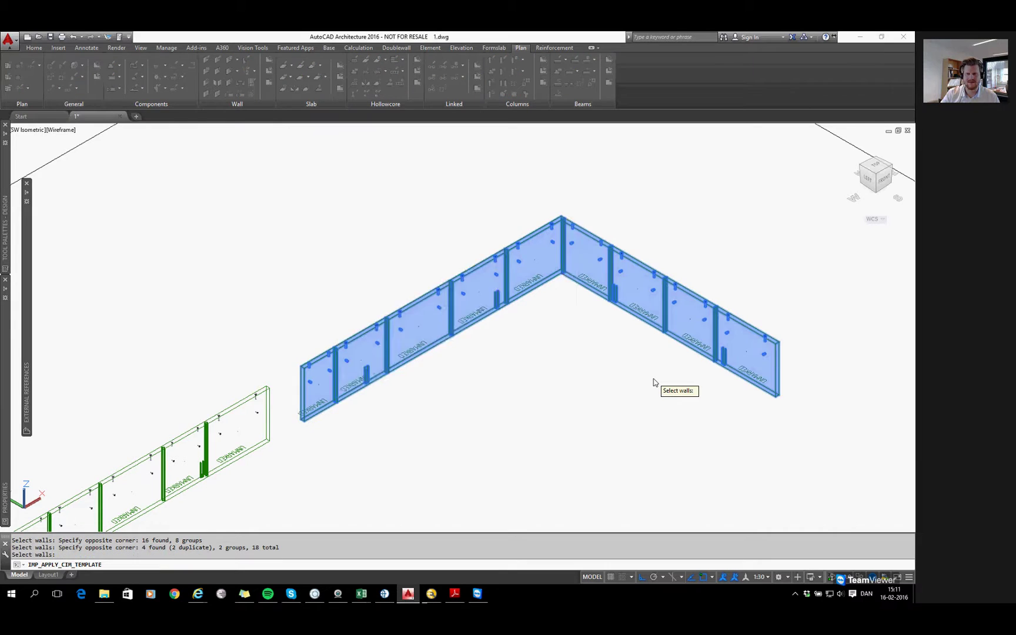
click(471, 312)
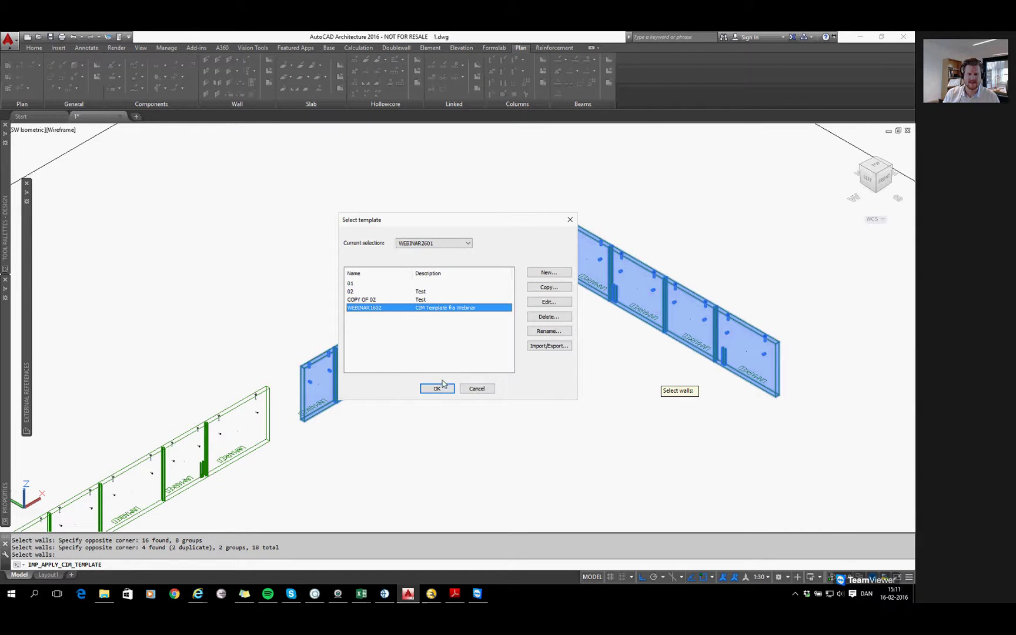
click(437, 388)
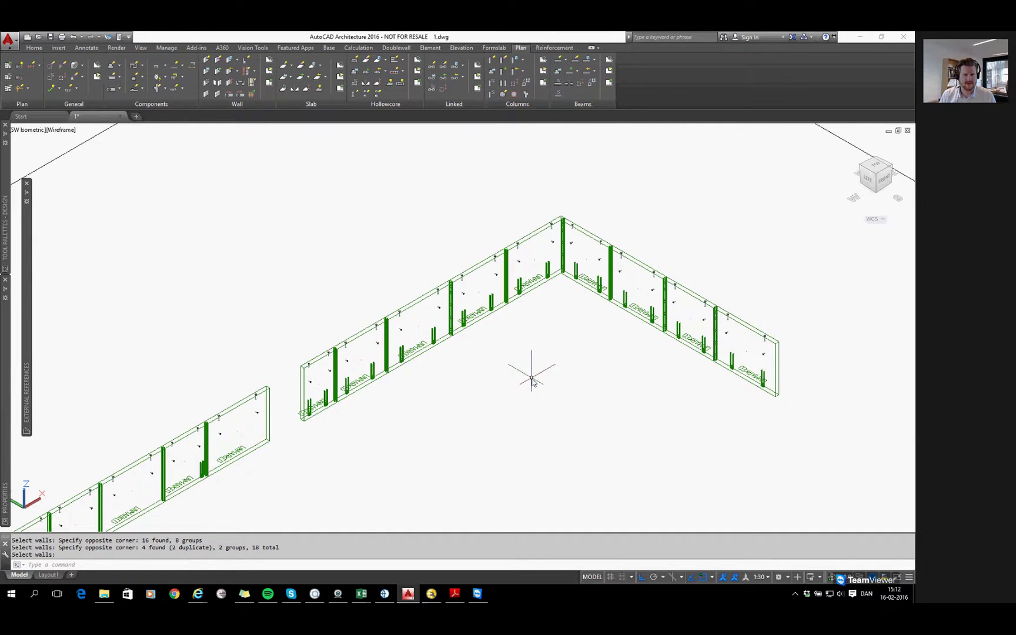
Edit the right-edge placing distances of cast-in material template WEBINAR1602, with A at 250, and save the template.
scroll(685, 347, up, 5)
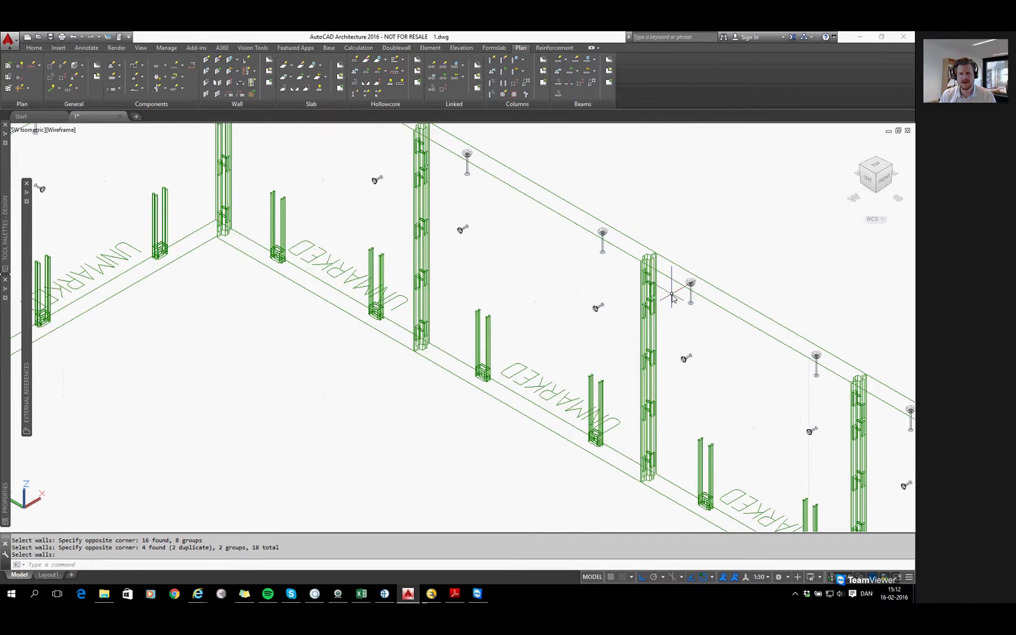
key(Return)
middle_drag(685, 346, 678, 314)
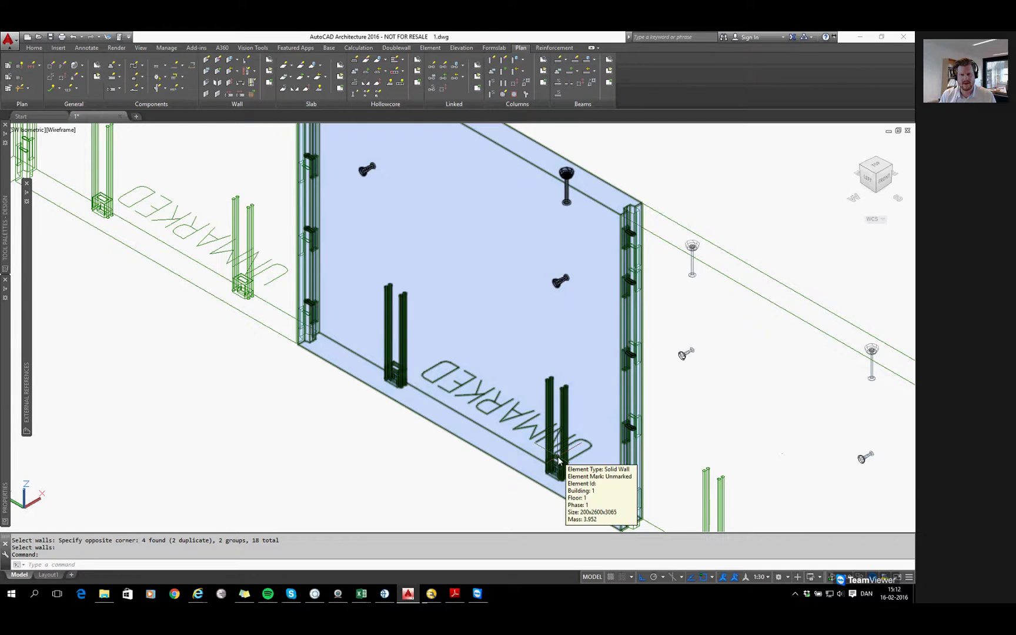
scroll(558, 456, down, 3)
middle_drag(615, 423, 715, 450)
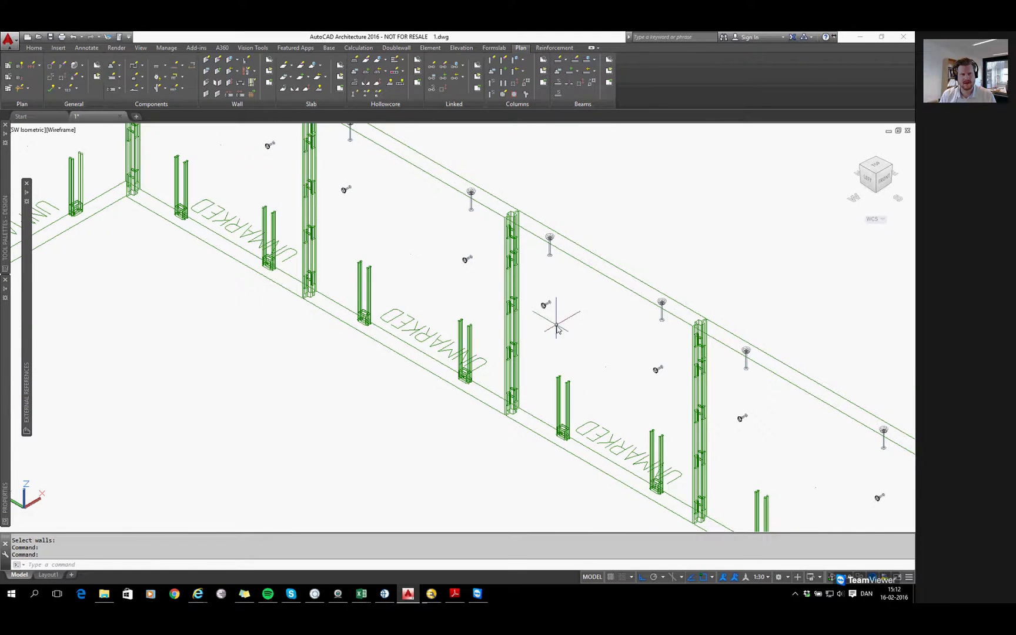
click(181, 78)
click(484, 308)
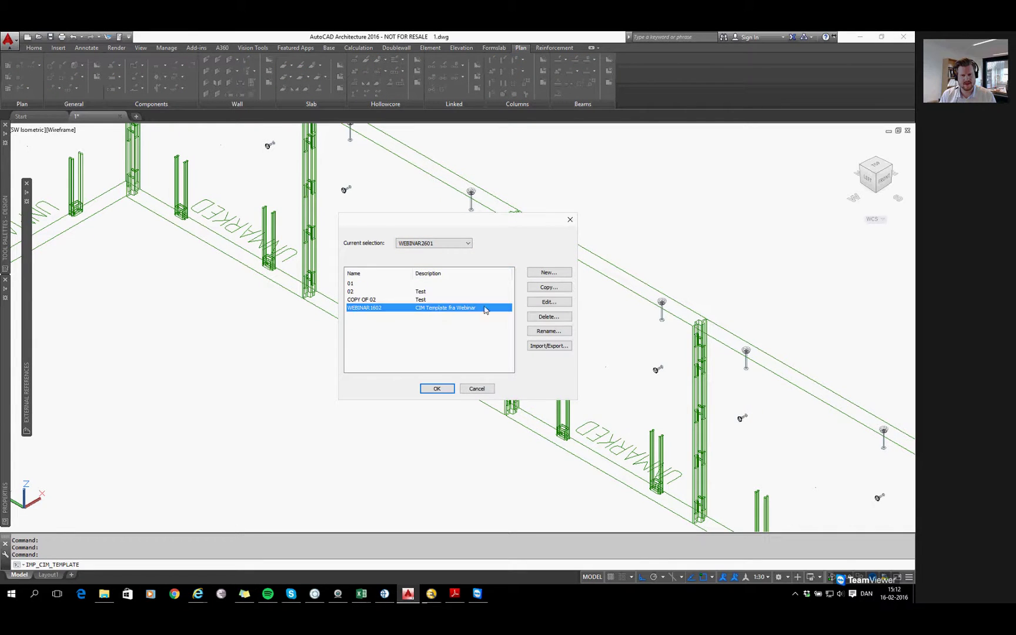
click(549, 302)
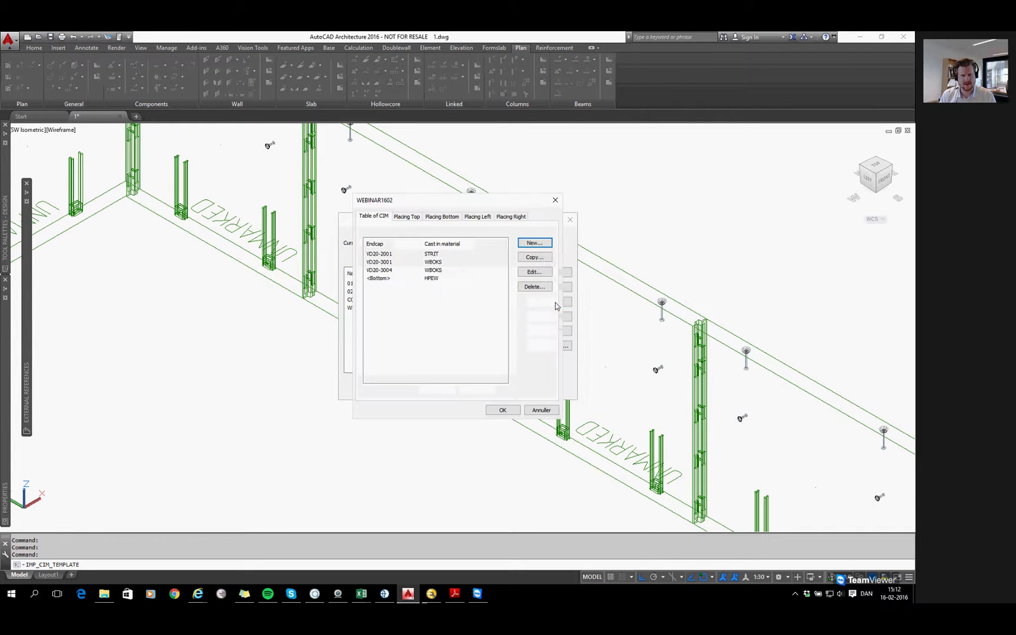
click(487, 219)
click(522, 218)
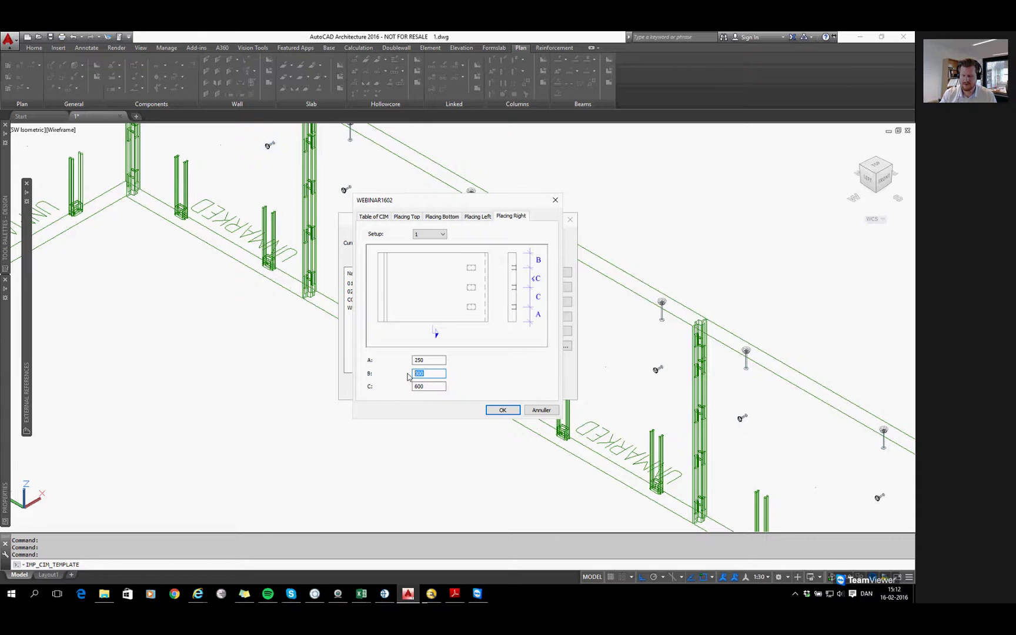
click(504, 411)
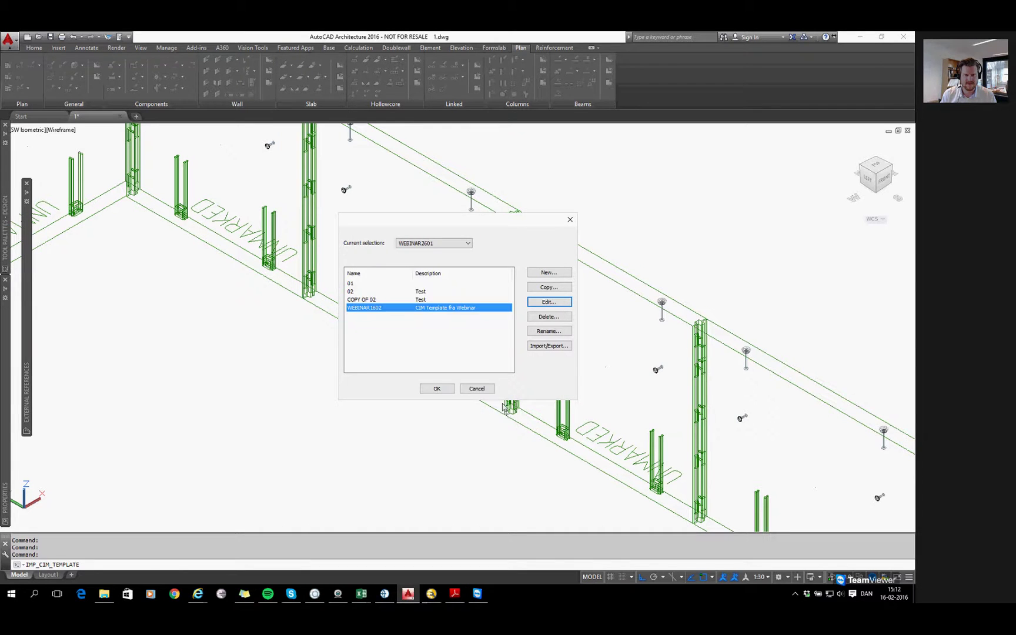
click(445, 391)
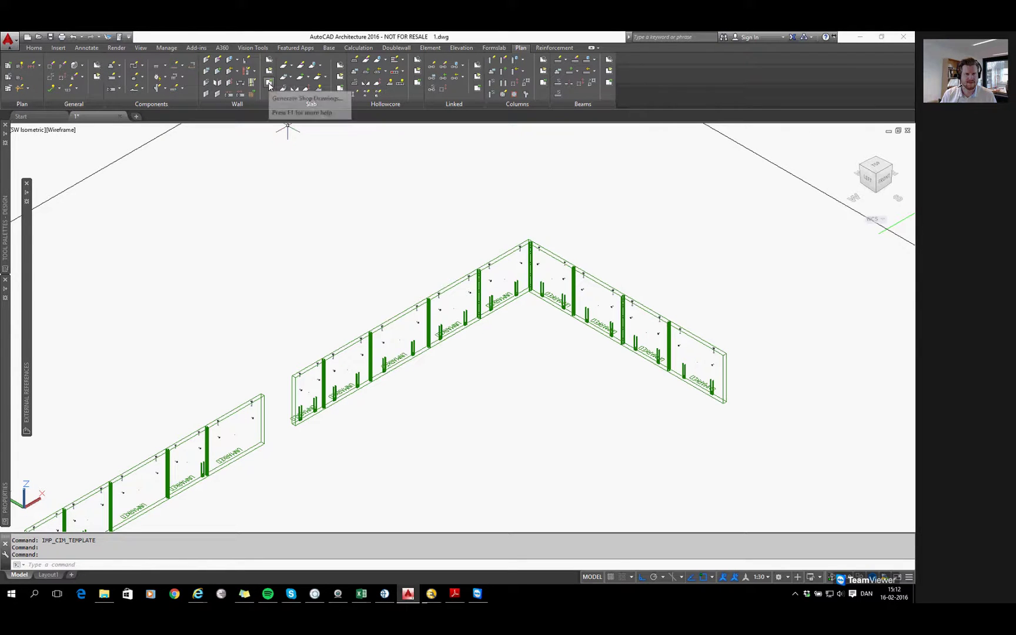
Reapply the edited WEBINAR1602 template to all elements of the L-shaped walls.
click(183, 80)
click(700, 254)
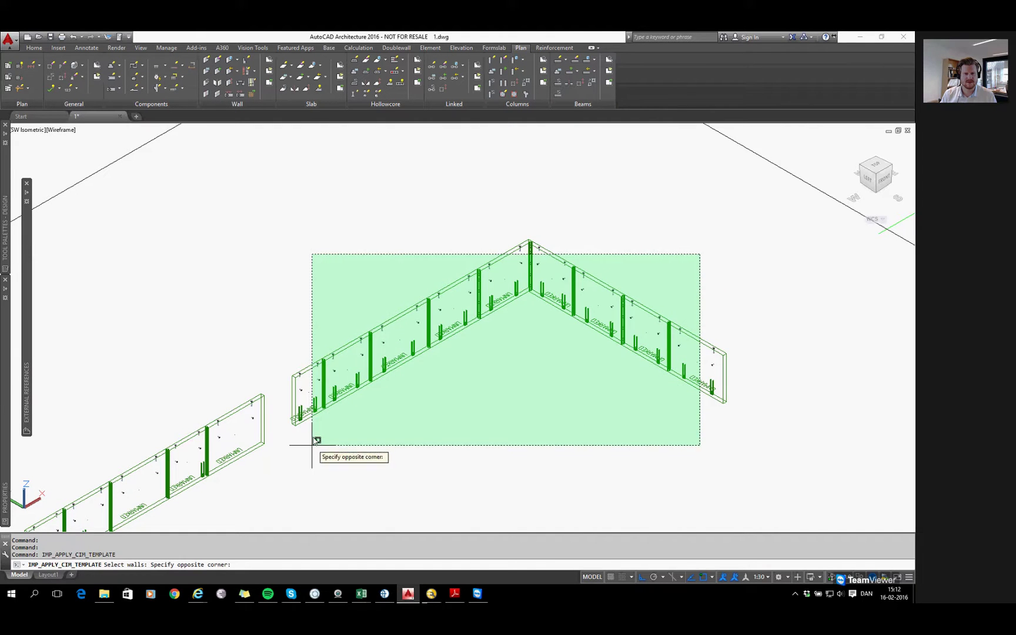
click(312, 445)
scroll(594, 347, up, 8)
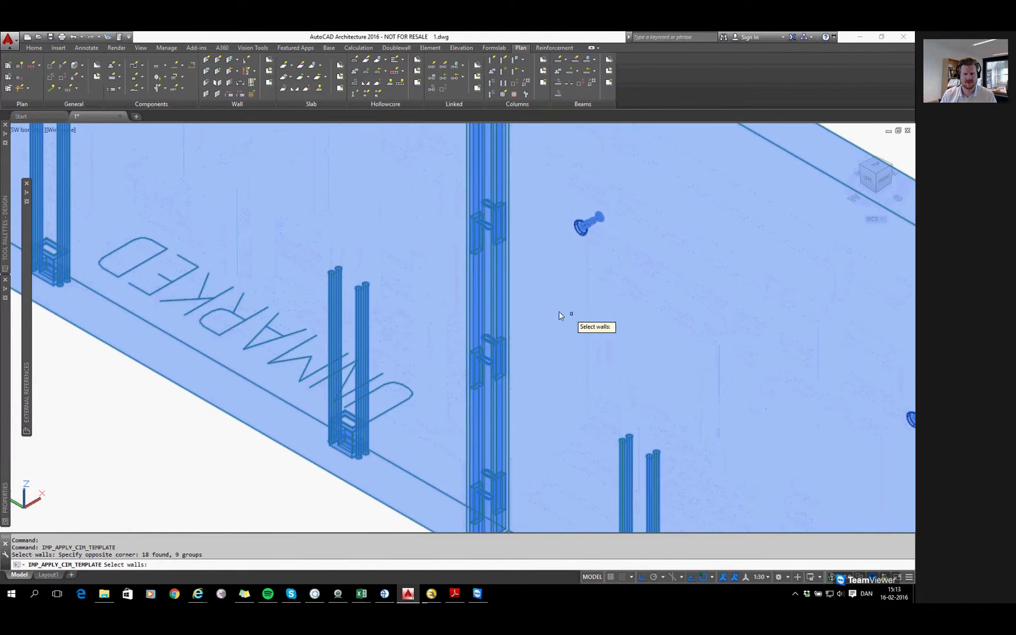
scroll(532, 353, up, 2)
key(Return)
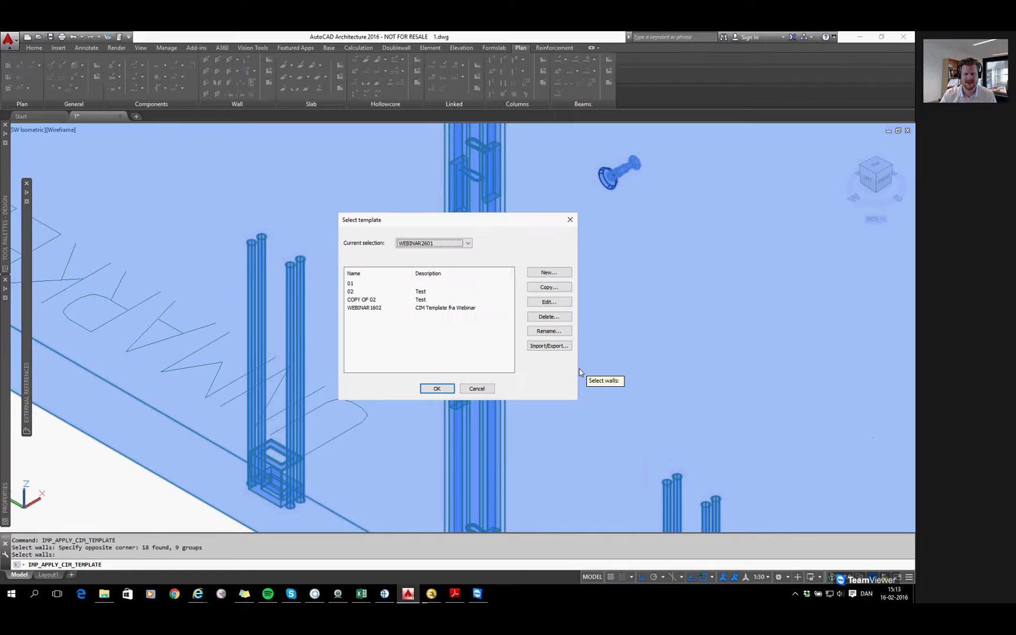
click(457, 315)
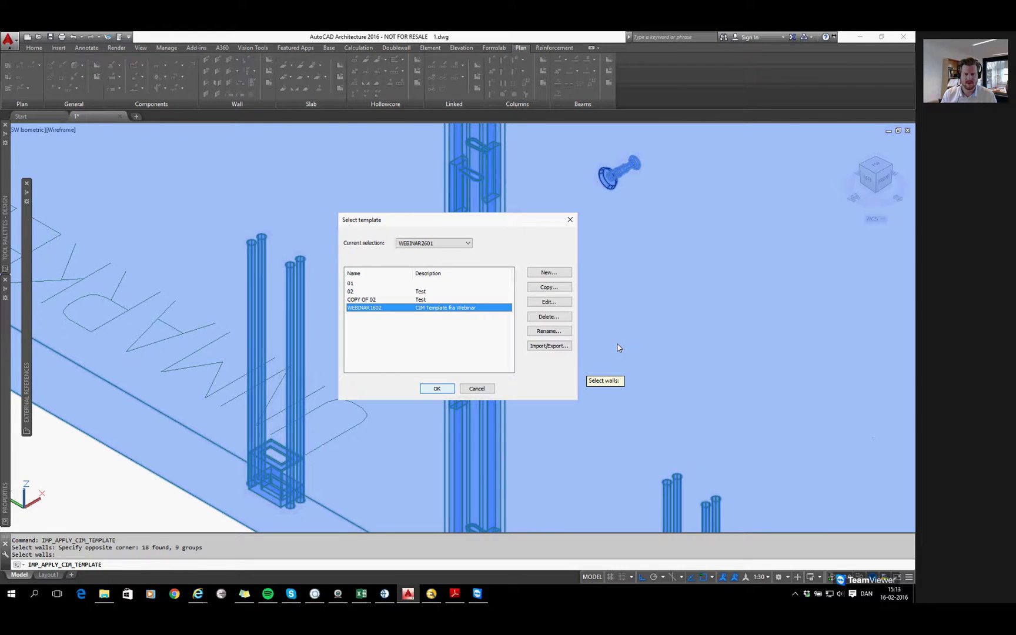
key(Return)
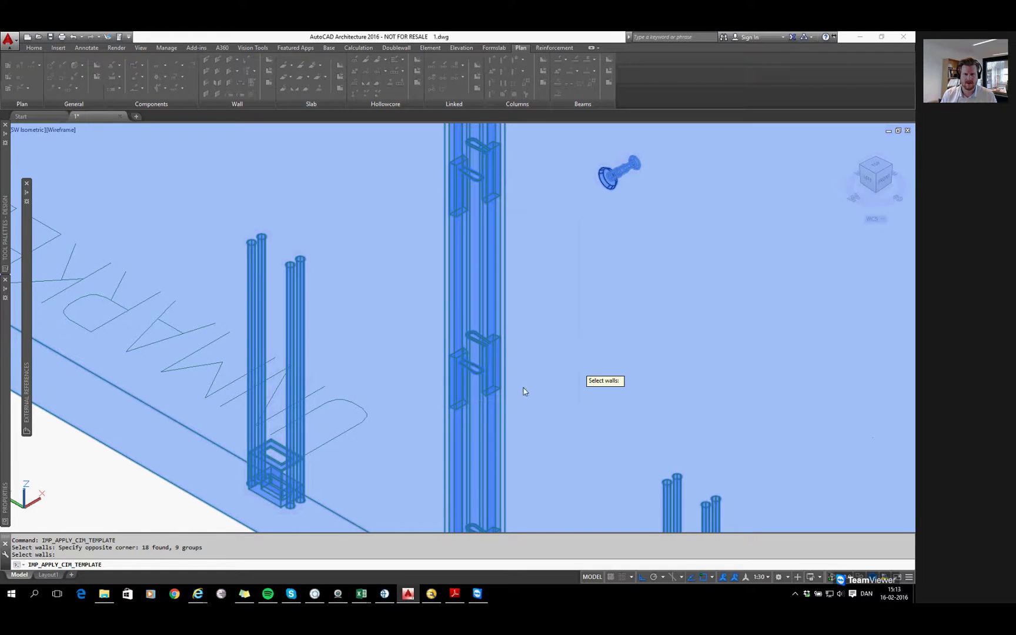
key(Return)
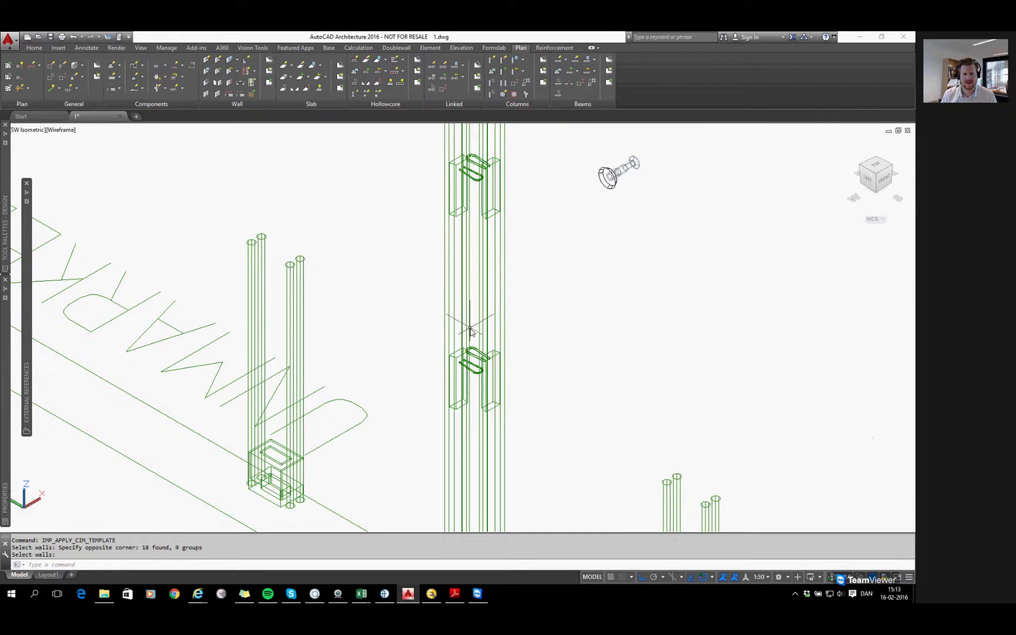
scroll(470, 330, down, 8)
scroll(530, 370, down, 3)
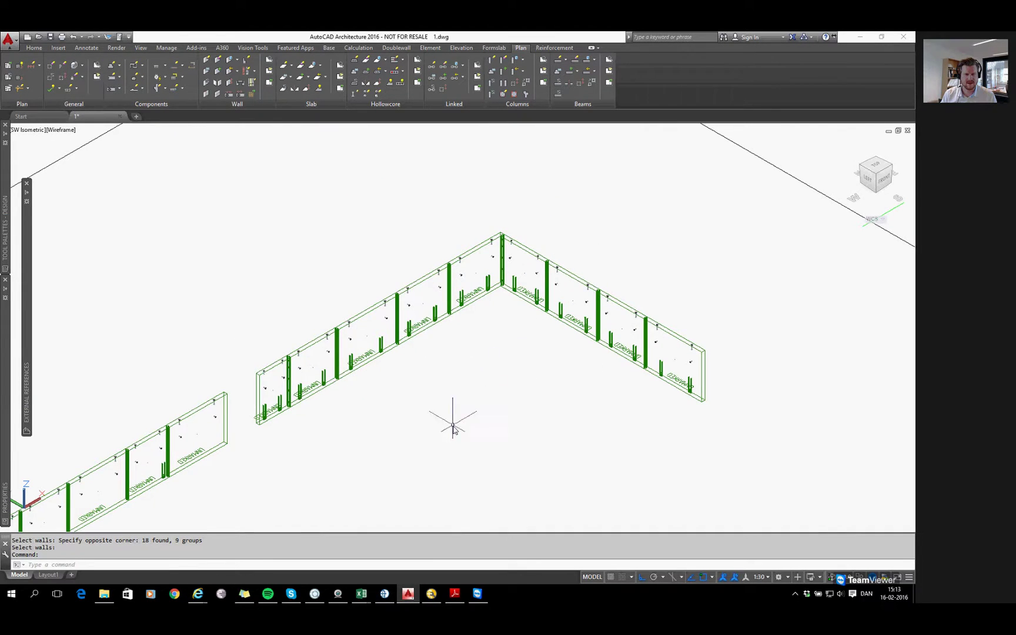
middle_drag(454, 415, 555, 370)
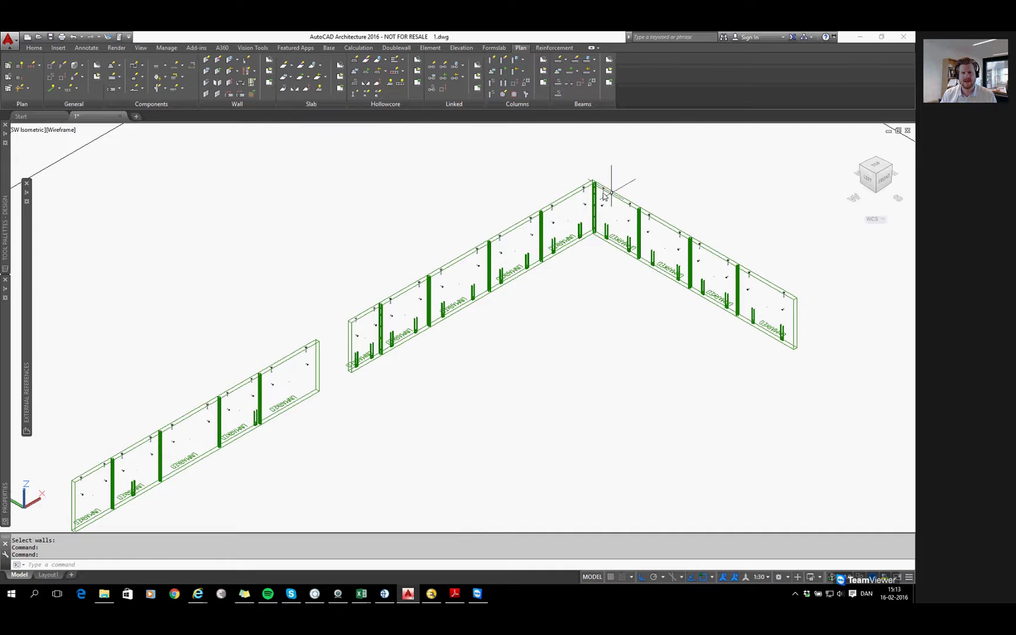
scroll(618, 226, up, 2)
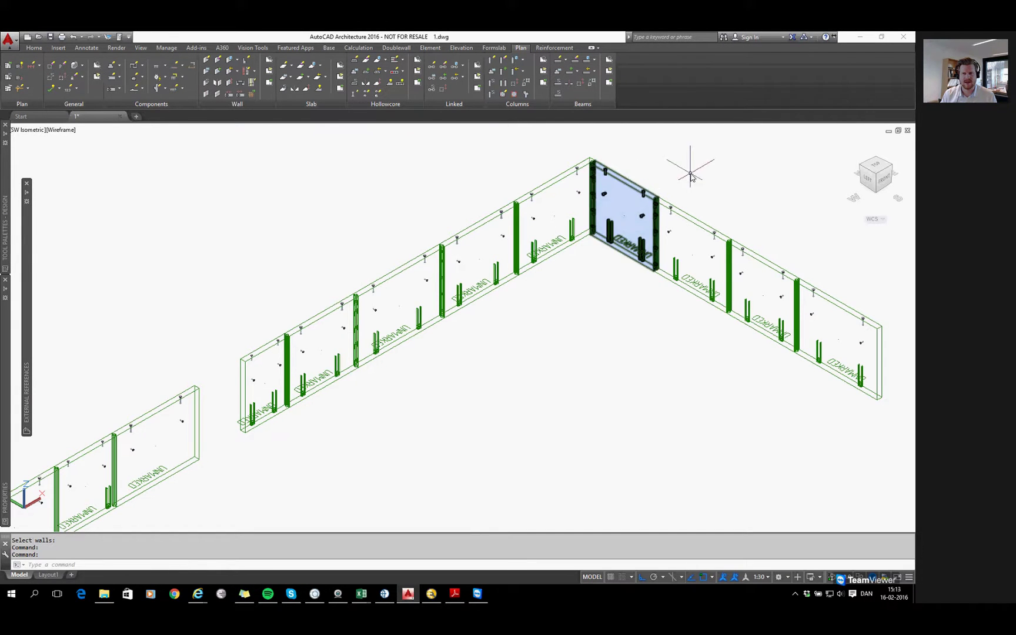
click(689, 161)
click(509, 259)
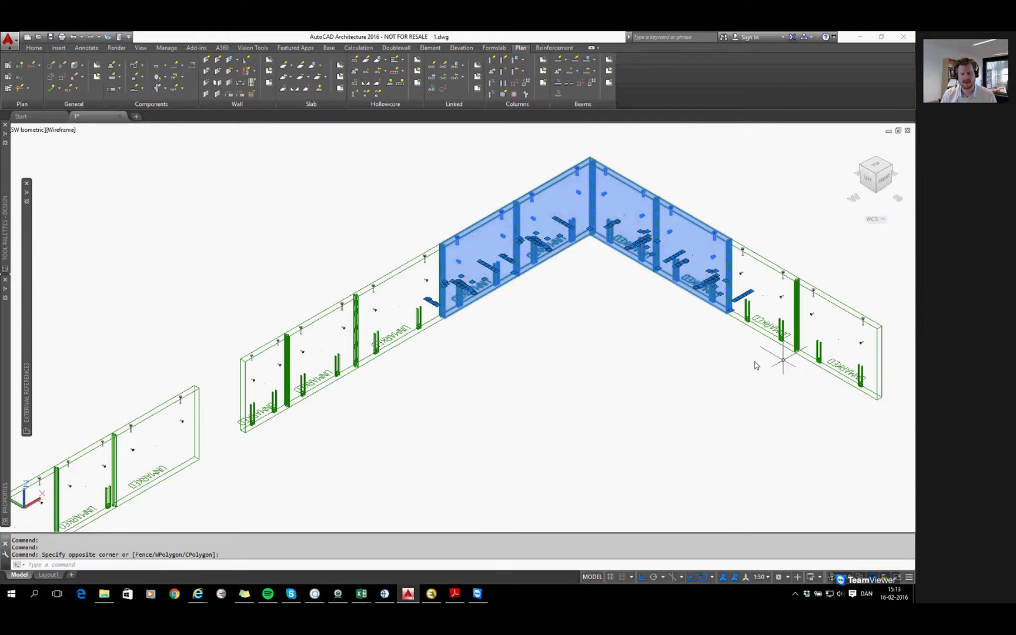
key(Escape)
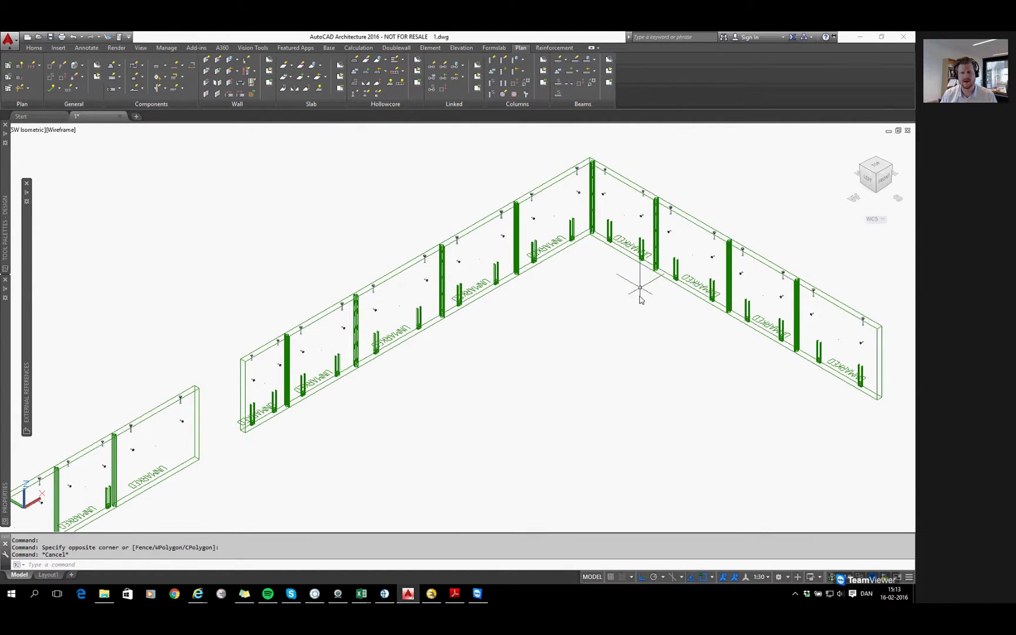
Assign top edge endcap VD20-2001 to the four wall elements nearest the corner, updating the placing of all lift and bracing anchors.
middle_drag(642, 288, 629, 312)
click(674, 190)
click(502, 272)
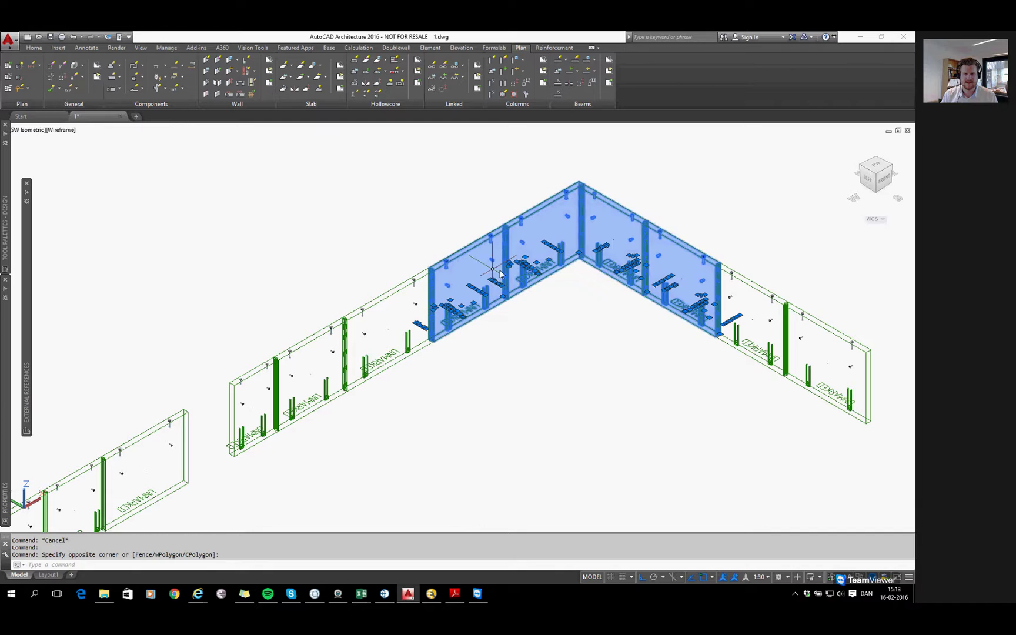
click(218, 60)
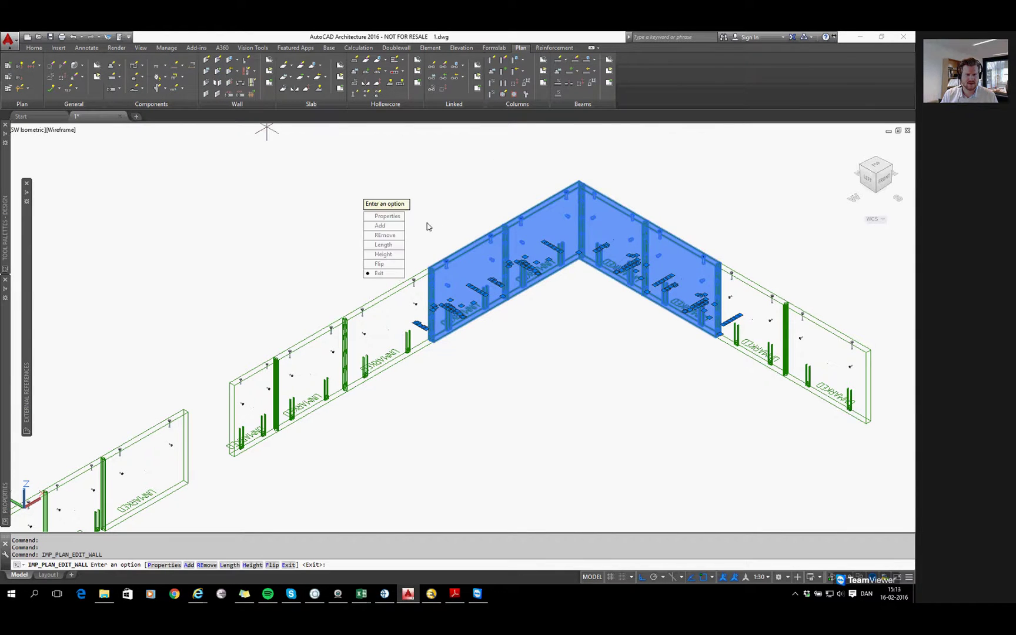
click(395, 215)
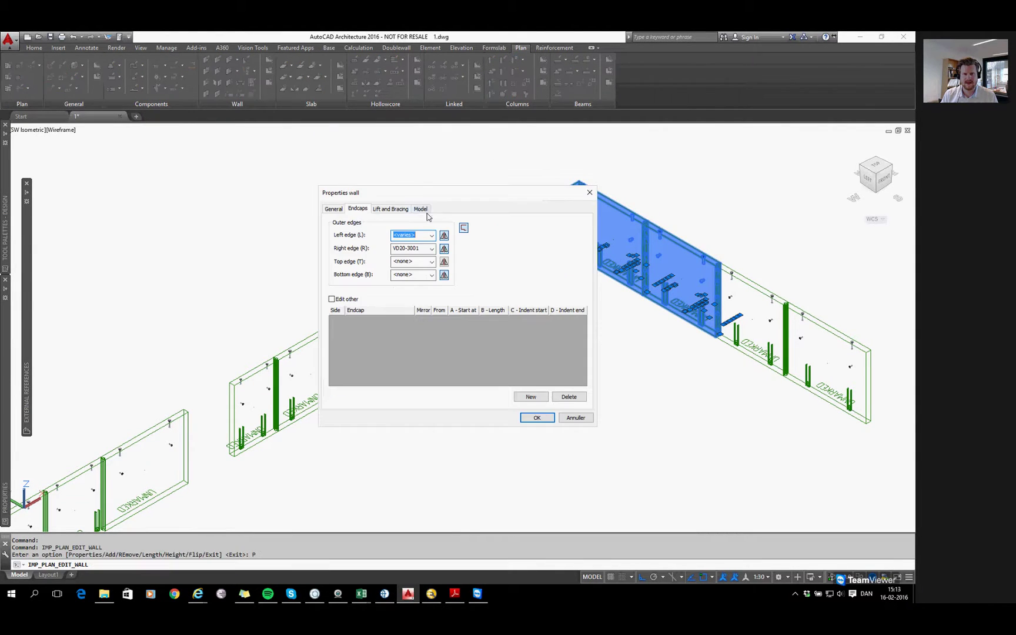
click(431, 263)
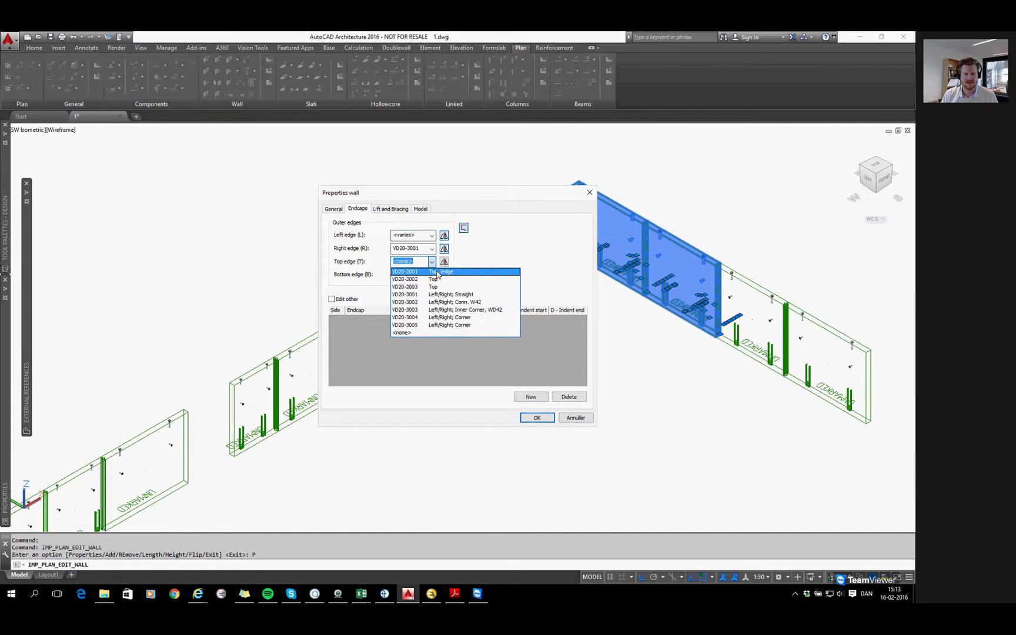
click(450, 273)
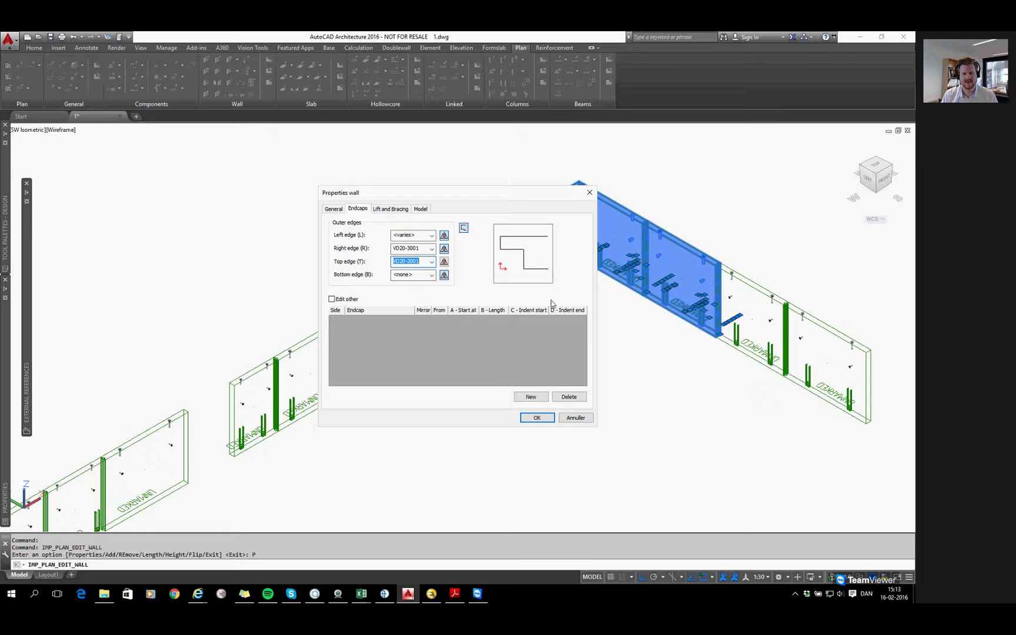
click(536, 417)
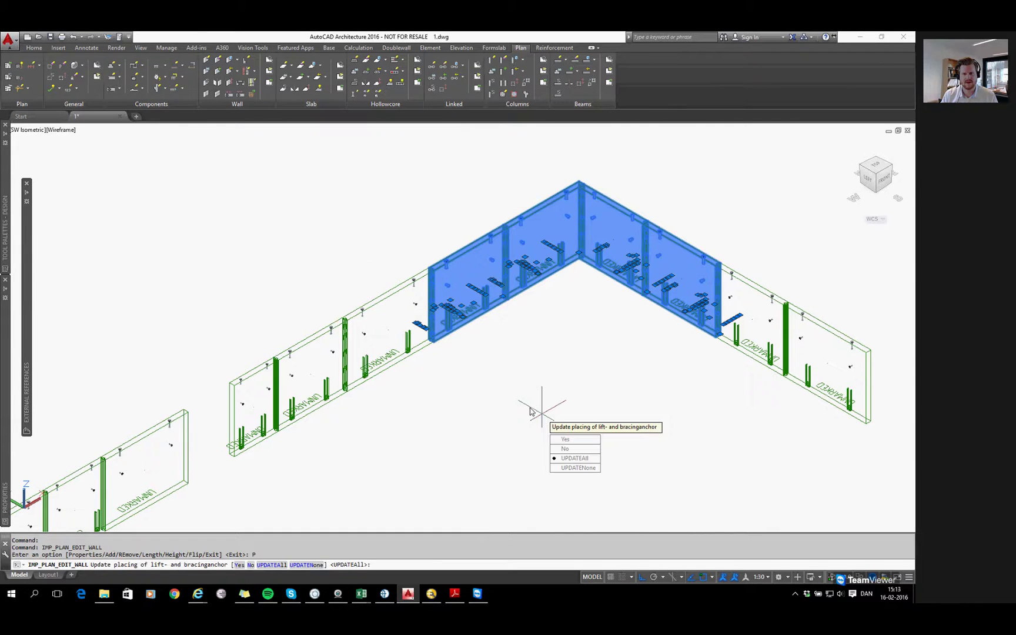
key(Return)
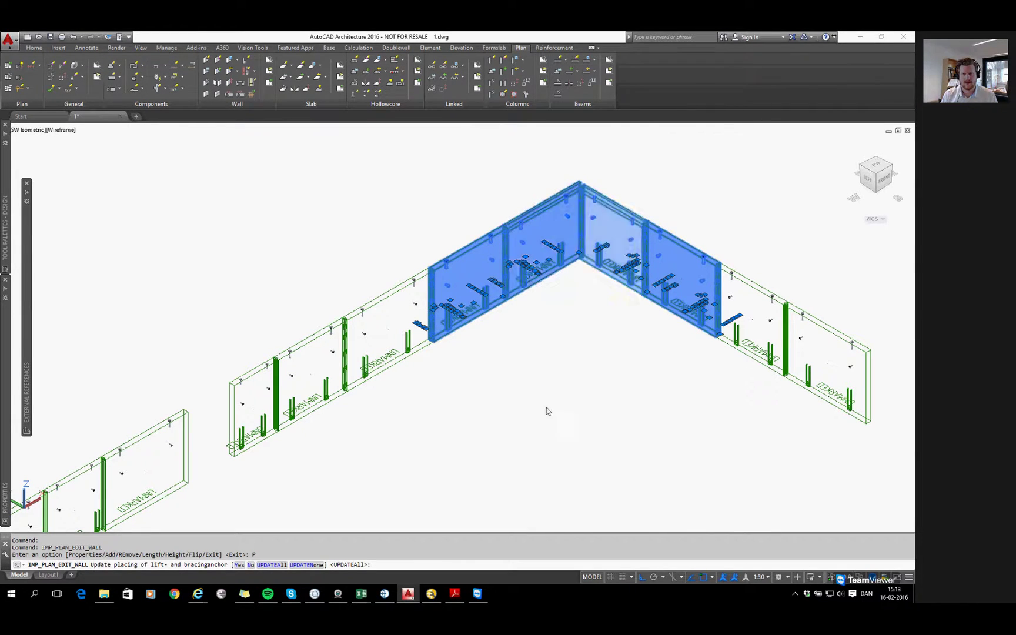
click(604, 397)
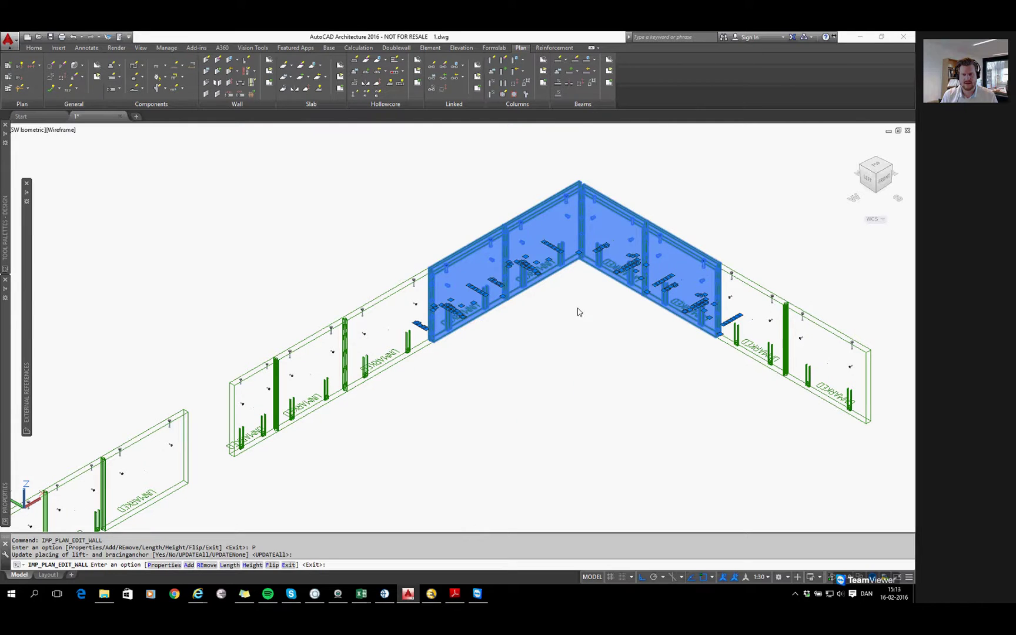
Inspect the top edge profile where the elements with the new endcap meet the neighbouring wall element.
scroll(451, 252, up, 2)
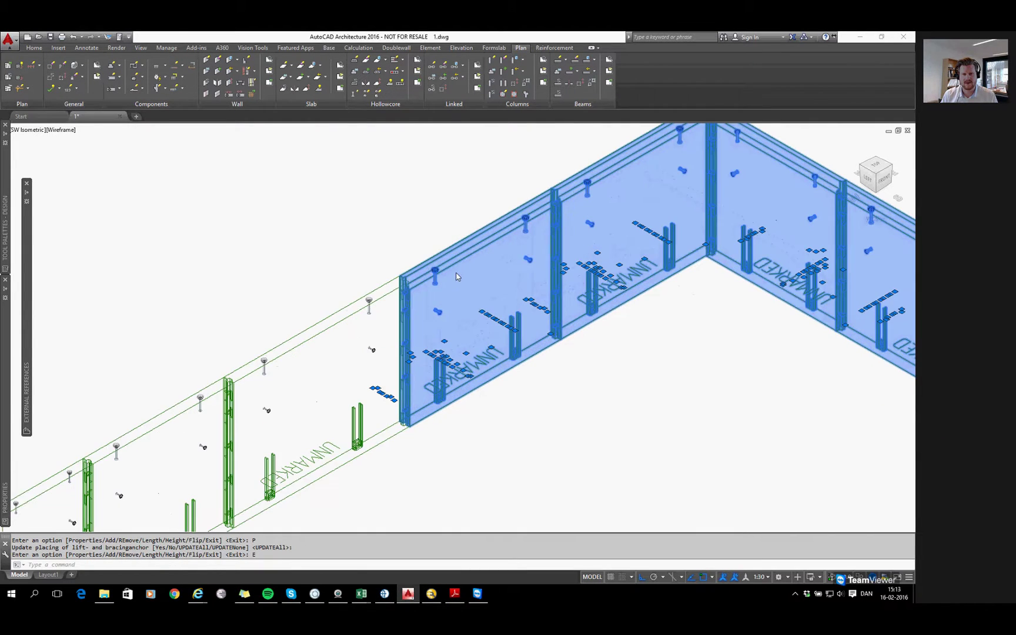
scroll(422, 318, up, 2)
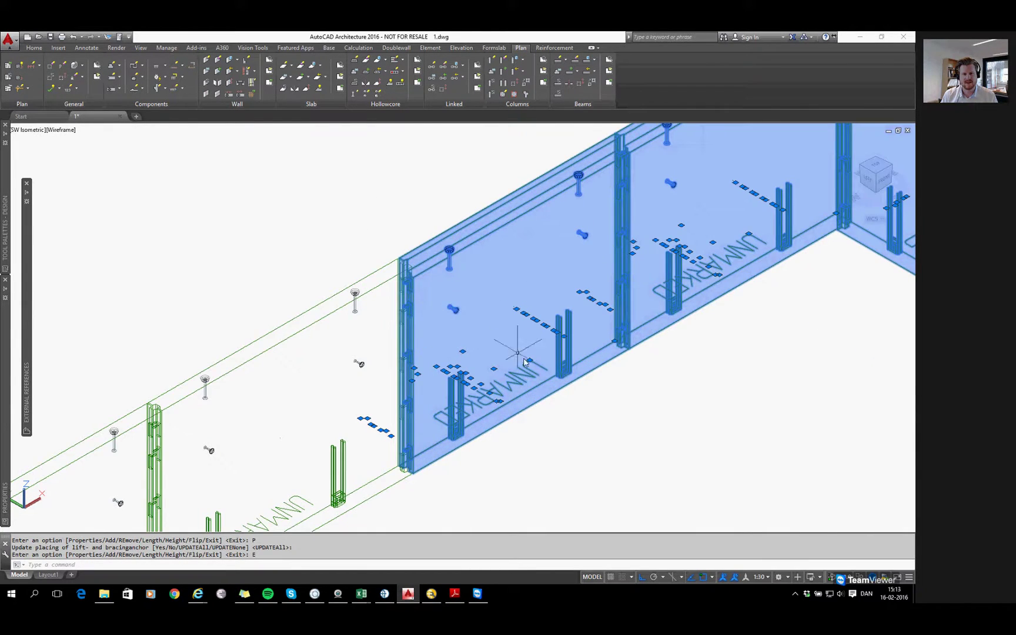
key(Escape)
key(Escape)
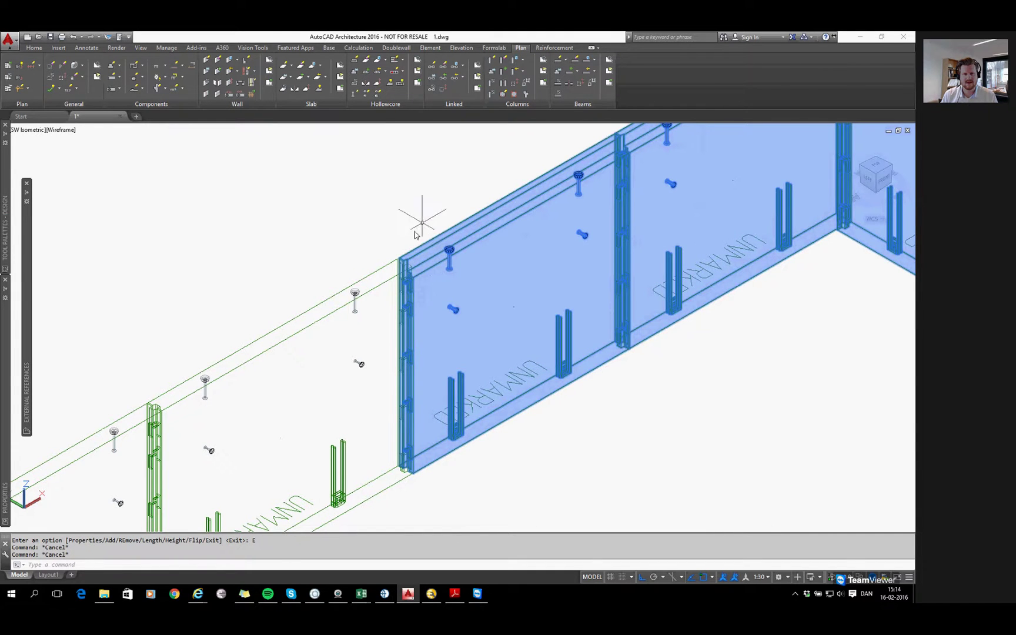
scroll(418, 223, up, 3)
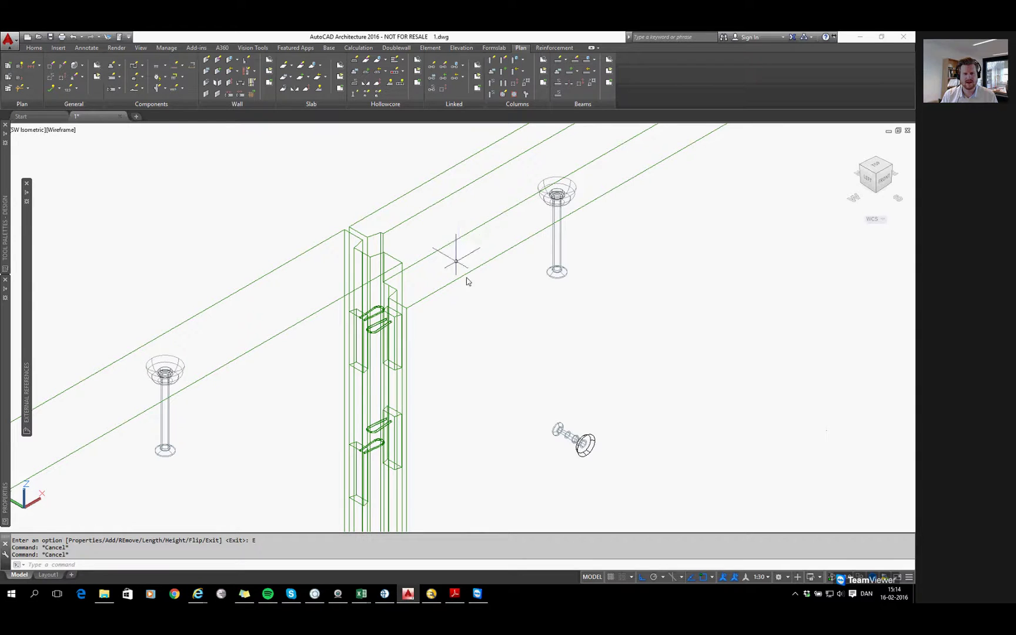
scroll(480, 294, down, 6)
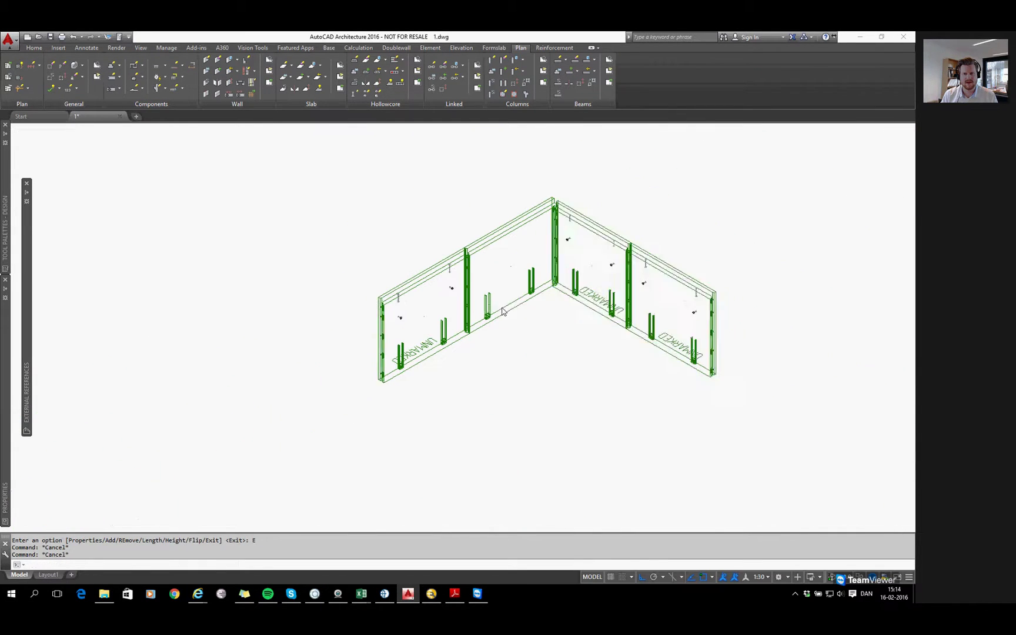
scroll(530, 306, up, 2)
key(Escape)
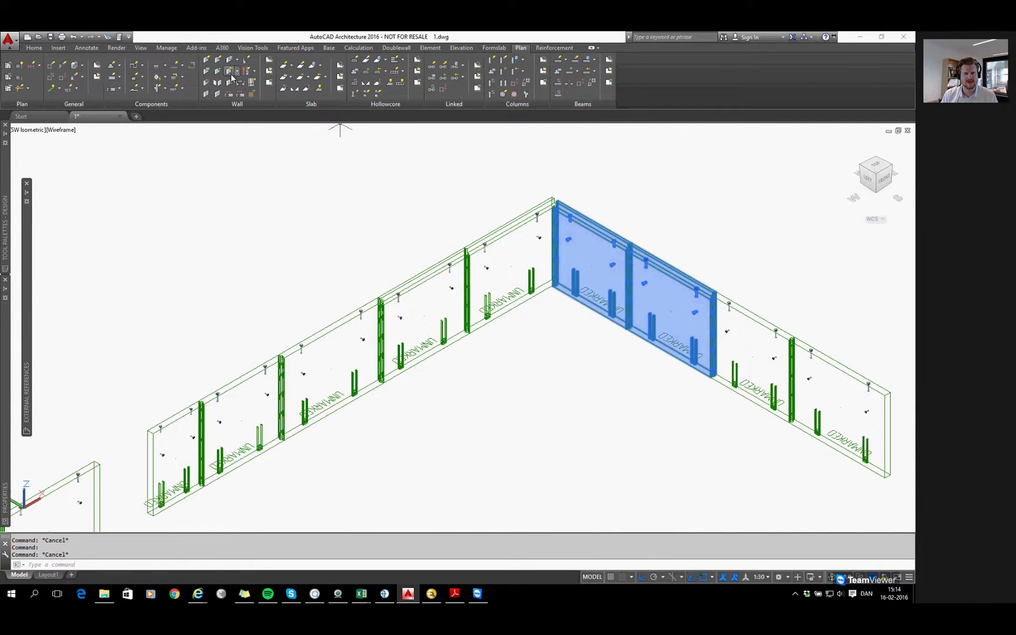
Apply cast-in material template WEBINAR1602 to the four wall elements nearest the corner.
click(184, 77)
click(668, 191)
click(452, 306)
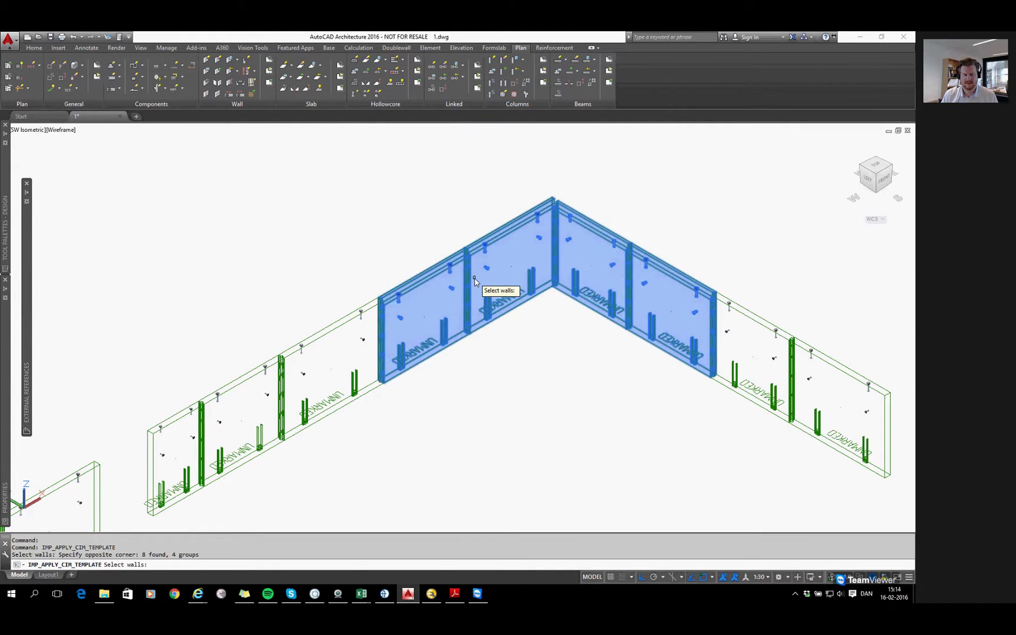
key(Return)
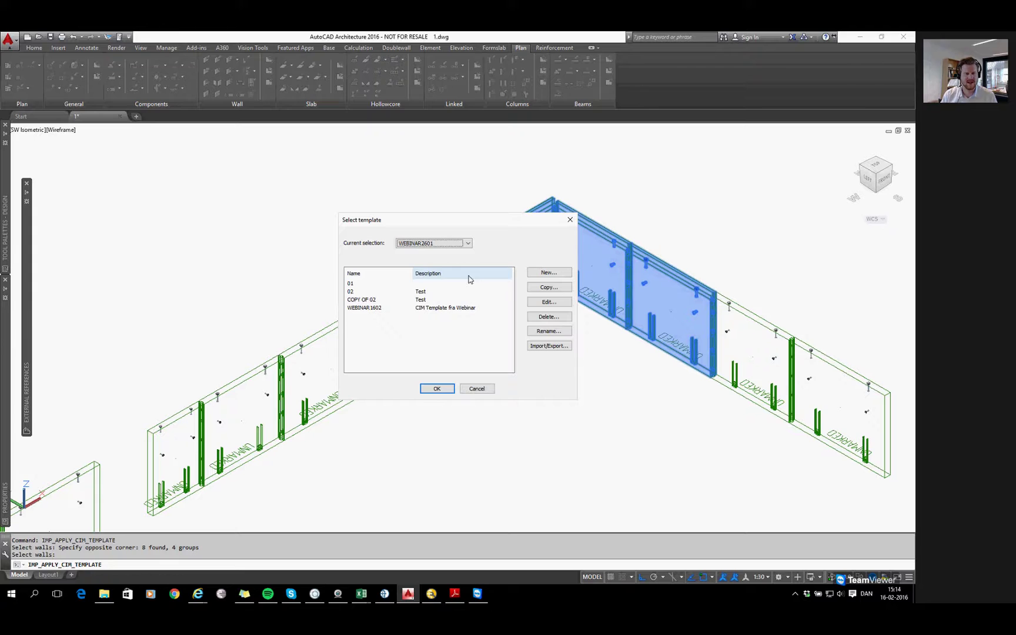
click(453, 309)
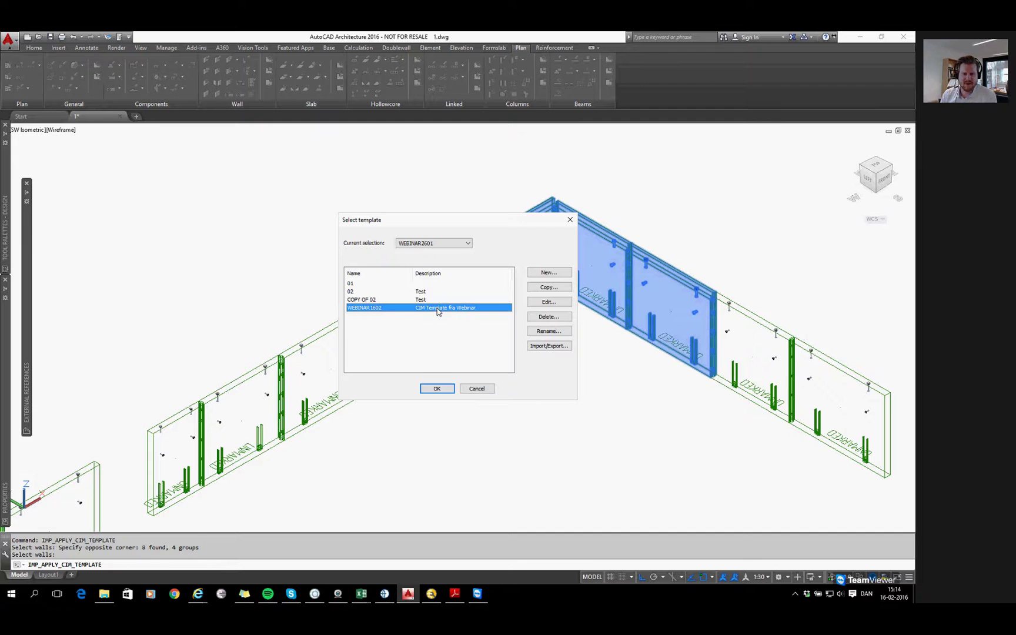
click(445, 389)
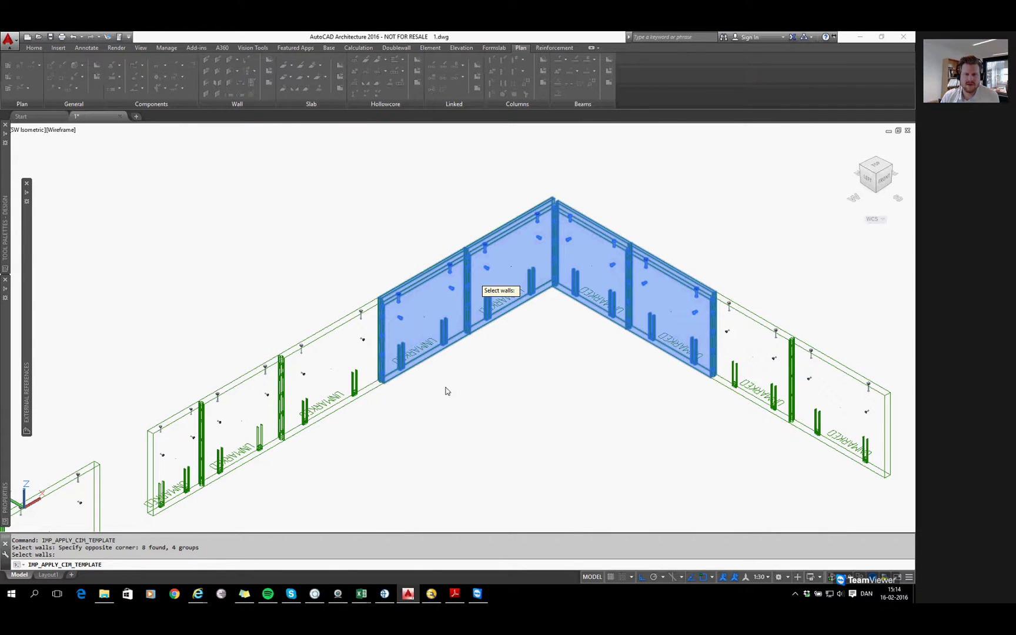
key(Return)
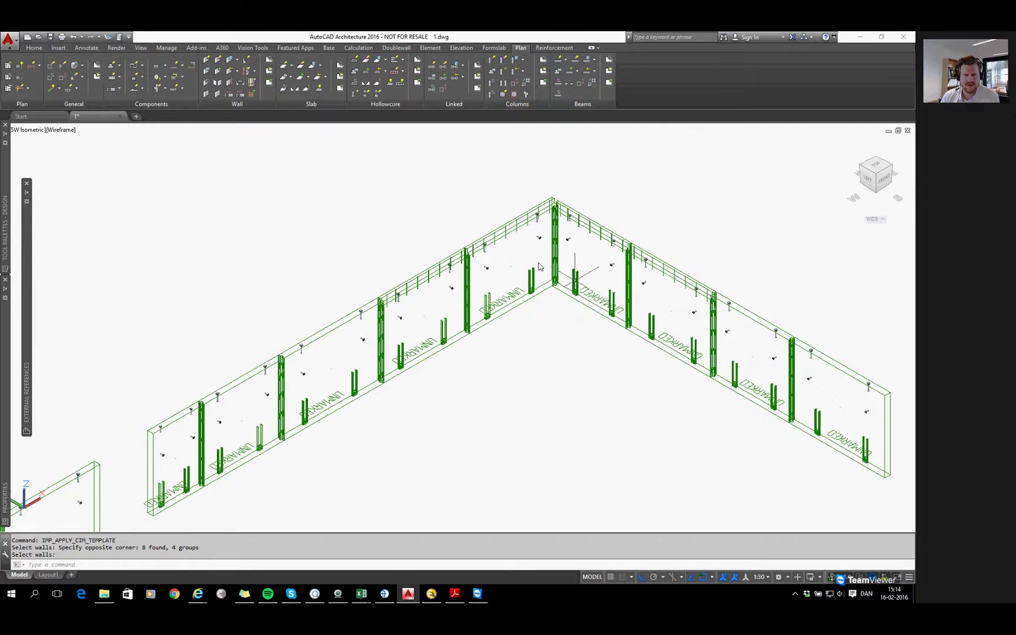
Examine the cast-in material along the top edges of the four corner elements and compare it with the other elements.
scroll(420, 310, up, 3)
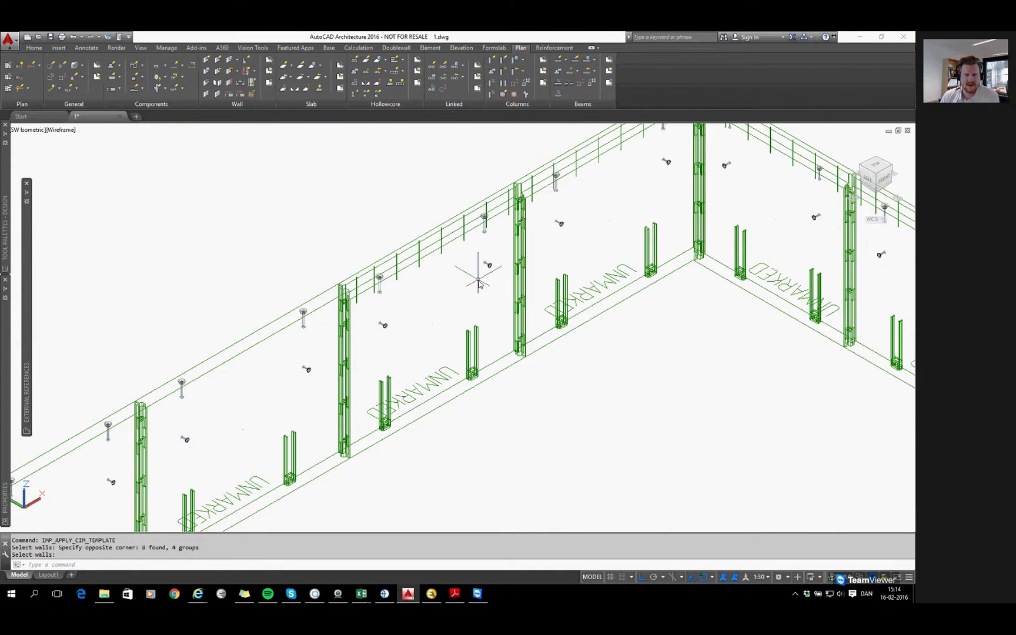
scroll(513, 400, down, 3)
scroll(518, 397, down, 3)
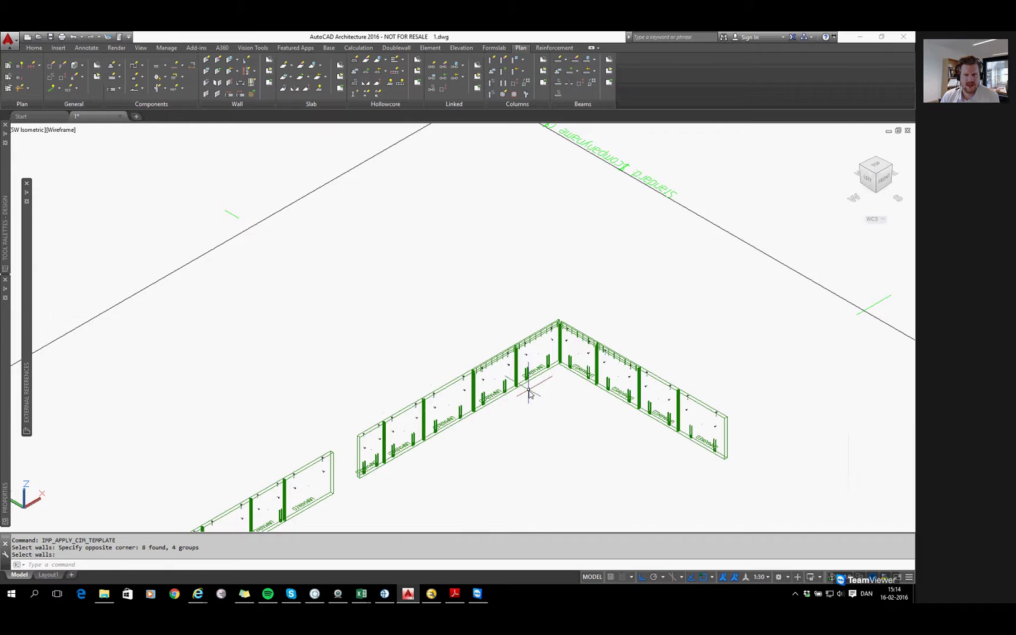
scroll(528, 389, up, 1)
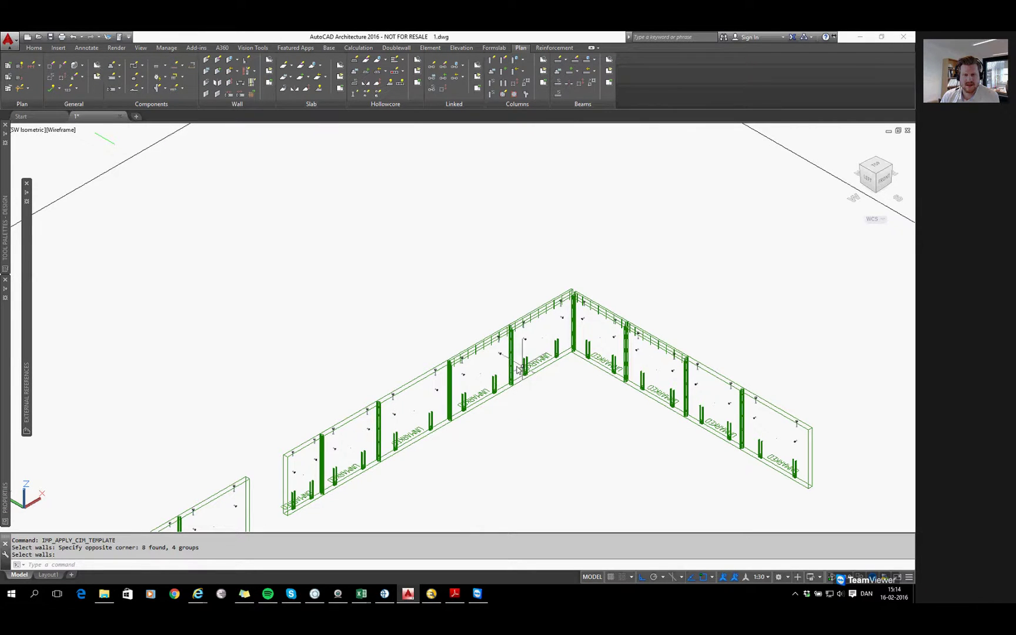
scroll(492, 348, up, 2)
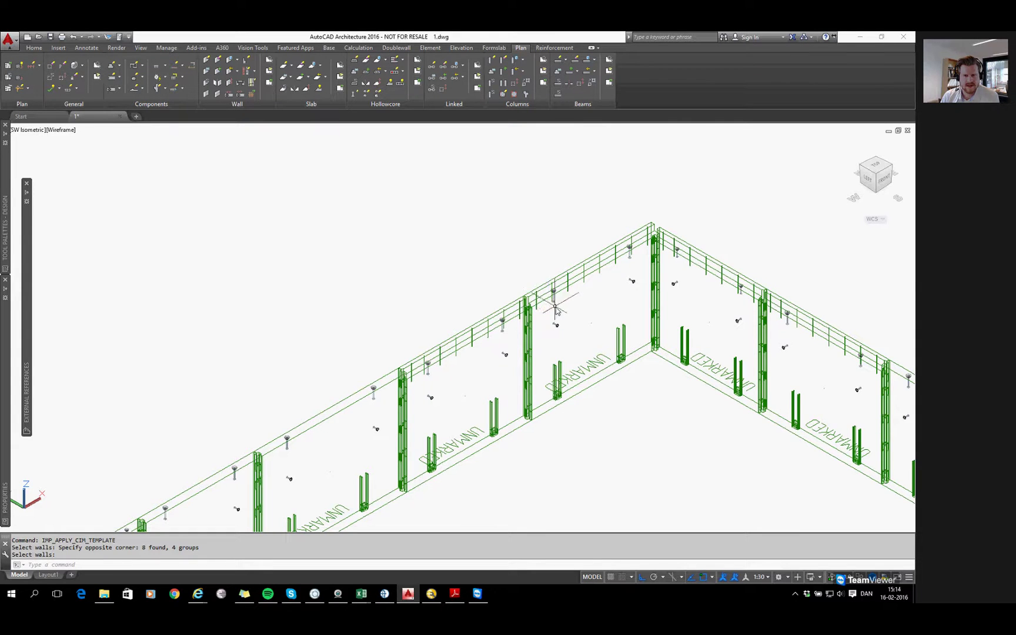
scroll(647, 200, down, 1)
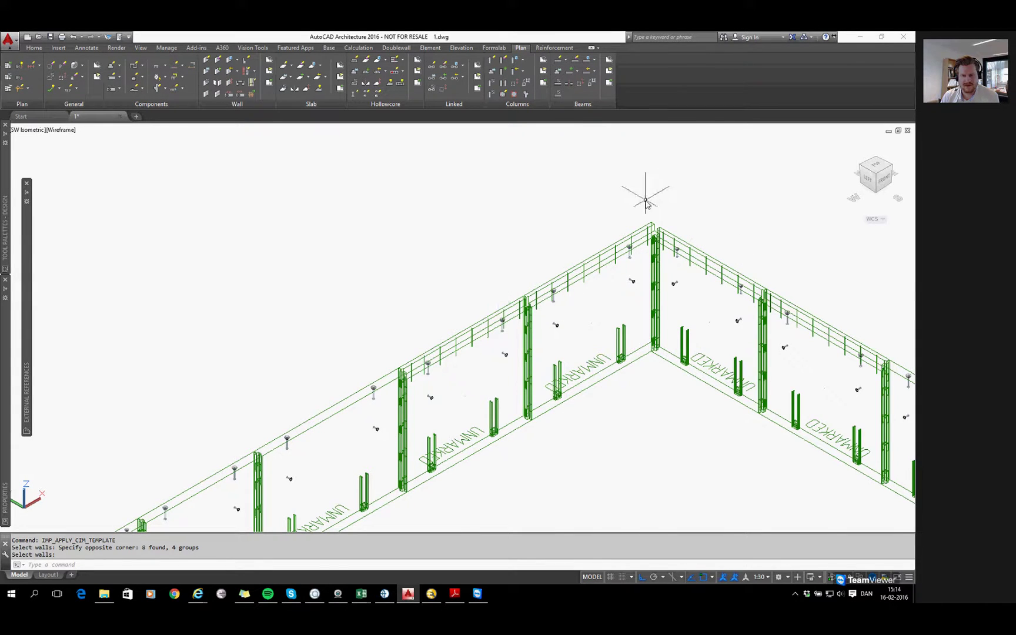
scroll(642, 199, down, 3)
middle_drag(658, 363, 636, 323)
key(Return)
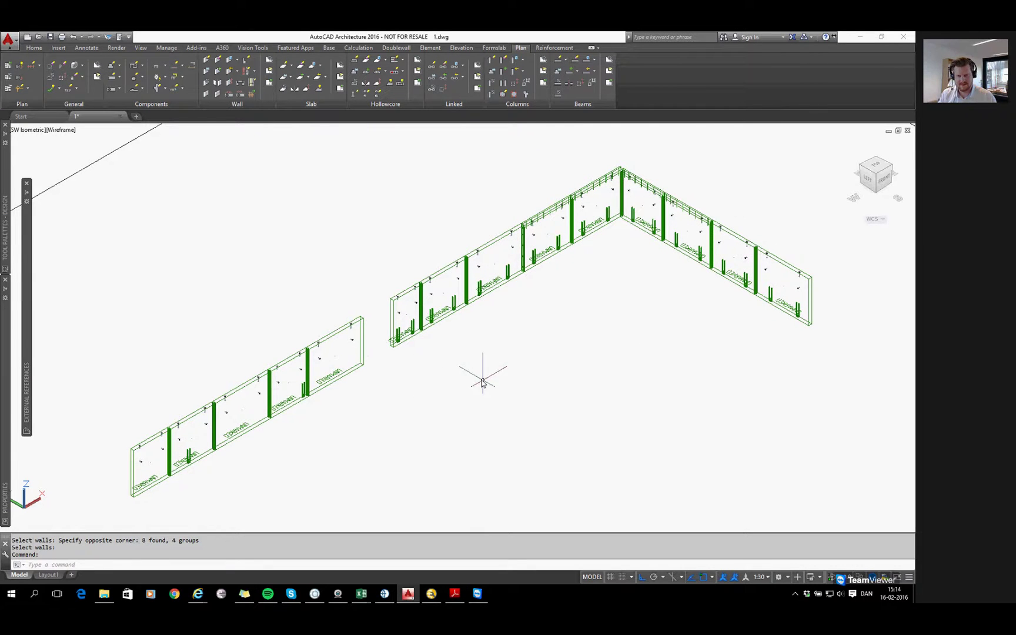
Apply cast-in material template WEBINAR1602 to the two elements in the middle of the longer wall leg, without top endcaps.
click(184, 81)
drag(472, 210, 463, 252)
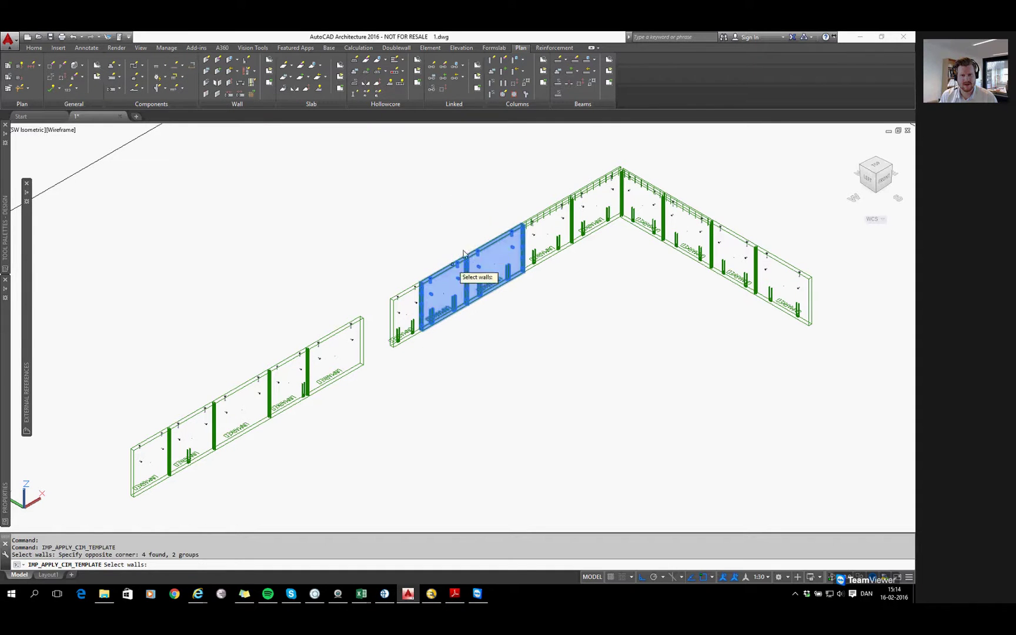
key(Return)
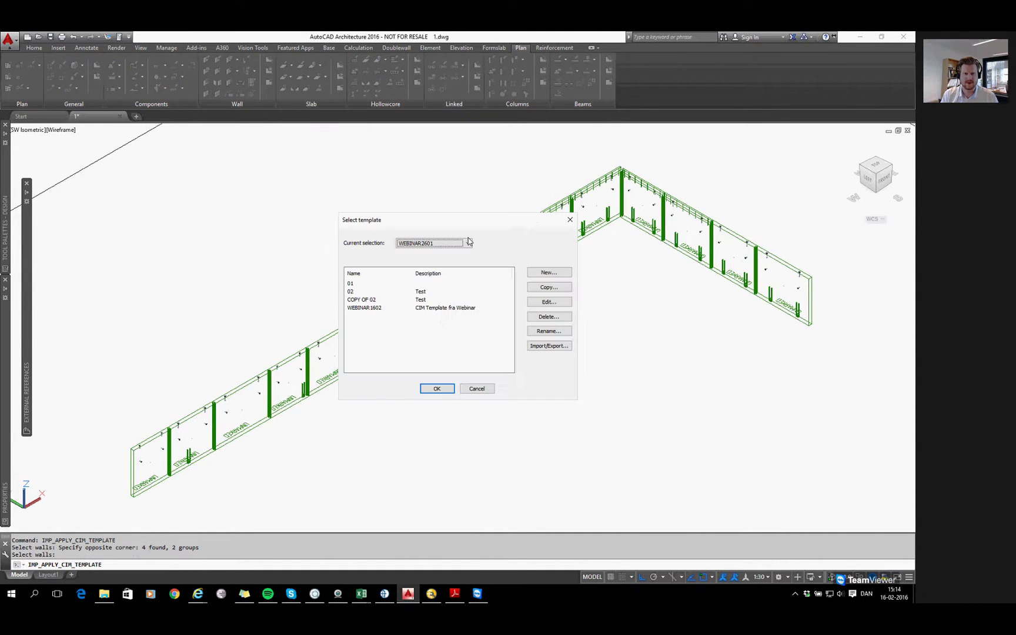
click(436, 308)
click(437, 388)
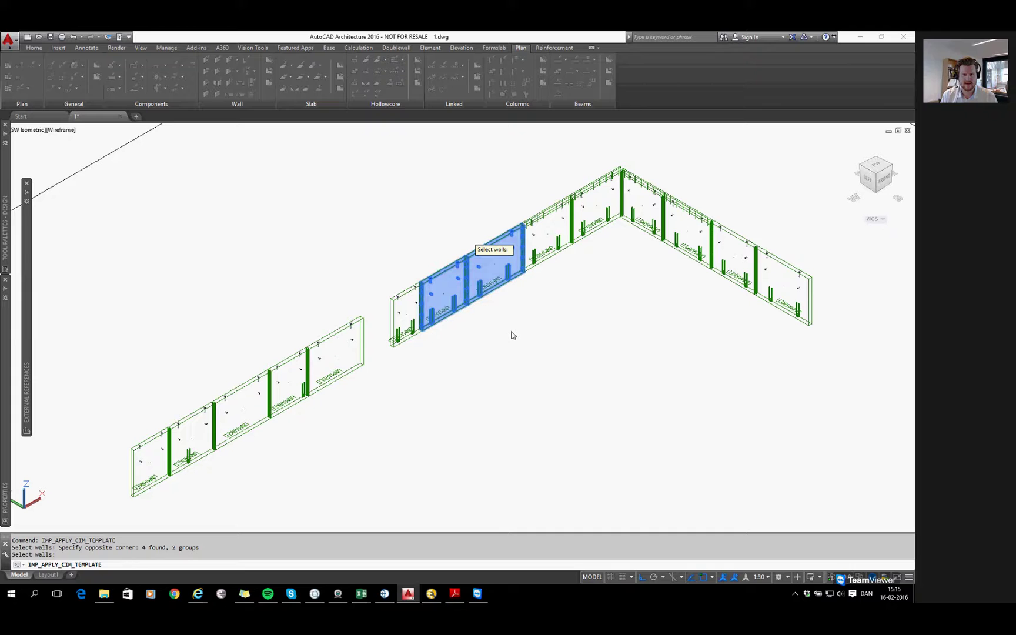
Give the wall element on the corner side of the opening endcap VD20-3001 on its right edge and update its lift and bracing anchor placing.
scroll(370, 347, up, 3)
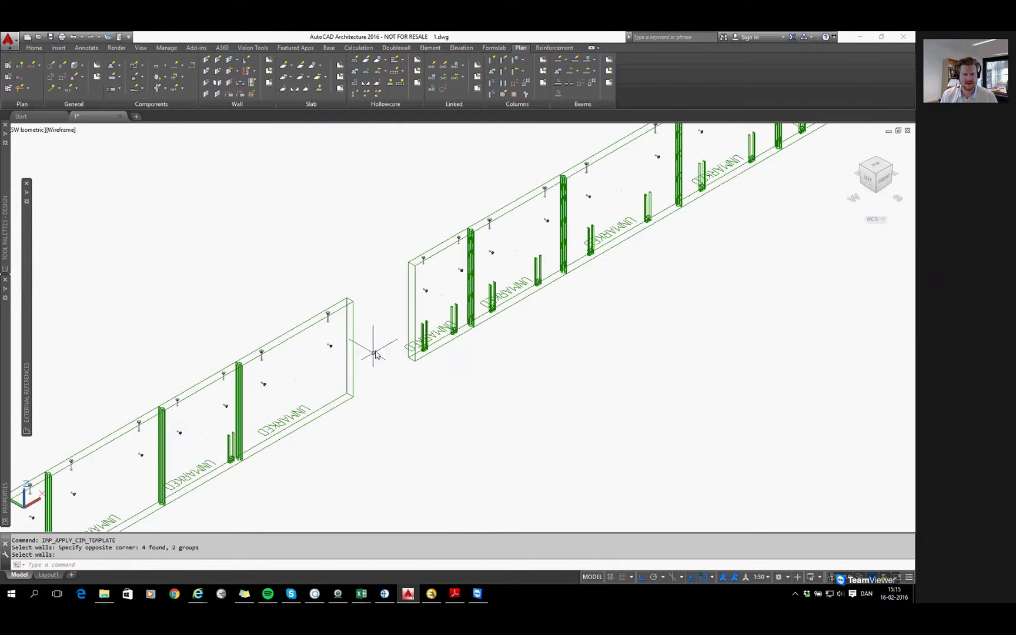
scroll(502, 302, up, 2)
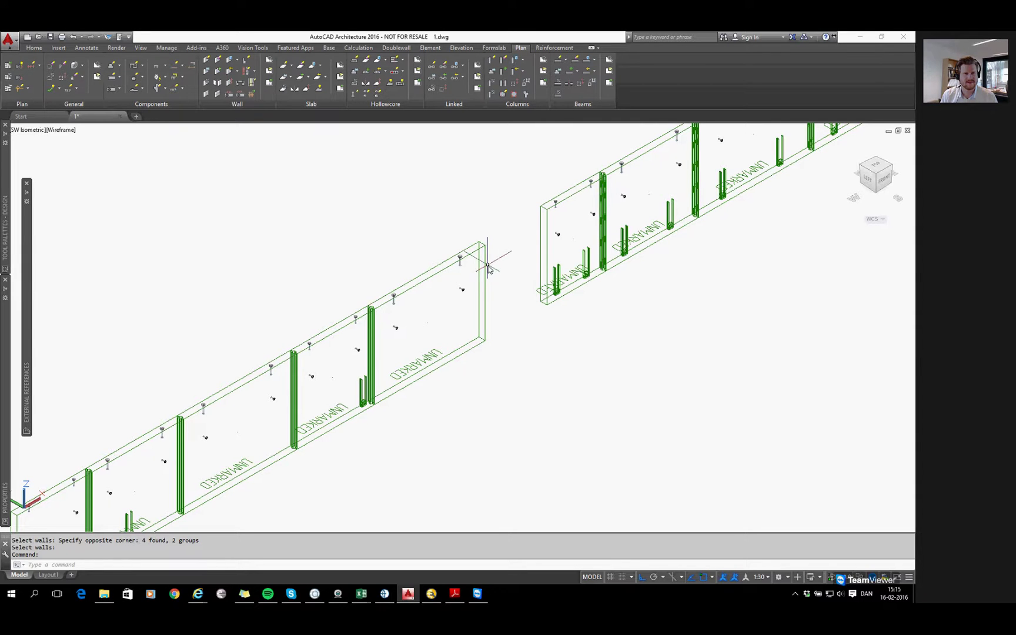
middle_drag(515, 241, 446, 279)
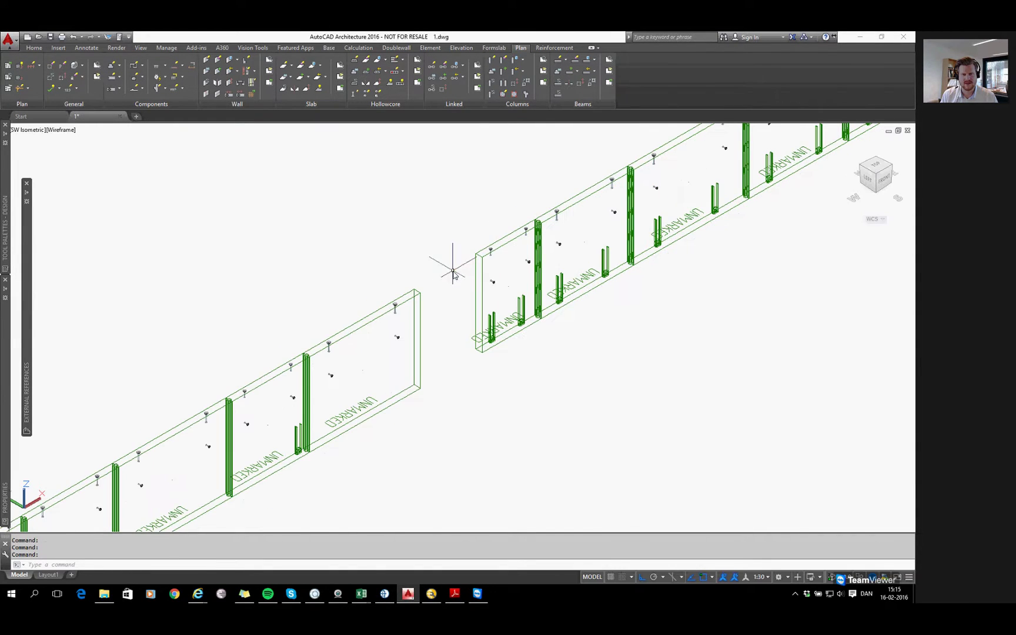
click(219, 61)
click(483, 254)
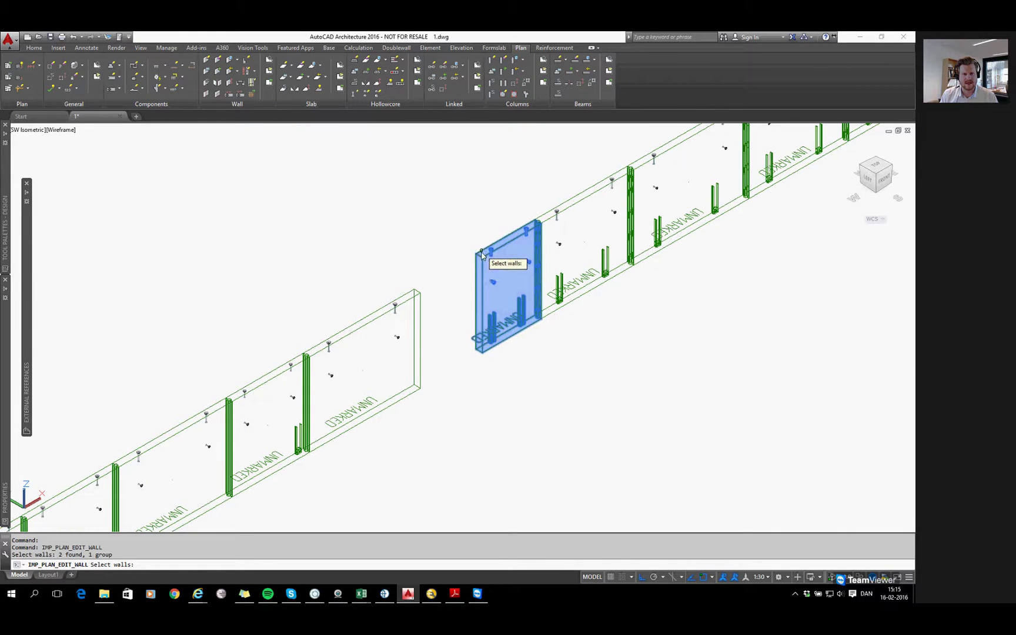
key(Return)
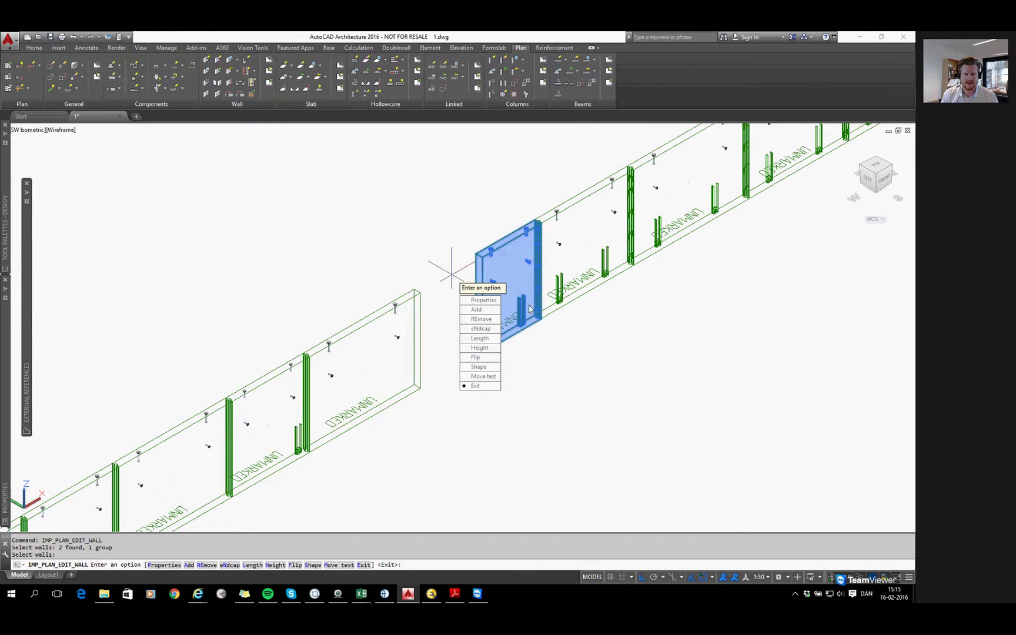
click(483, 300)
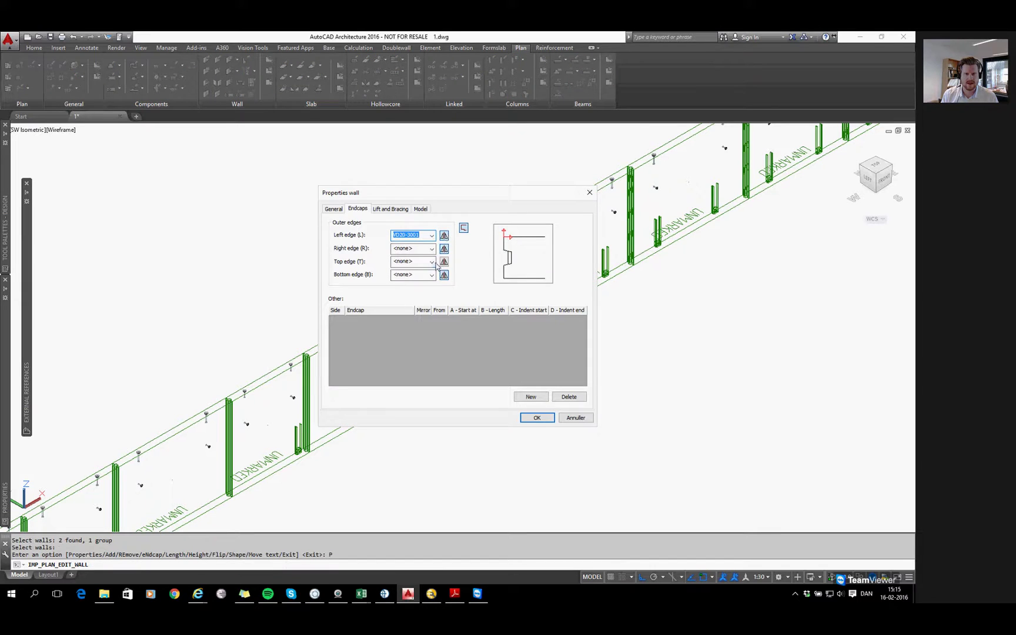
drag(478, 201, 669, 194)
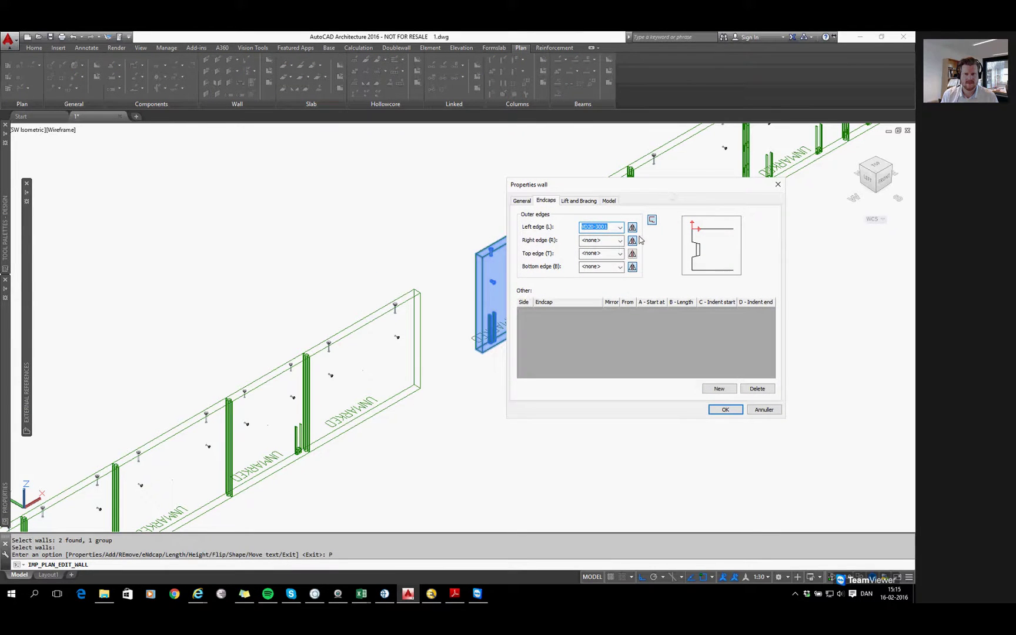
click(612, 276)
click(726, 412)
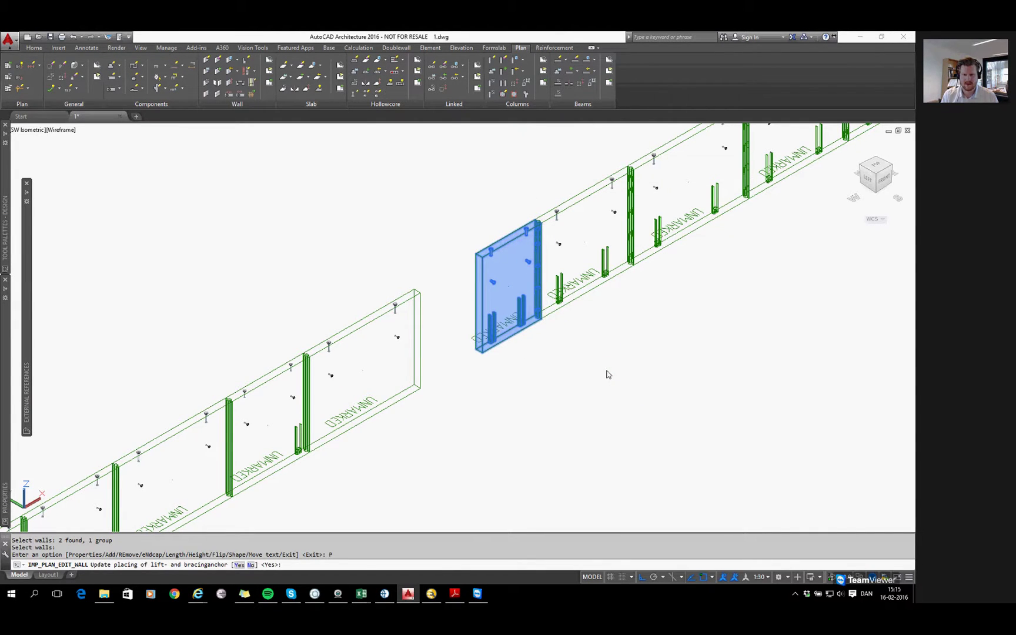
key(Return)
click(635, 481)
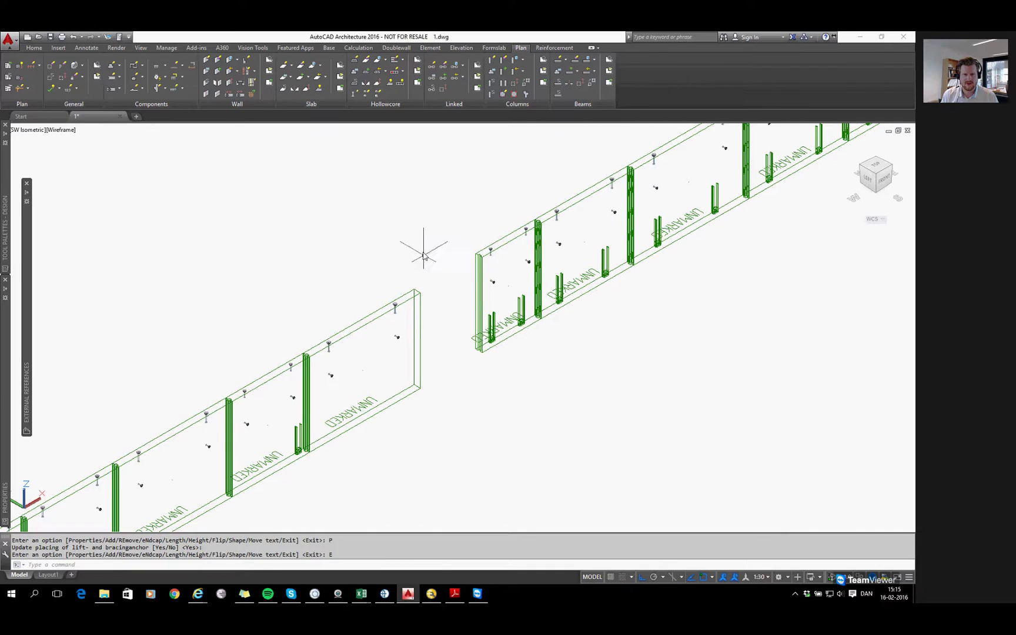
Set the left edge endcap to VD20-3001 on the wall element across the opening and update its lift and bracing anchor placing.
click(363, 250)
click(226, 71)
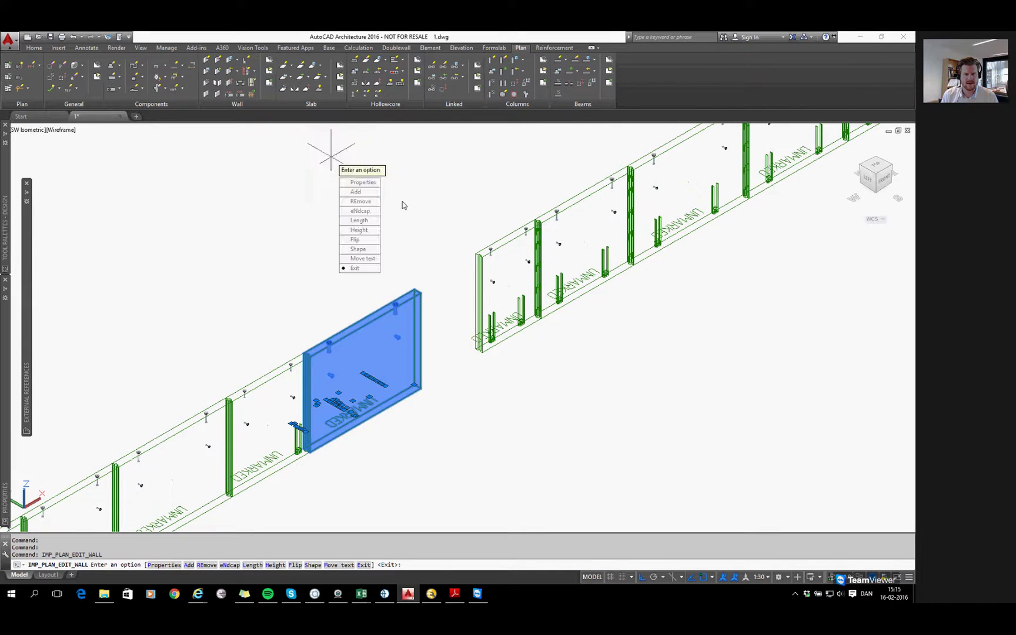
click(358, 184)
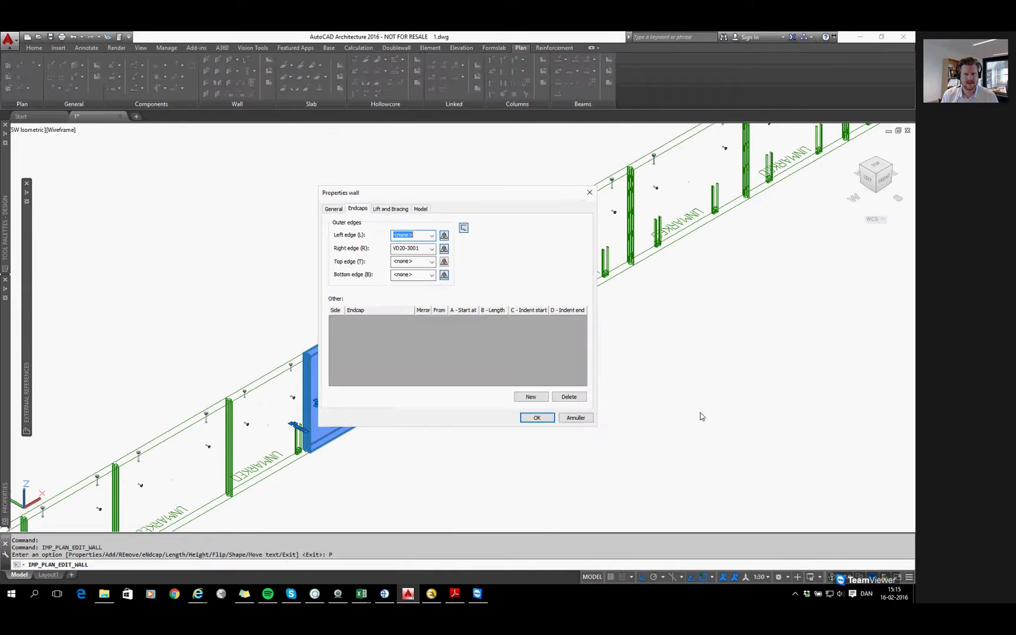
click(431, 236)
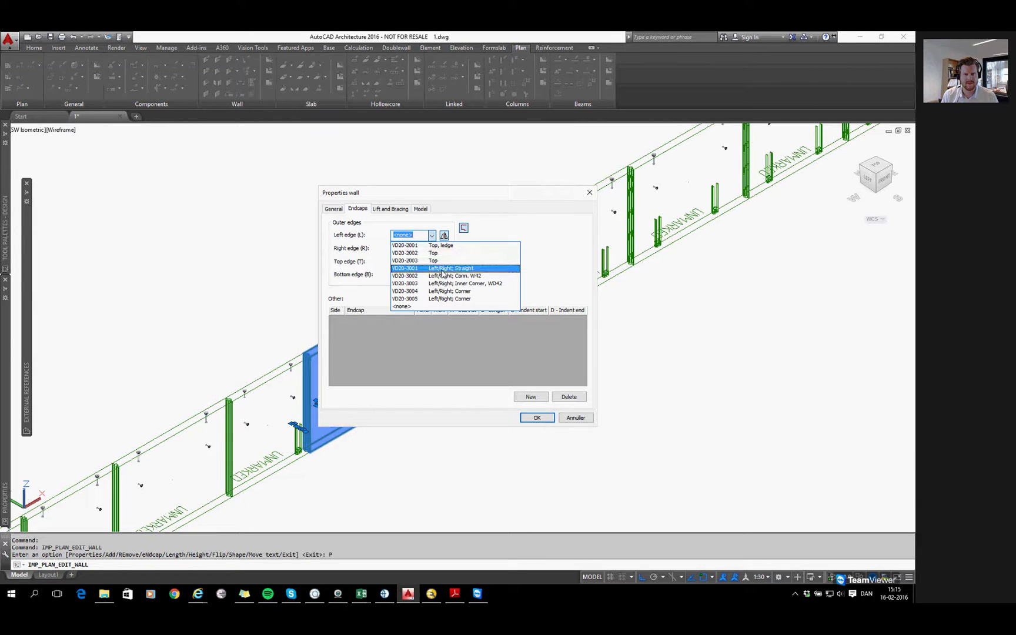
key(Escape)
key(Down)
click(537, 417)
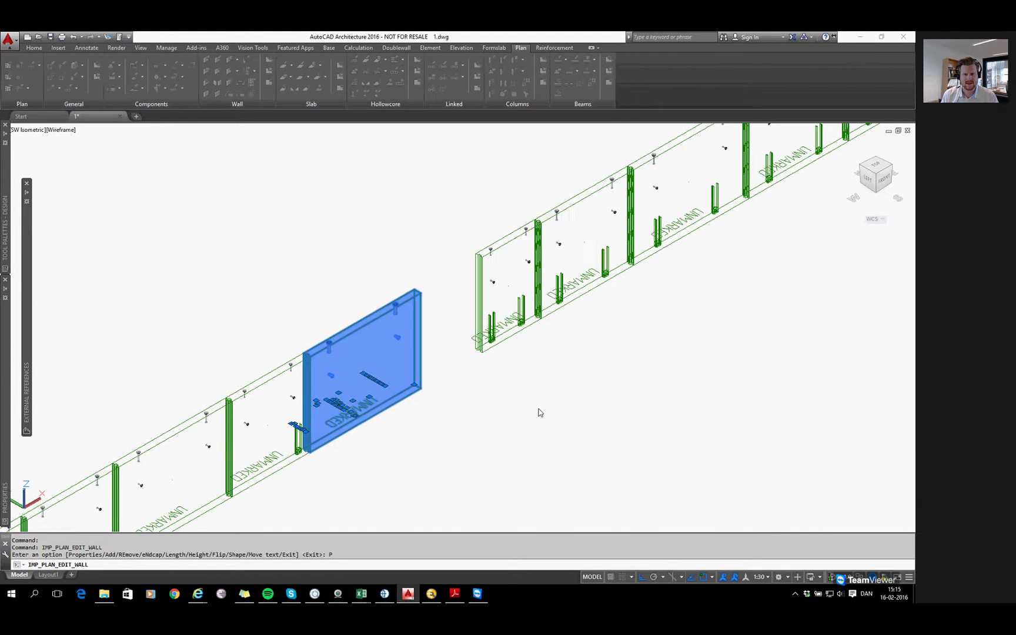
click(558, 435)
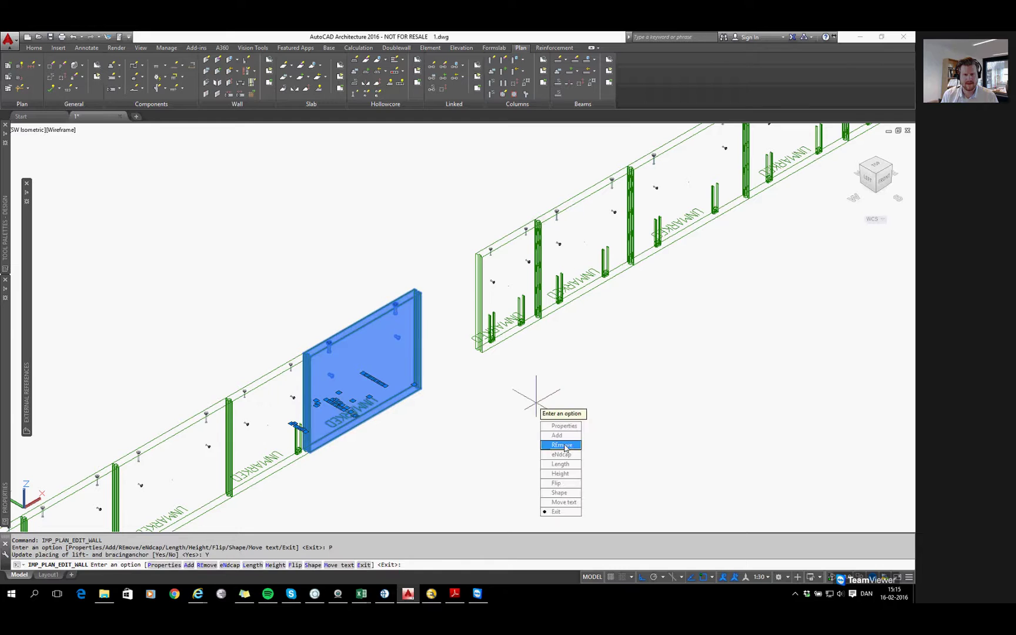
text(E)
key(Return)
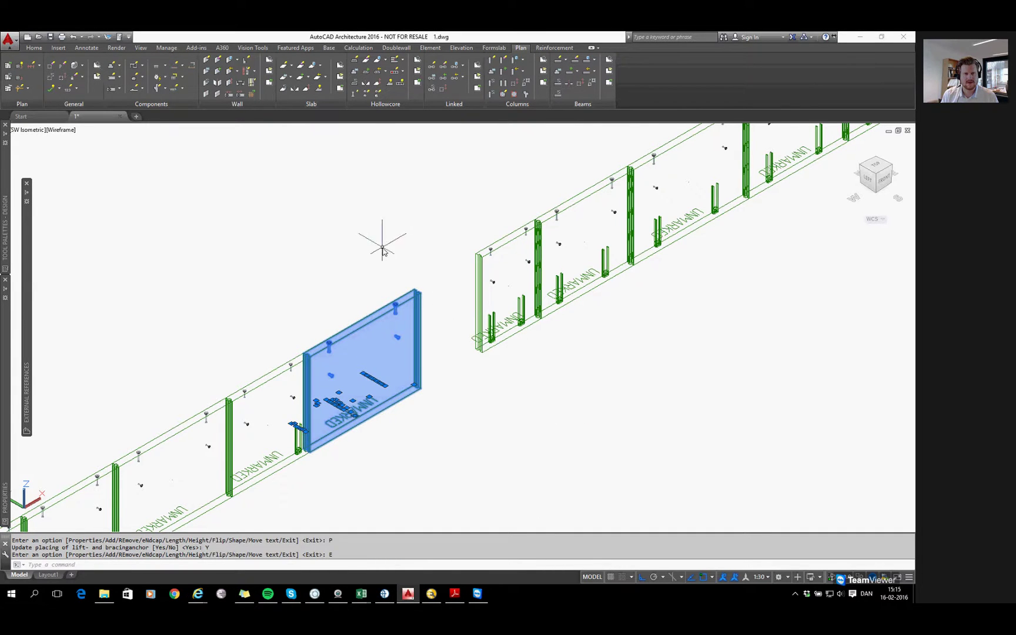
scroll(396, 234, up, 2)
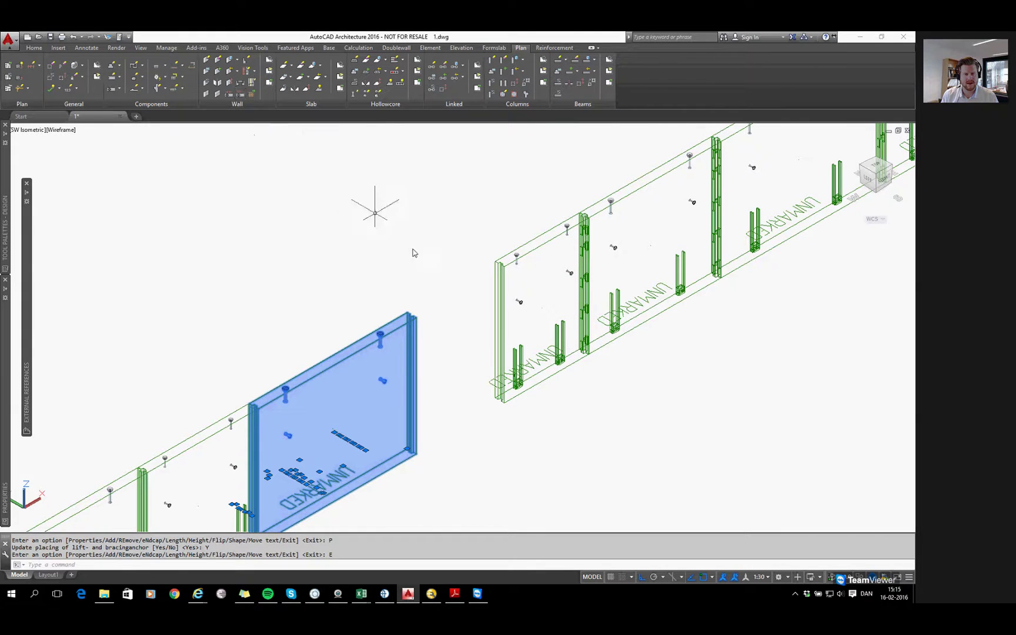
key(Escape)
key(Escape)
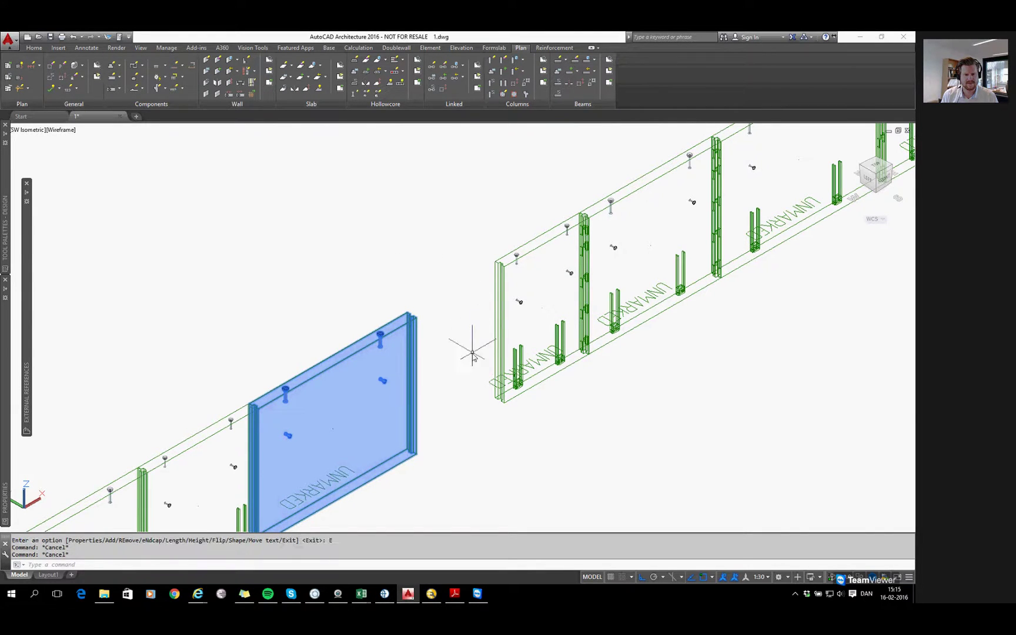
Define a lintel wall spanning the opening between the two supporting elements, with height 500 mm, gap 20 mm and end gap 20 mm.
click(240, 83)
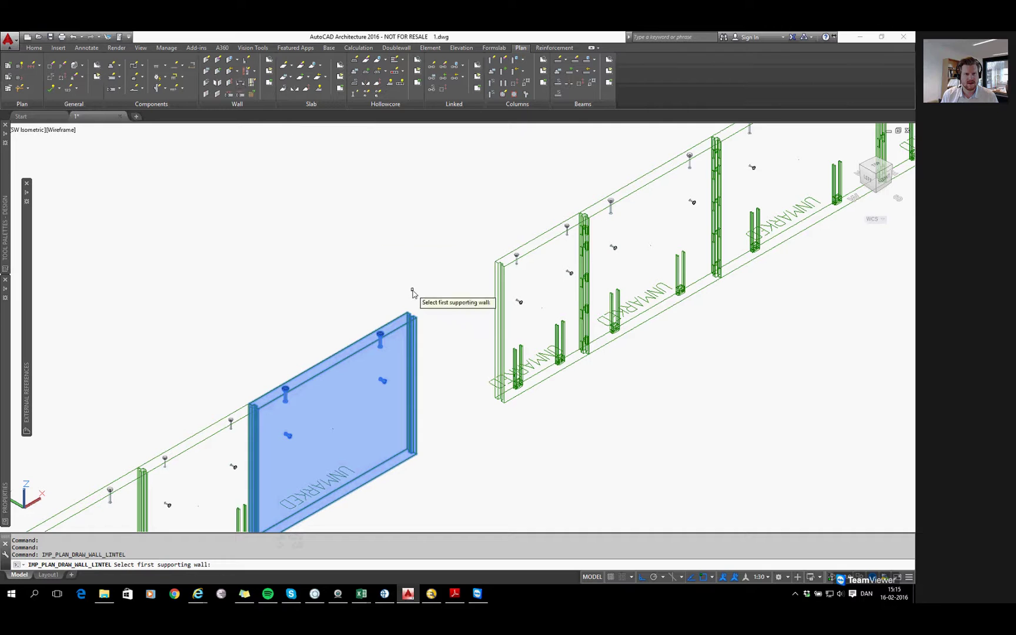
click(411, 320)
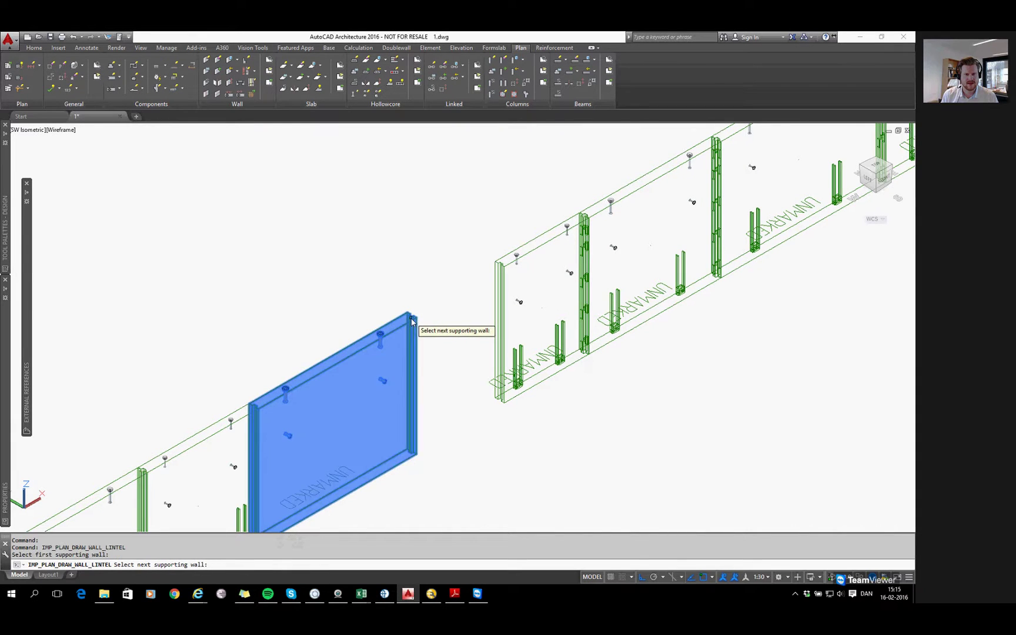
click(504, 265)
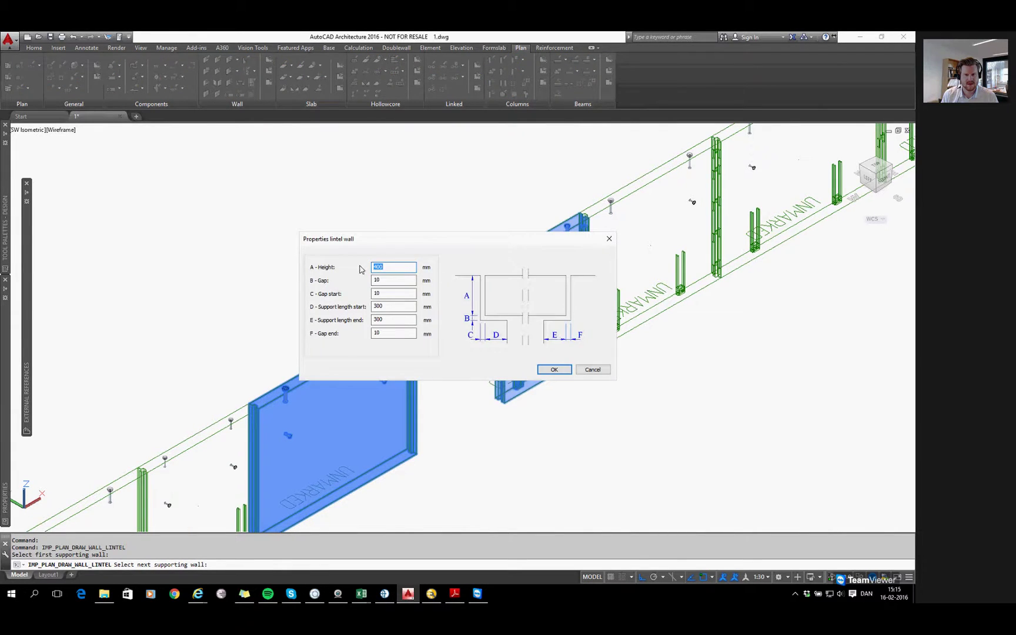
text(5)
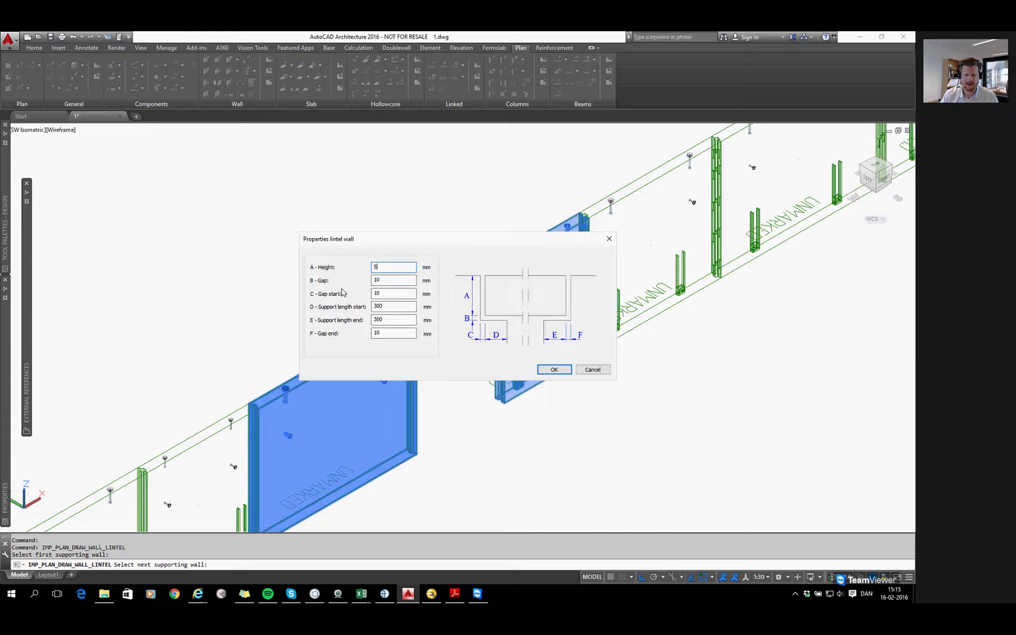
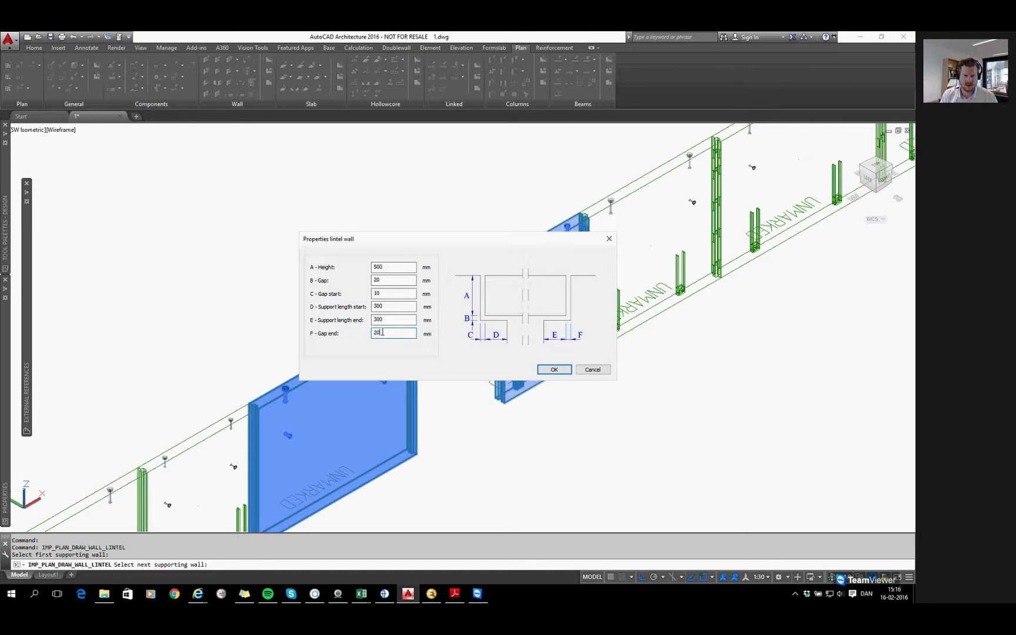
drag(439, 245, 391, 207)
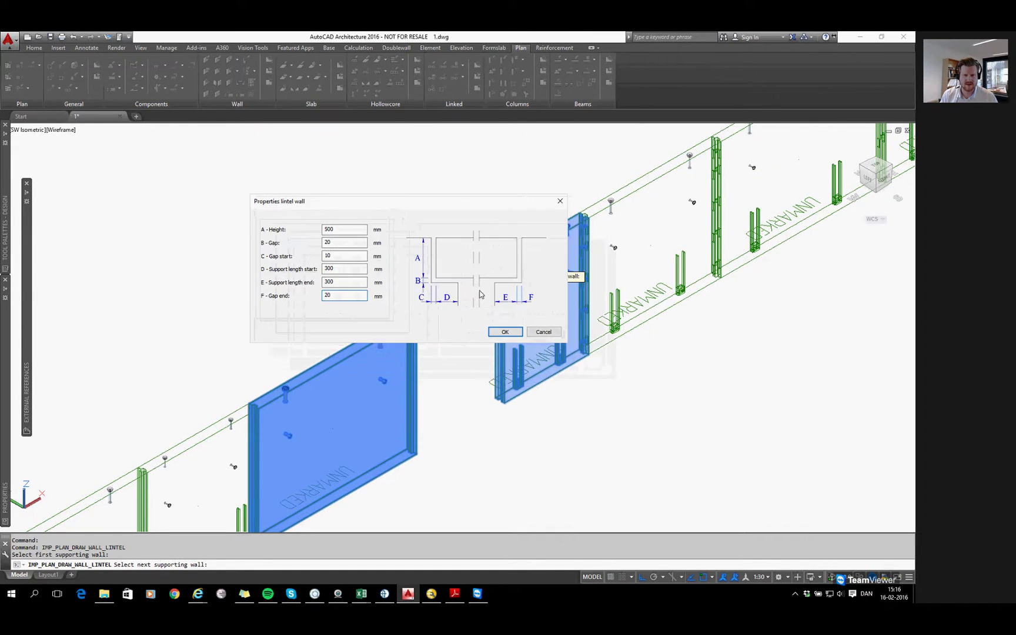
drag(494, 208, 632, 129)
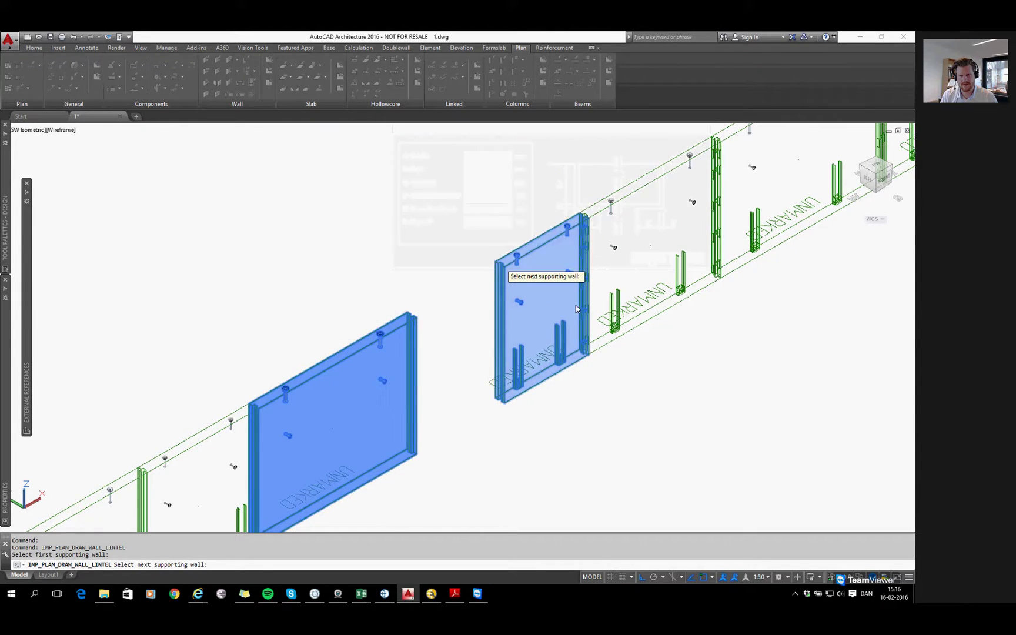
click(542, 327)
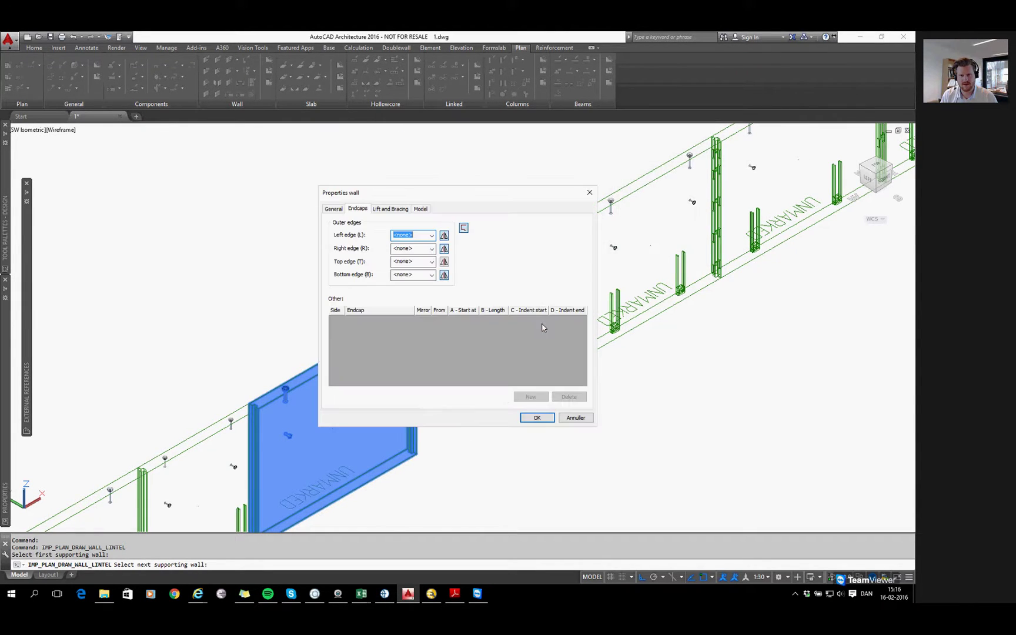
Create the lintel with endcap VD20-3001 on its left and right edges, updating all lift and bracing anchor placings.
click(432, 235)
click(412, 261)
click(432, 249)
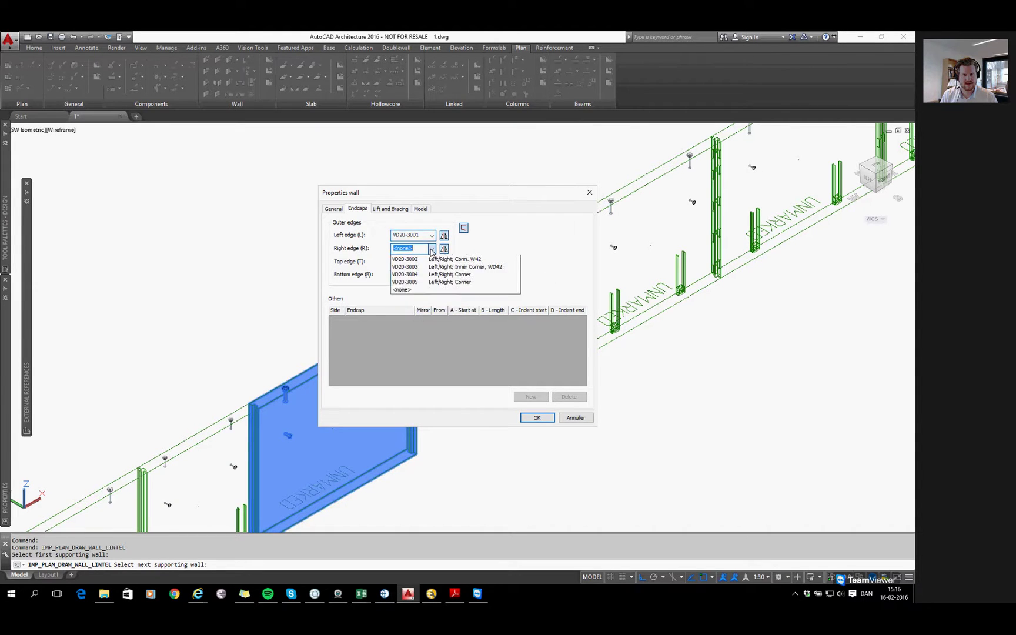
click(437, 282)
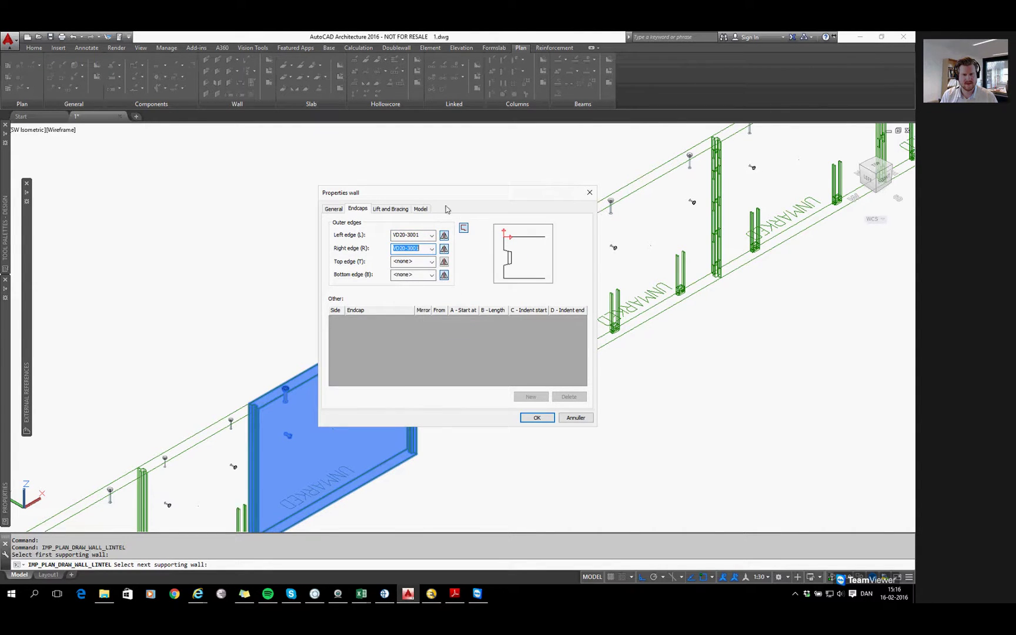
click(433, 262)
click(455, 274)
key(Down)
click(573, 417)
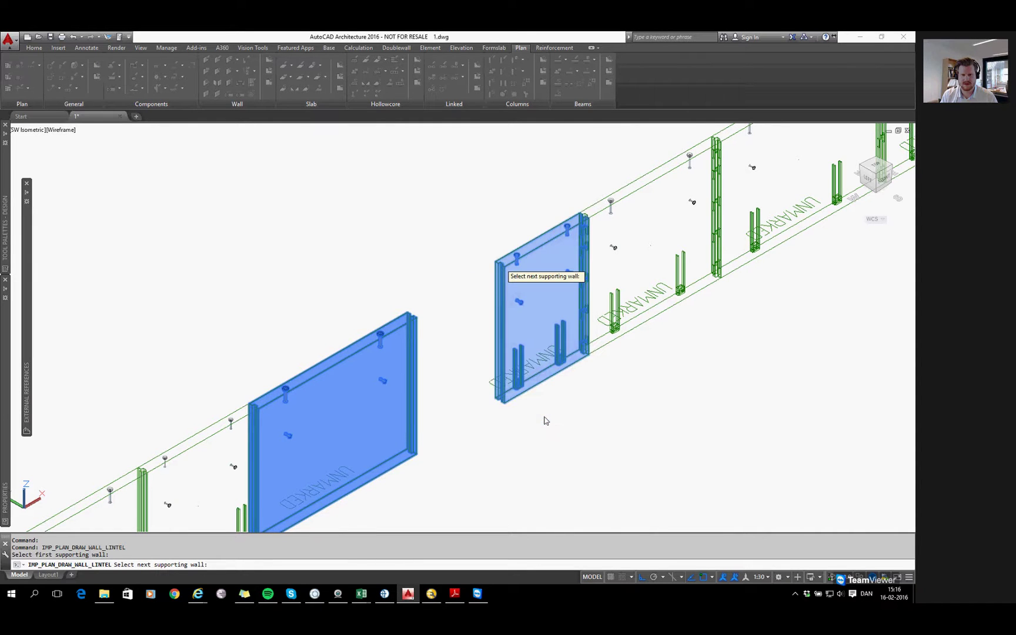
key(Return)
key(Return)
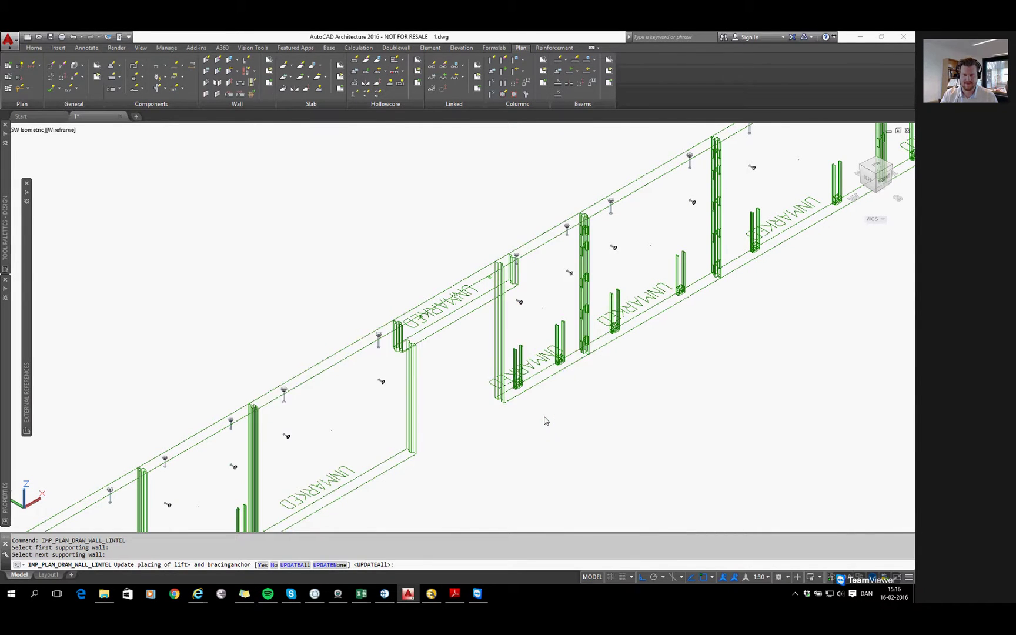
key(Return)
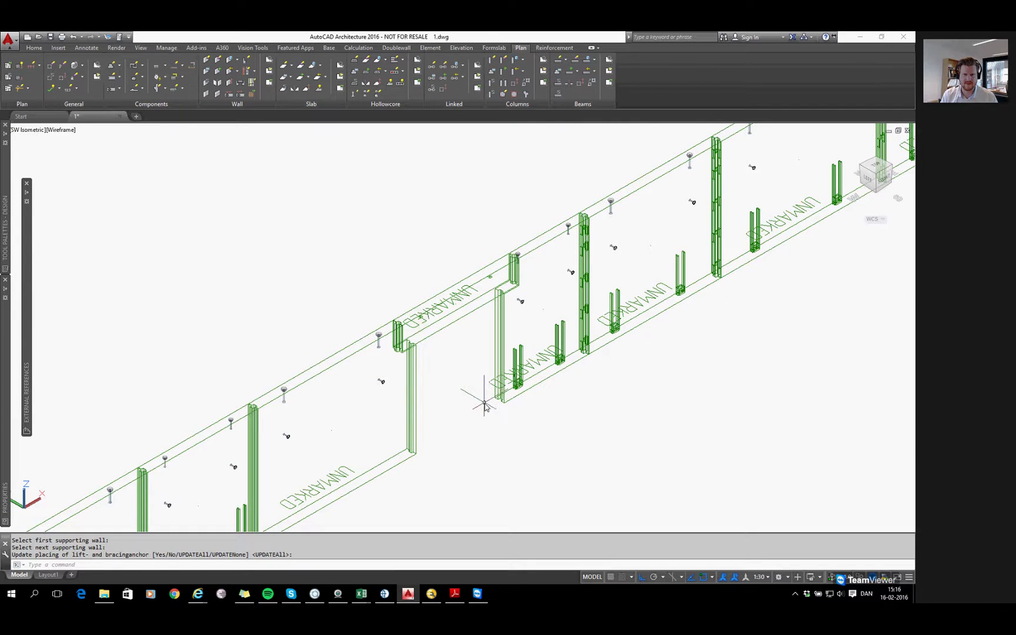
Examine where the lintel rests on the two supporting wall elements and how their edge profiles run at the opening.
middle_drag(481, 413, 487, 394)
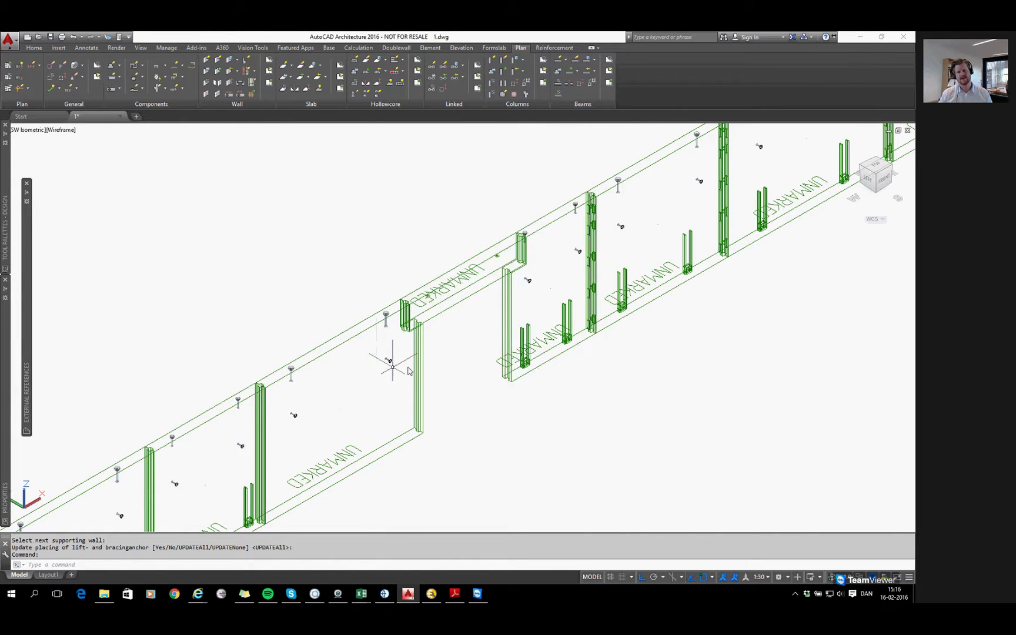
scroll(509, 360, up, 2)
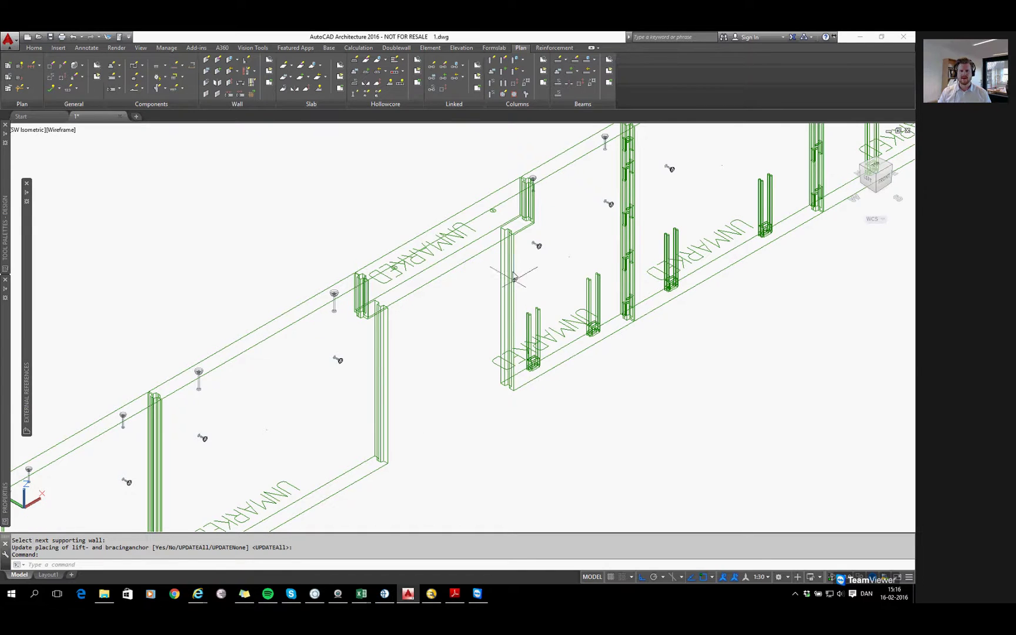
scroll(514, 276, up, 2)
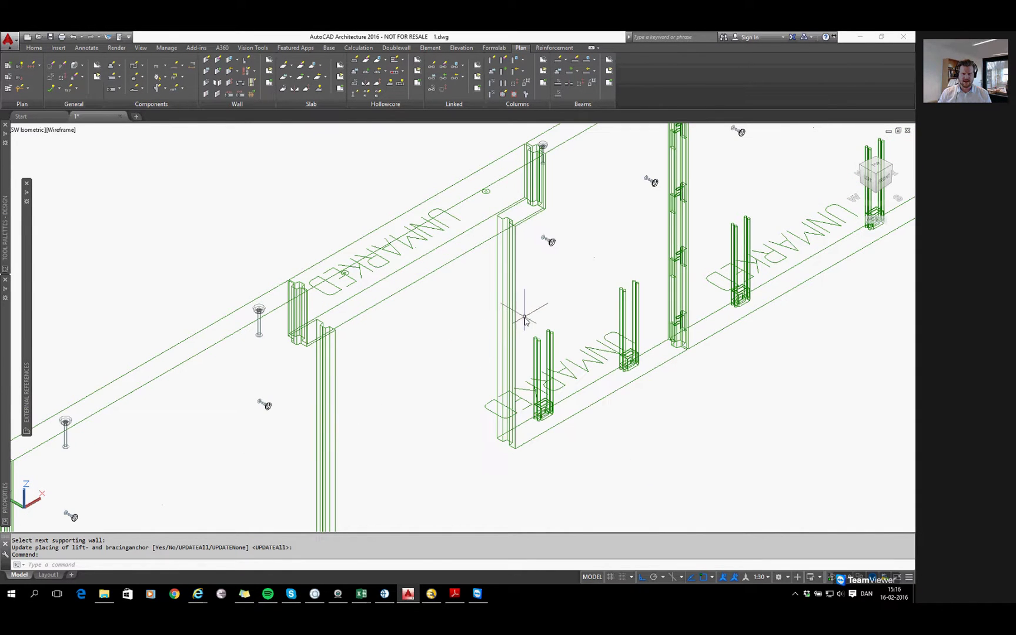
scroll(526, 317, down, 1)
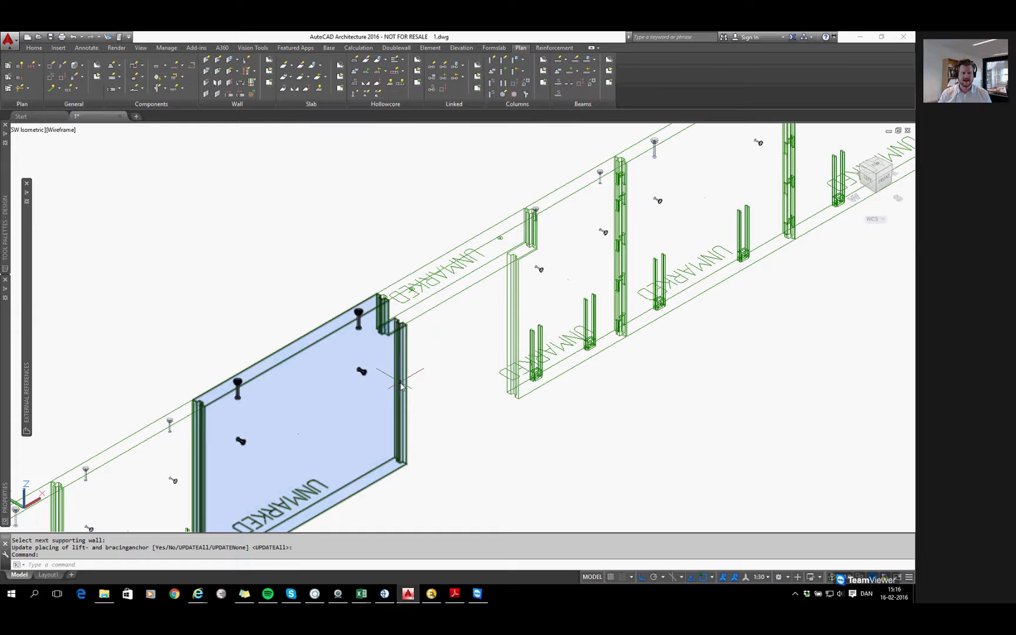
mouse_move(401, 385)
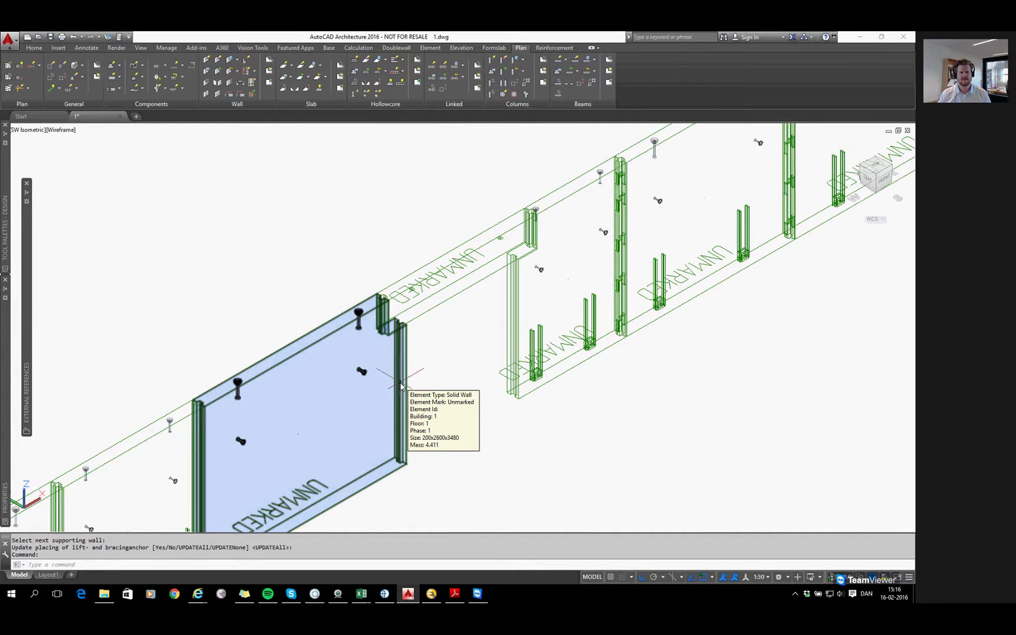
Set the presentation of the lintel wall over the opening to Solid.
click(438, 241)
click(413, 261)
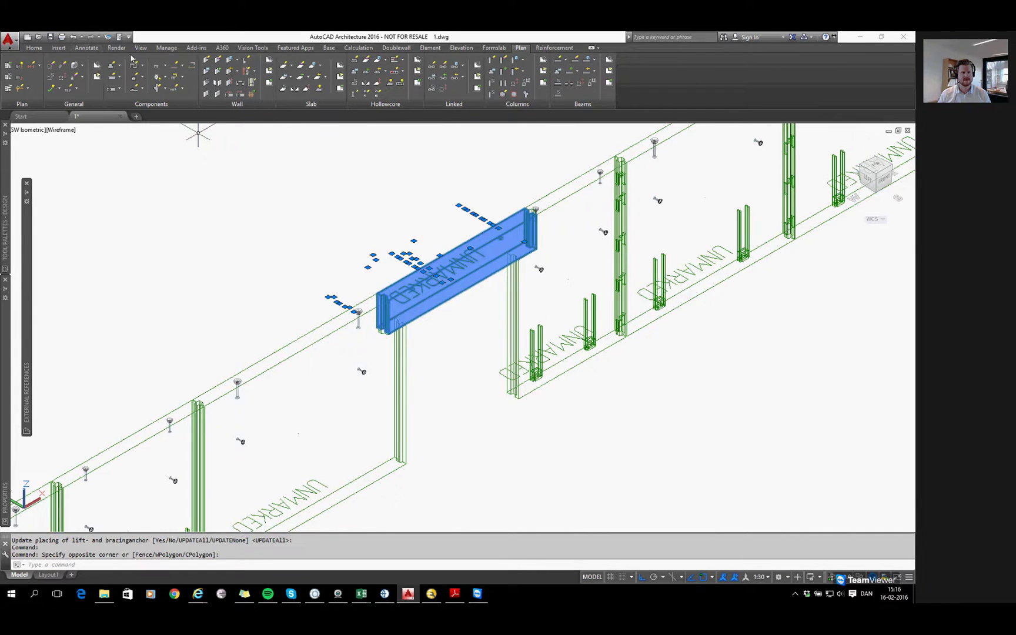
click(84, 65)
click(100, 80)
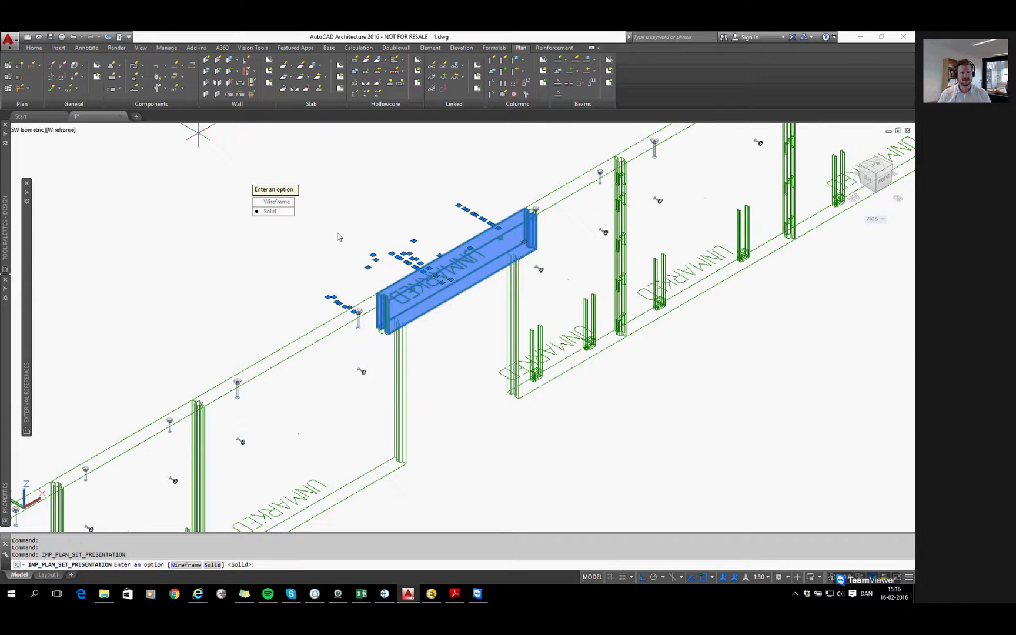
click(266, 211)
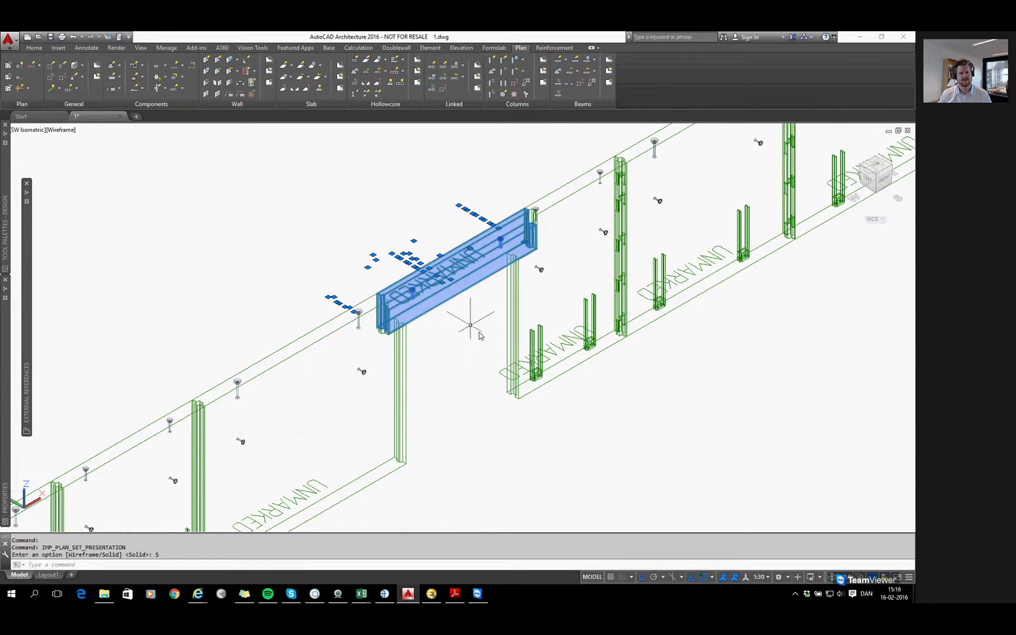
key(Escape)
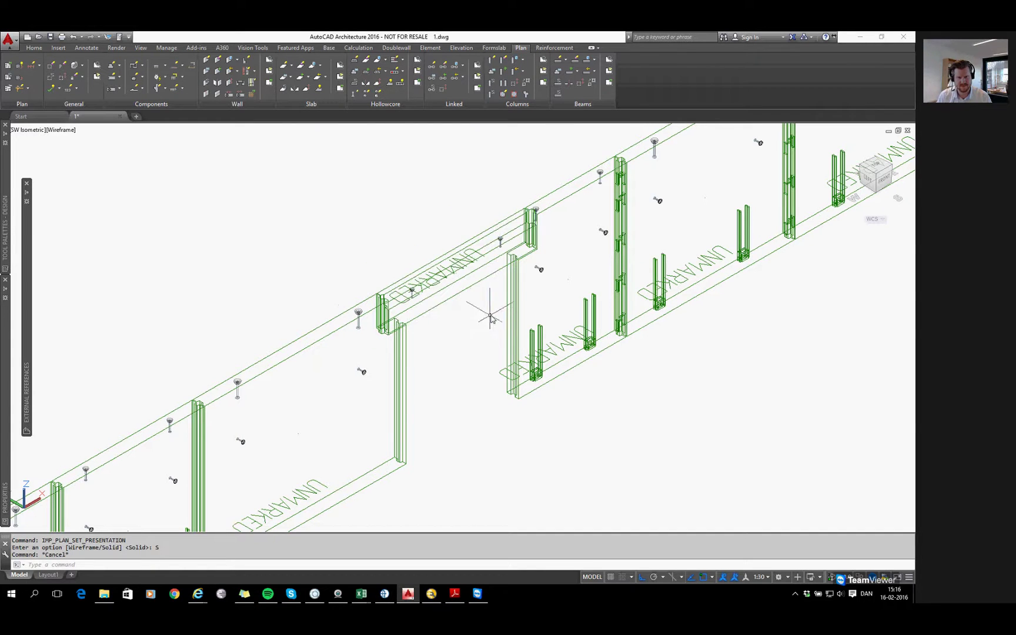
Set the right edge endcap to <none> on the longer supporting wall beside the opening, updating its lift and bracing anchor placing.
scroll(490, 313, up, 1)
middle_drag(488, 356, 512, 331)
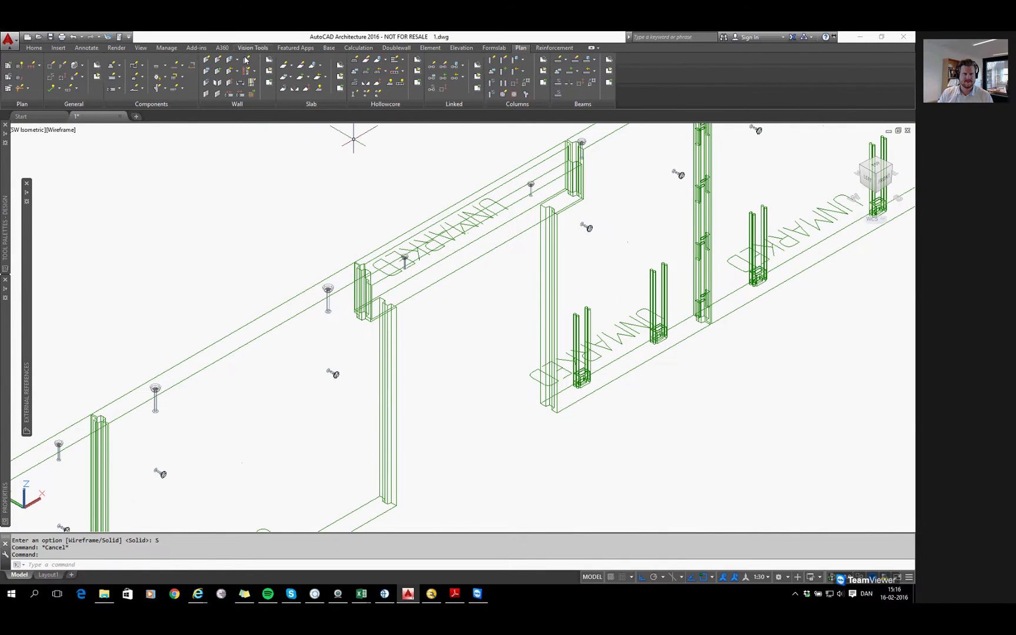
click(219, 62)
click(424, 336)
click(356, 370)
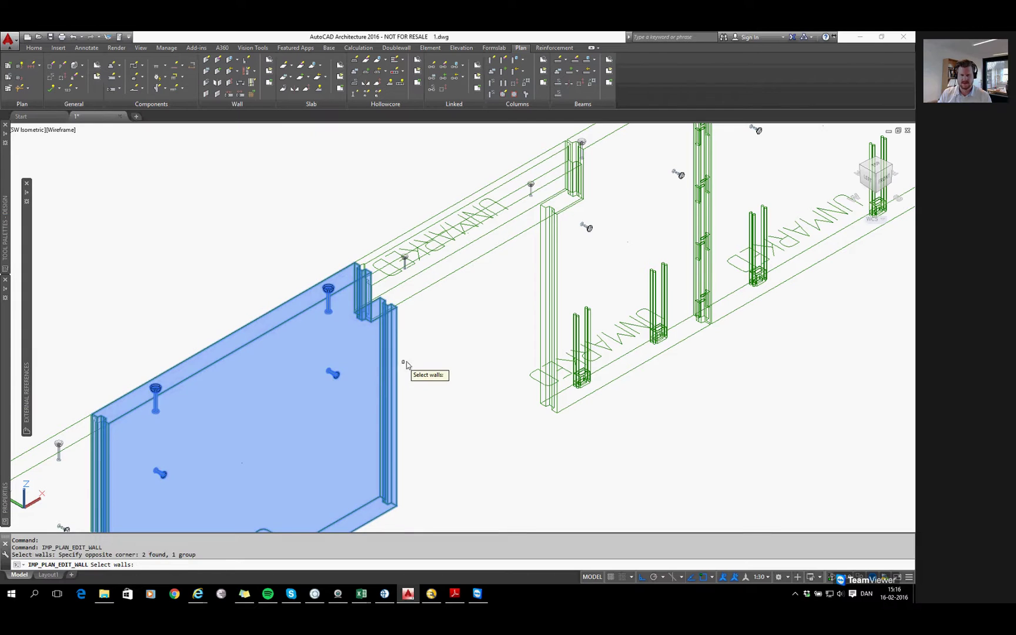
key(Return)
click(457, 370)
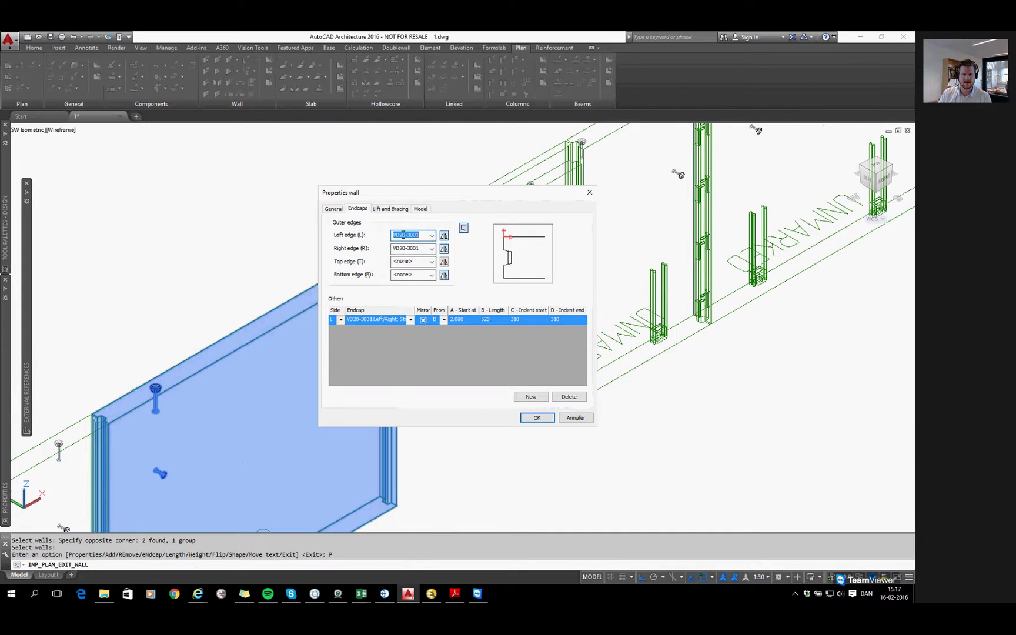
click(431, 249)
click(411, 321)
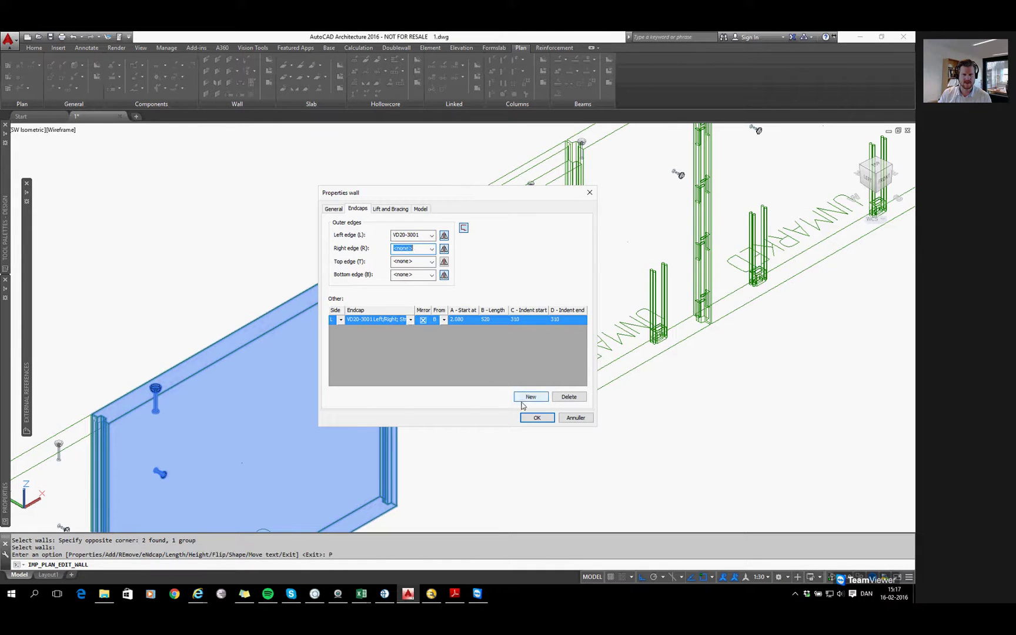
click(532, 418)
key(Return)
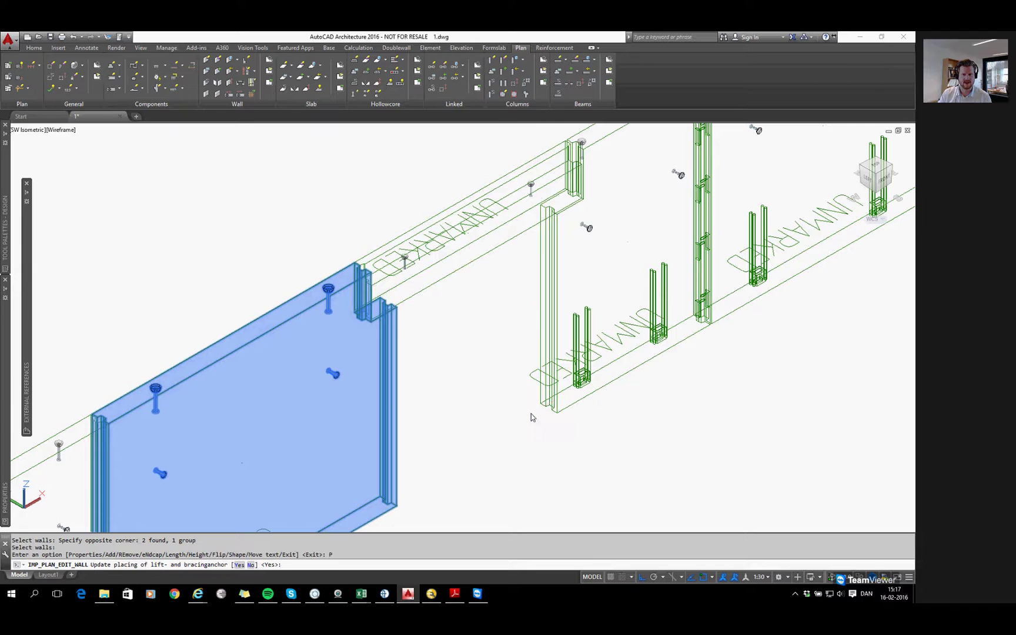
key(Return)
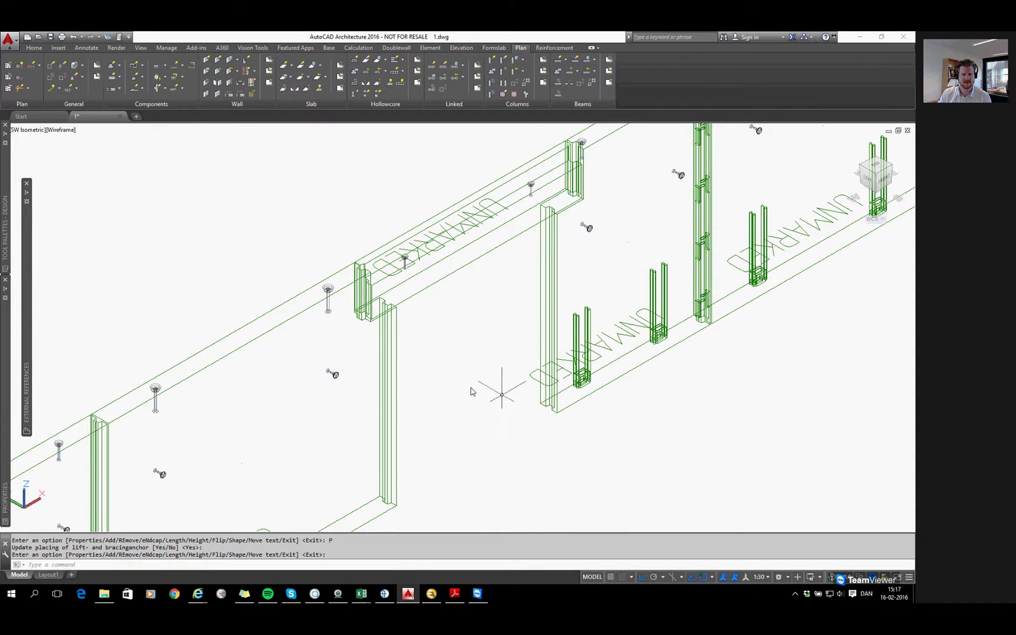
Set the longer supporting wall's left edge endcap to <none> and right edge endcap to VD20-3001, updating its lift and bracing anchor placing.
click(424, 363)
scroll(394, 398, down, 5)
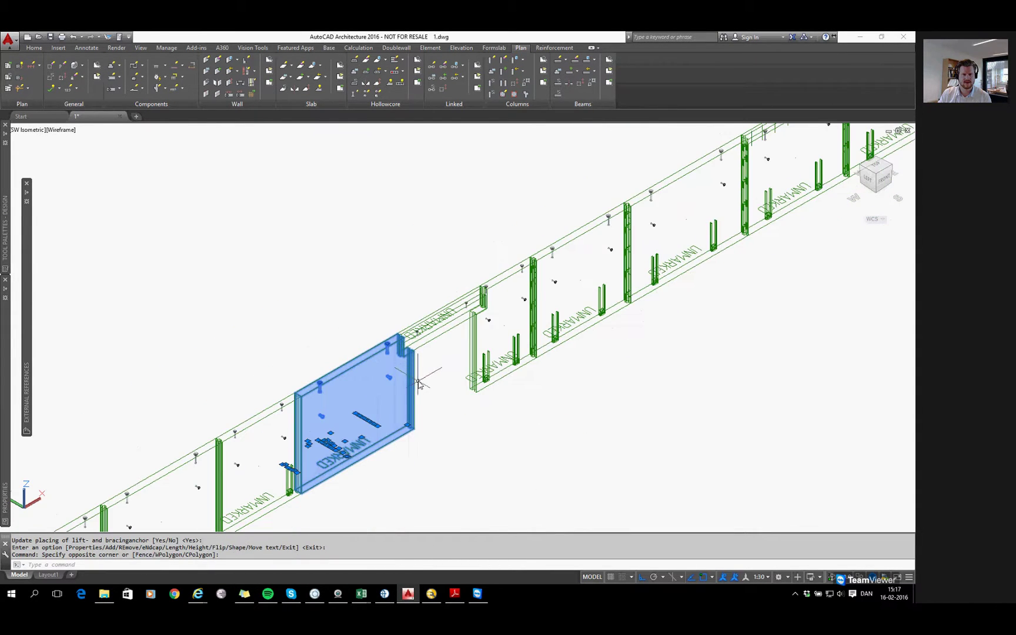
scroll(413, 398, up, 4)
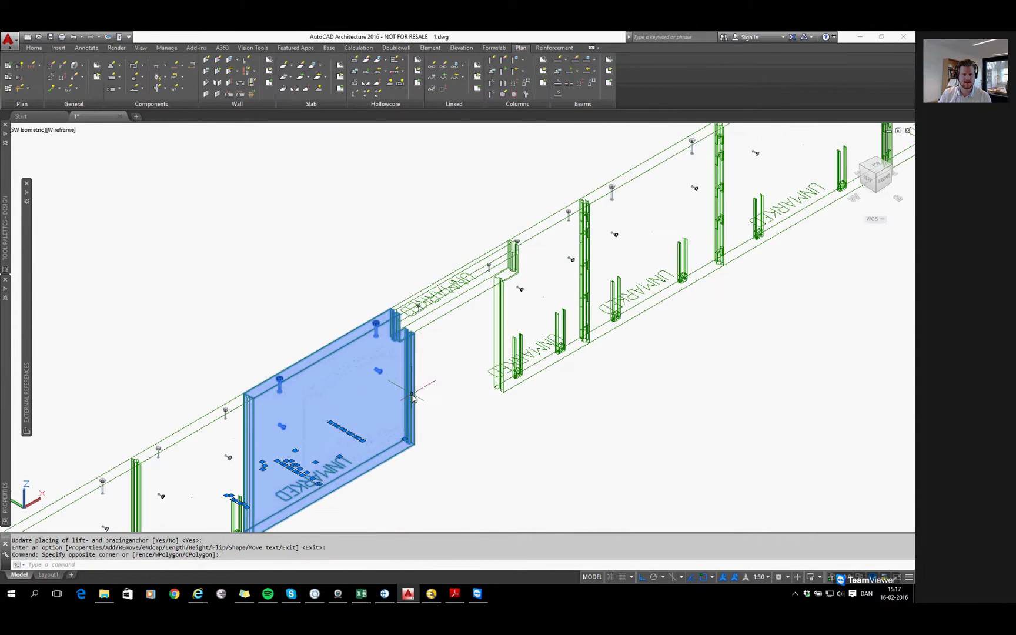
click(220, 63)
text(P)
key(Return)
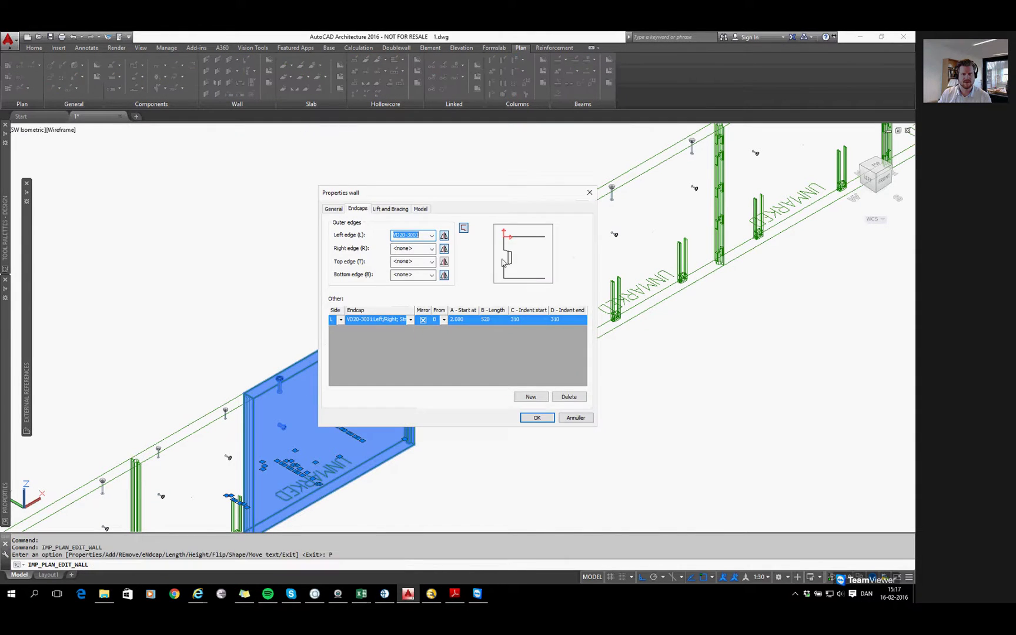
click(431, 235)
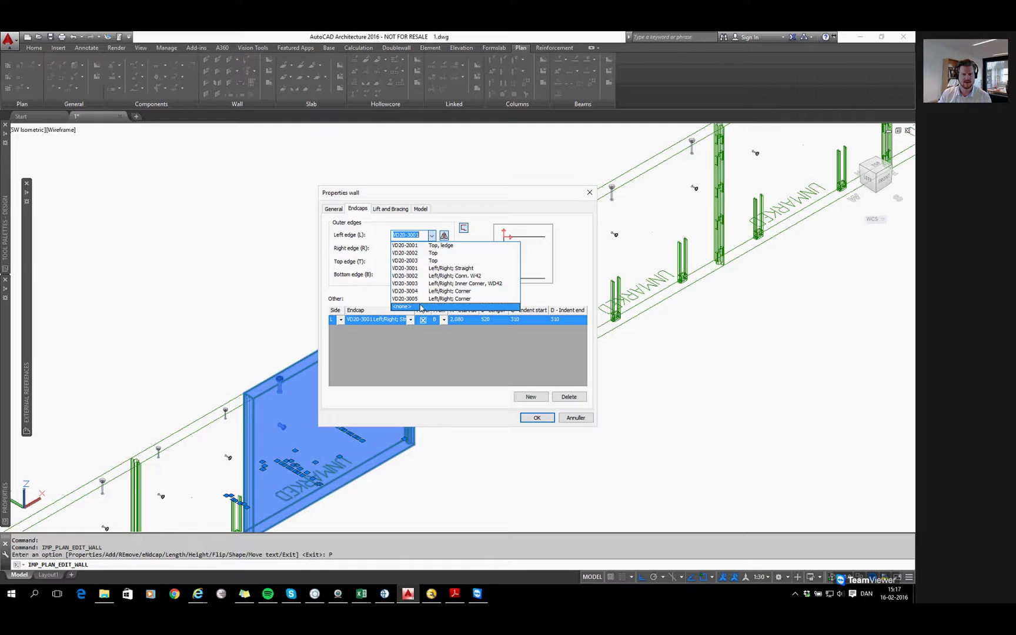
click(421, 307)
click(432, 248)
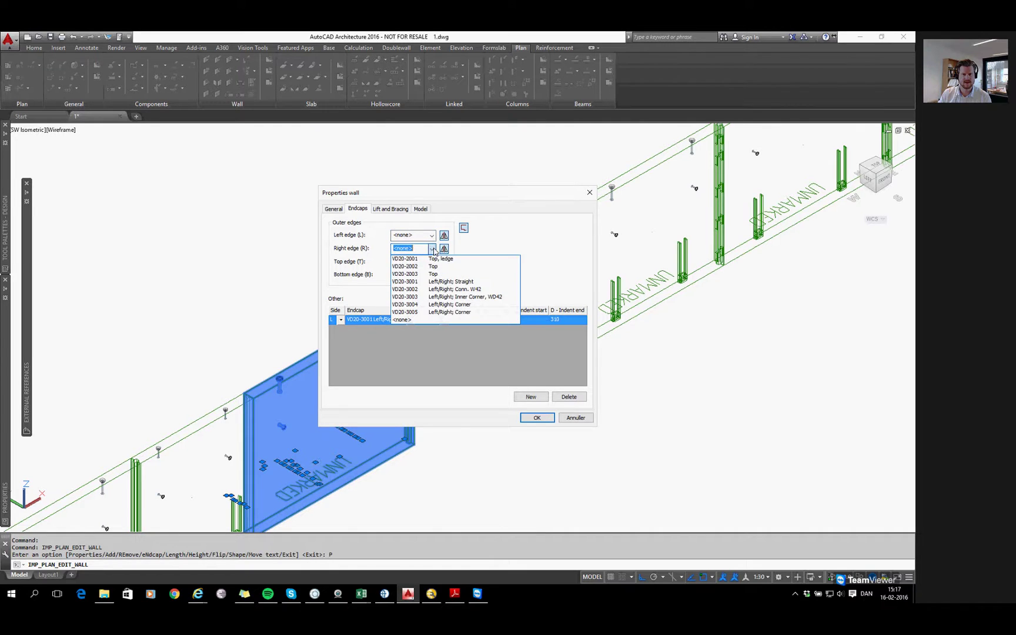
click(431, 282)
click(534, 418)
key(Return)
key(Return)
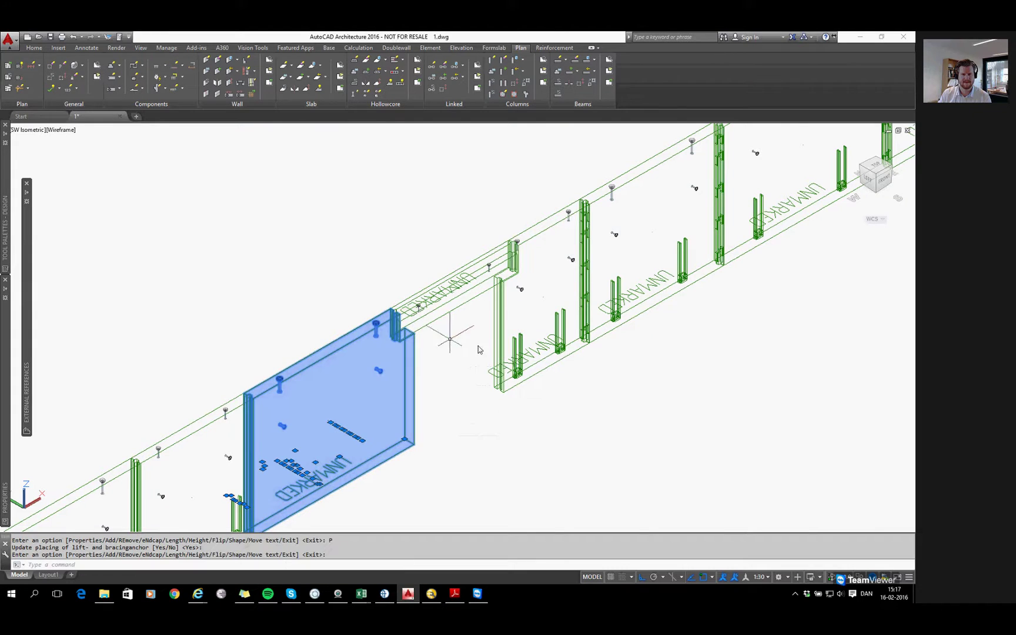
key(Escape)
key(Escape)
Set the right edge endcap to <none> on the shorter supporting wall across the opening, updating its lift and bracing anchor placing.
click(515, 311)
click(389, 183)
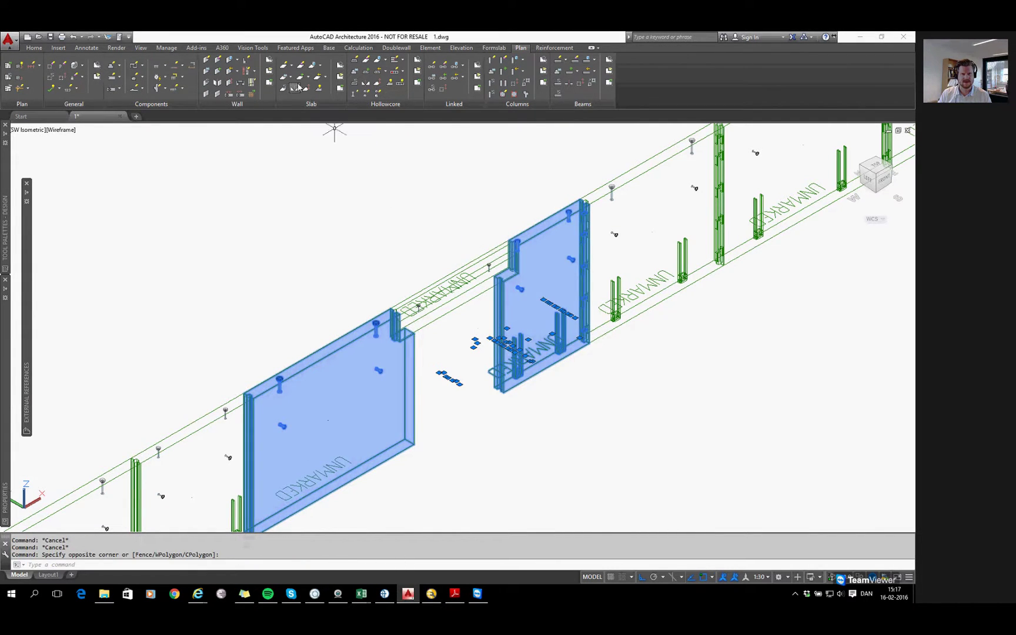
click(222, 60)
text(P)
key(Return)
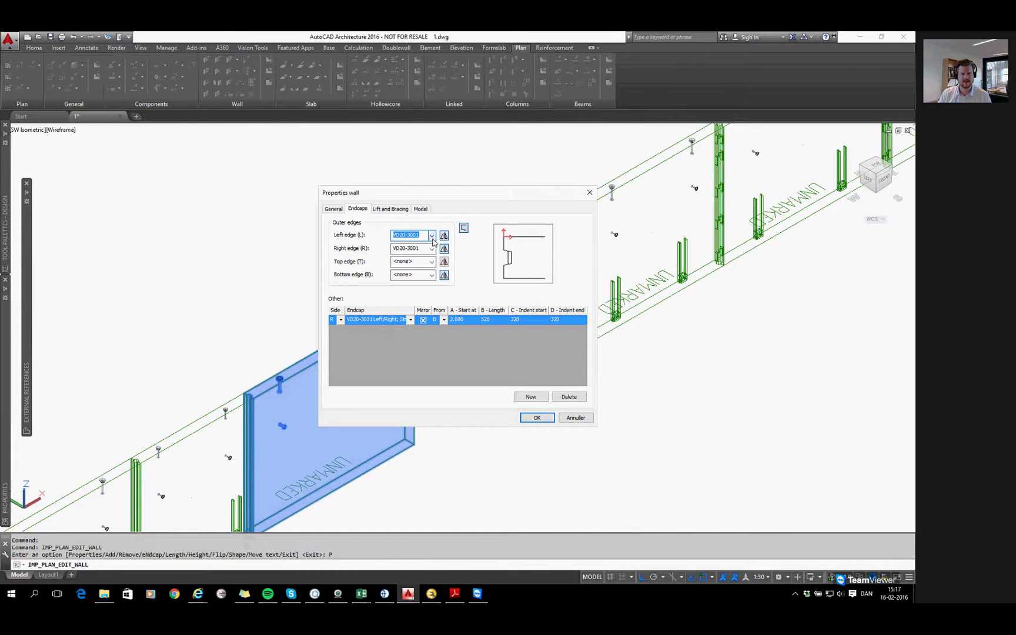
click(433, 248)
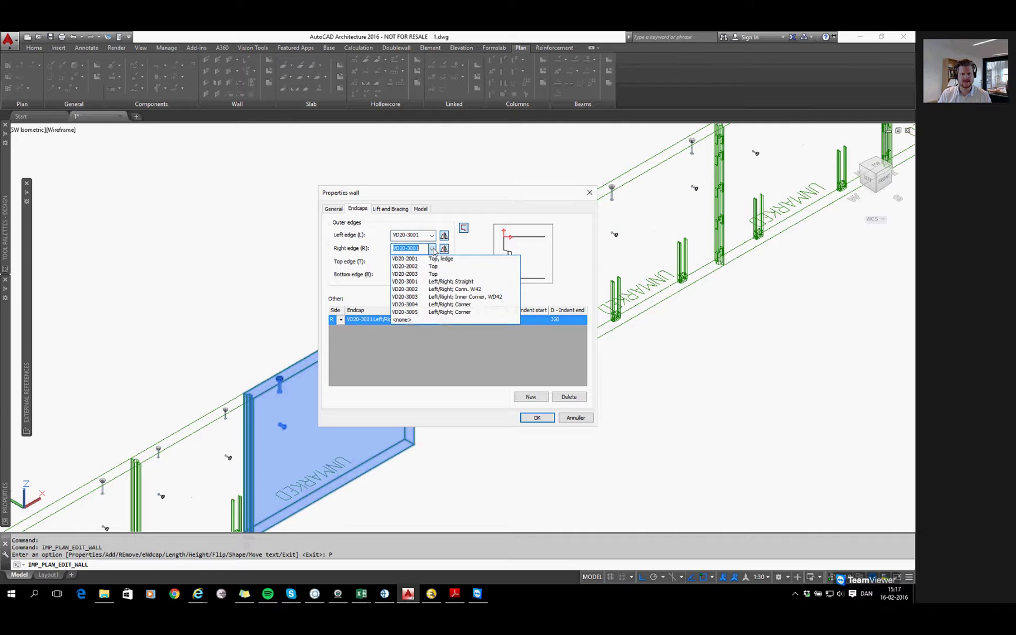
click(419, 323)
click(537, 418)
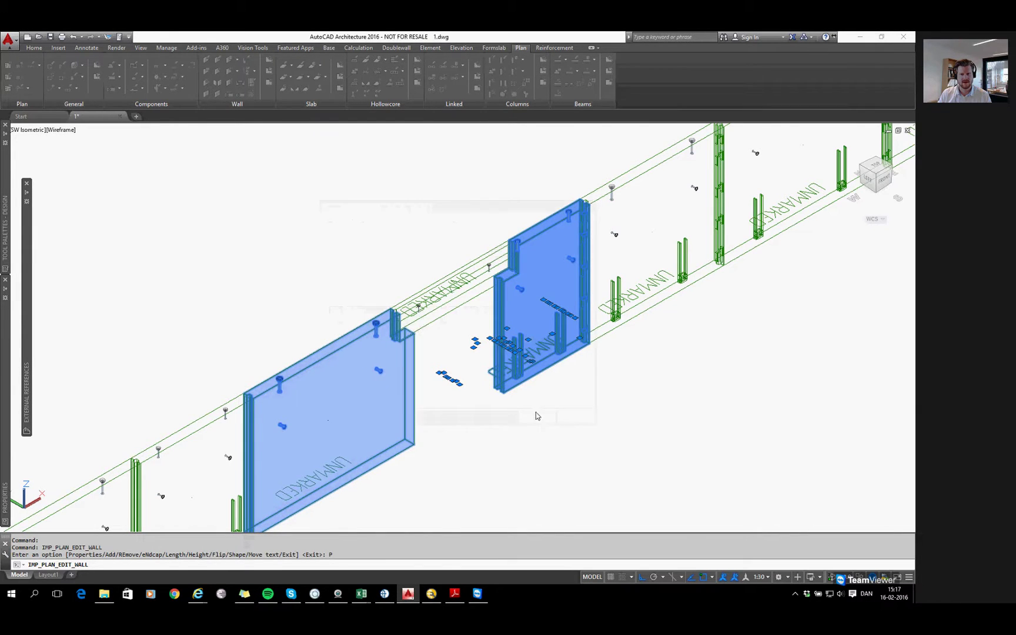
key(Return)
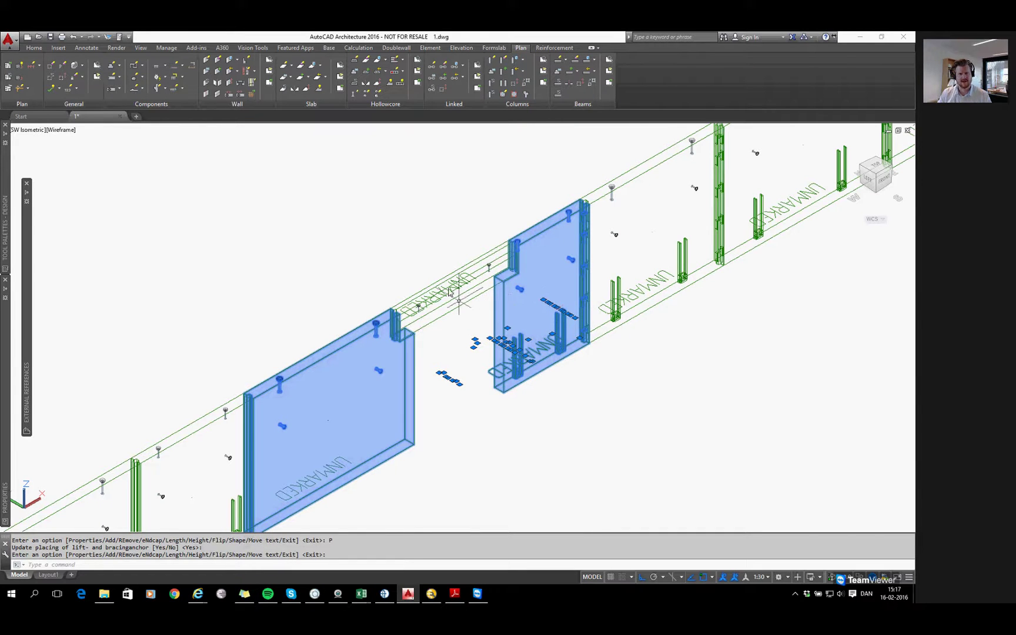
scroll(436, 338, up, 1)
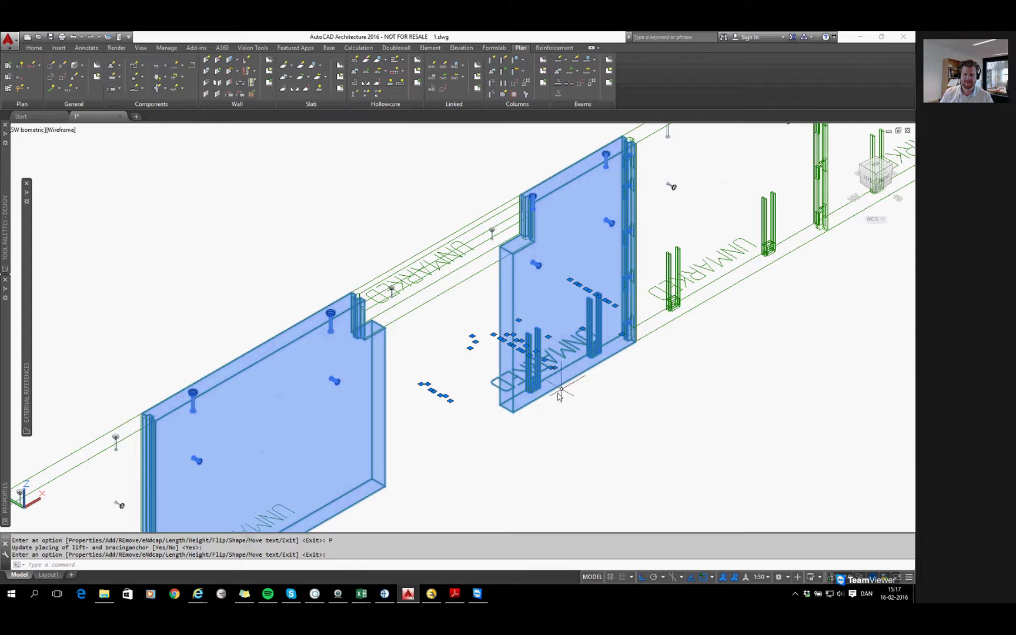
key(Escape)
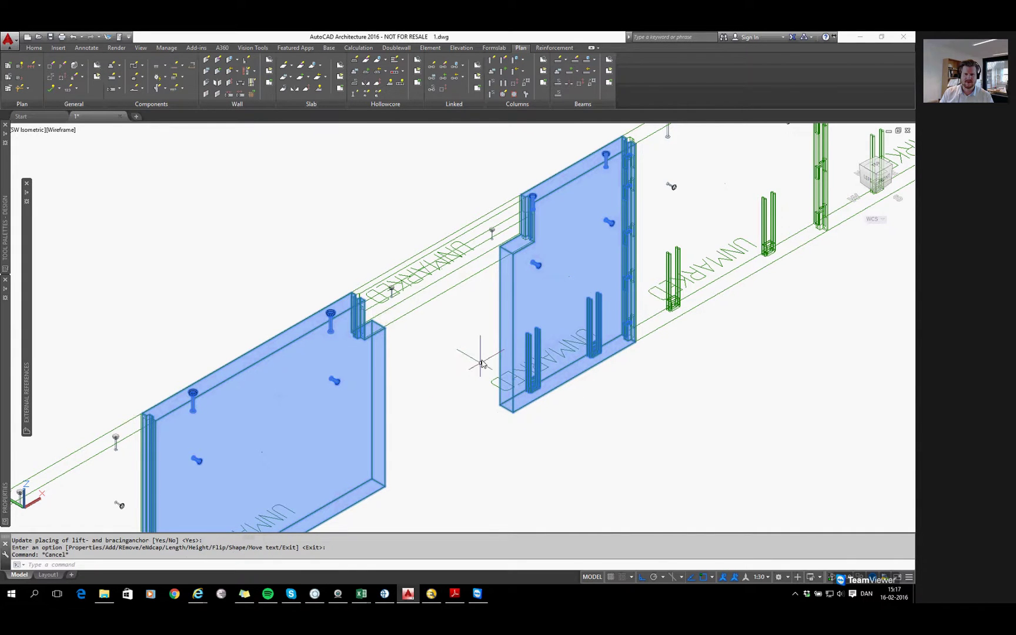
key(Escape)
Apply cast-in material template WEBINAR1602 to the lintel and its two supporting walls.
scroll(383, 322, up, 2)
scroll(384, 321, up, 1)
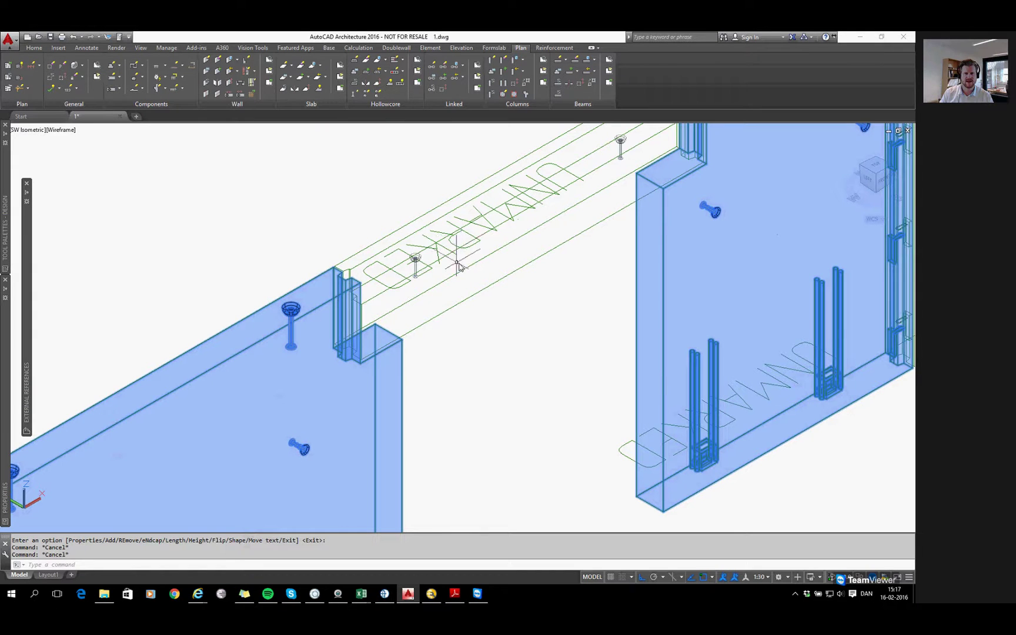
scroll(458, 264, down, 4)
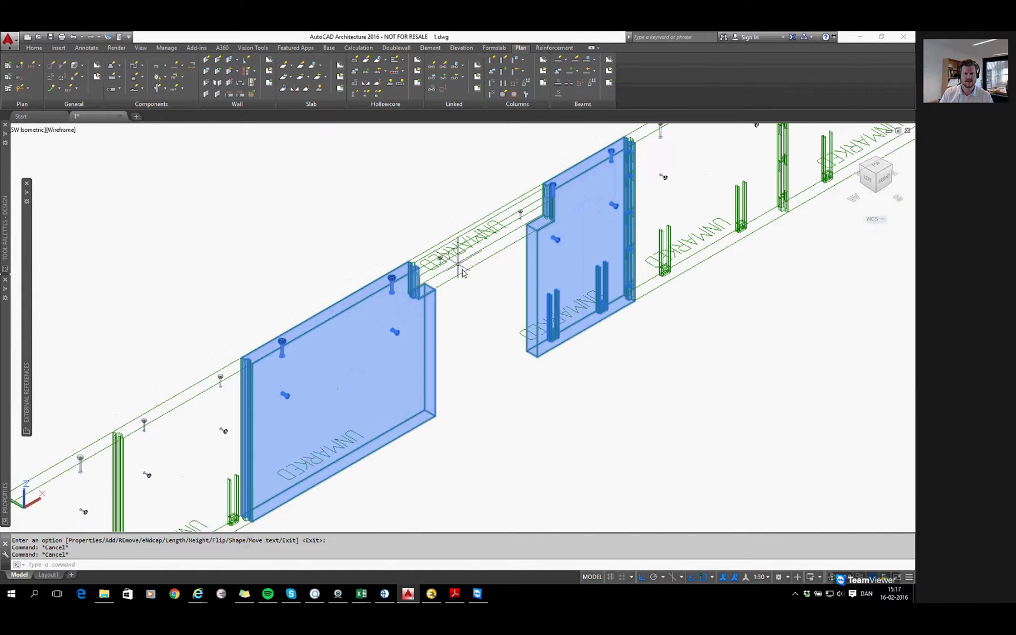
click(190, 80)
click(550, 170)
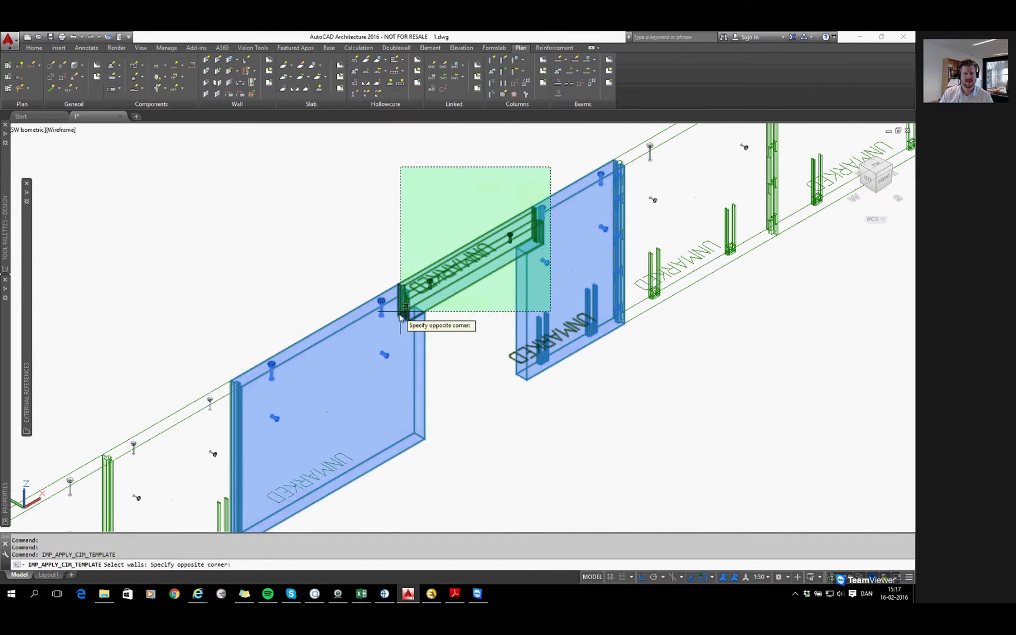
click(398, 334)
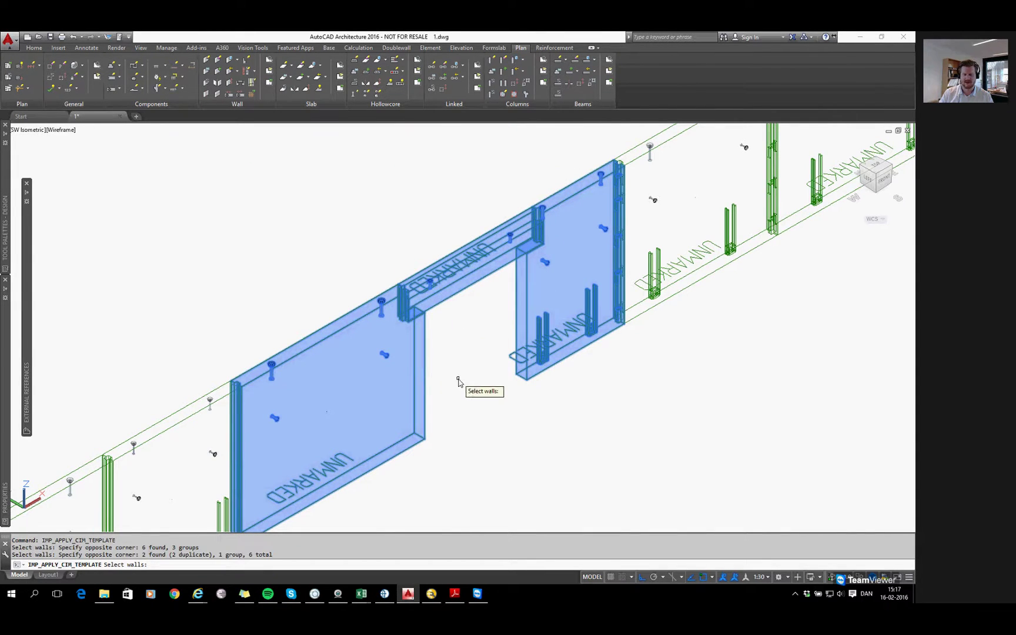
key(Return)
click(434, 345)
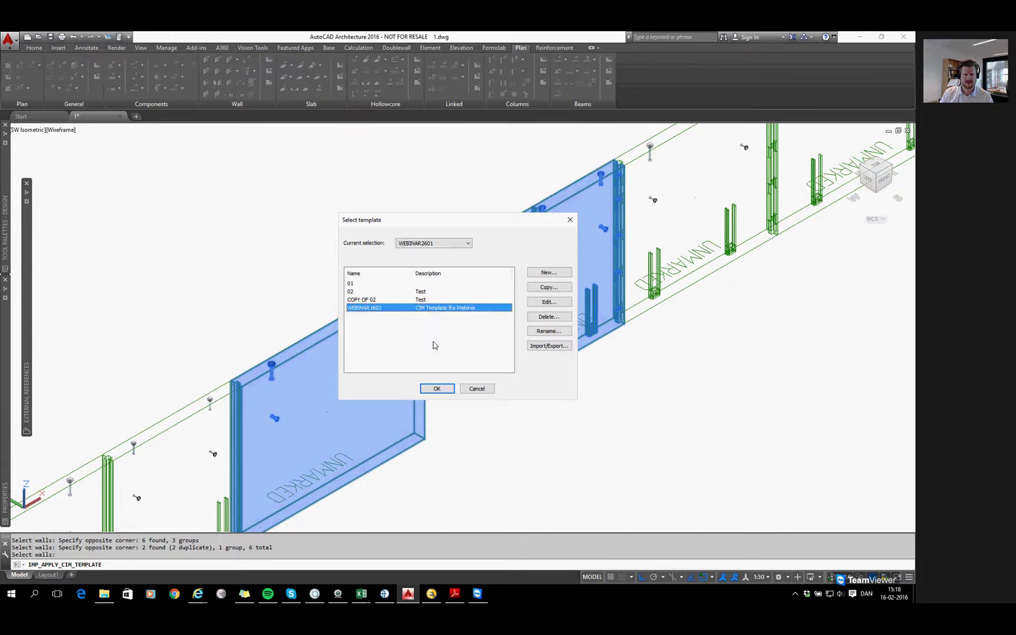
click(435, 389)
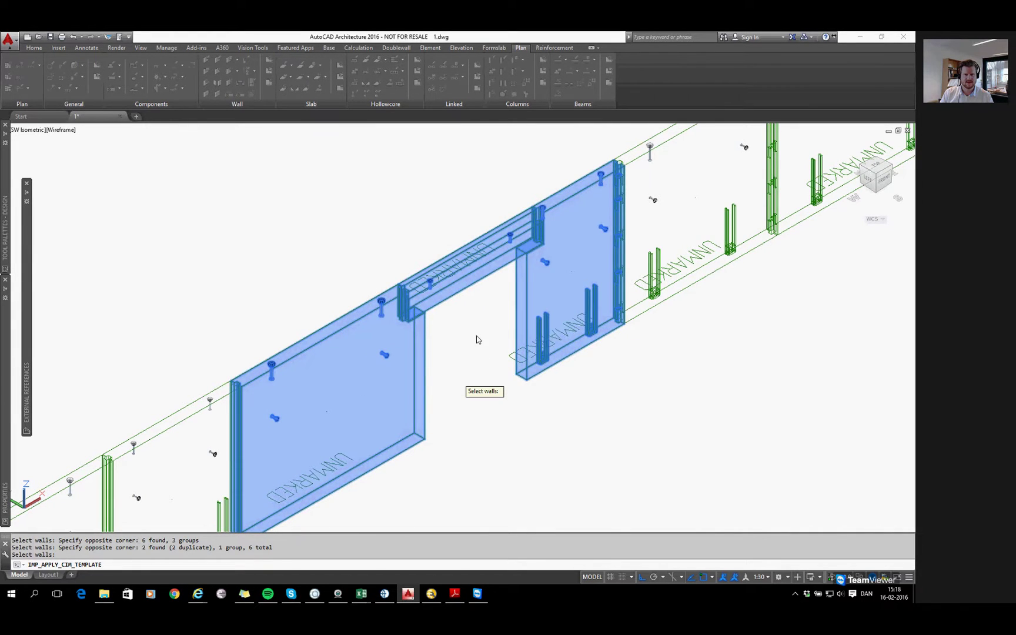
key(Return)
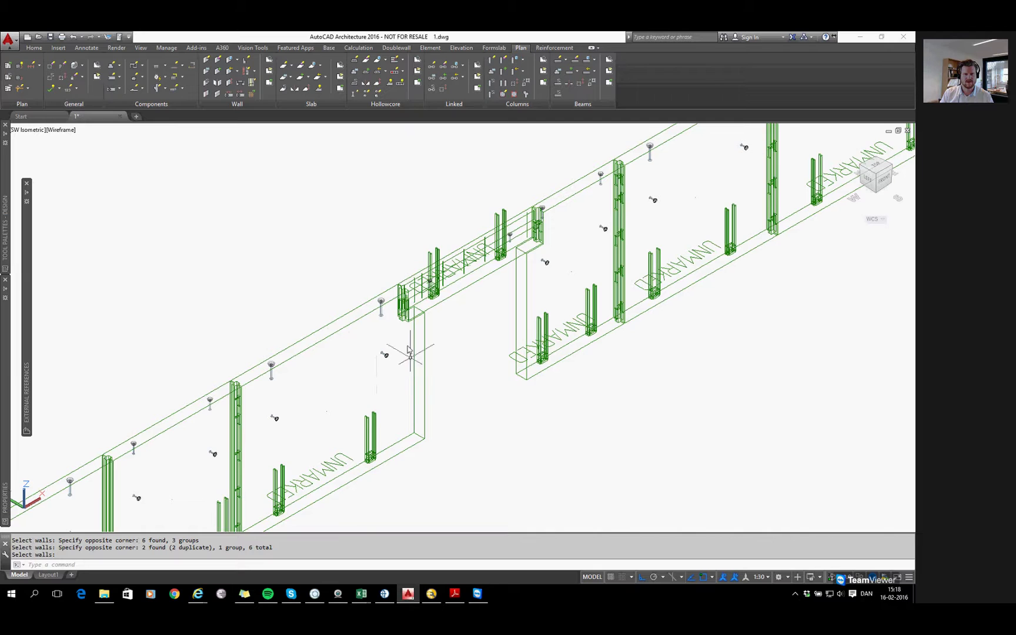
Examine the cast-in material along the lintel and in its end joints with the two supporting walls.
scroll(410, 350, up, 4)
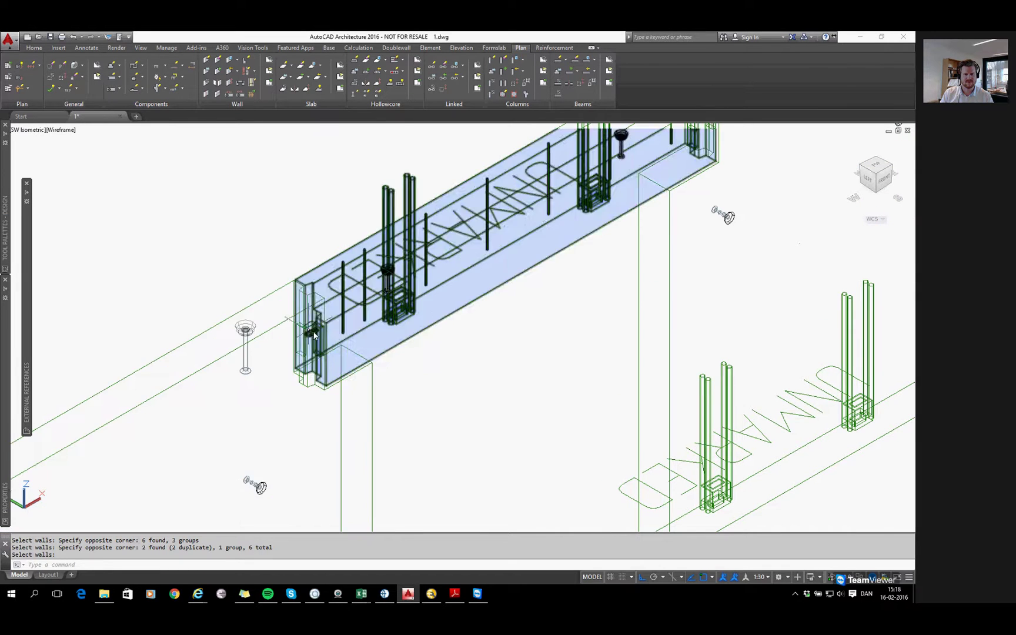
middle_drag(697, 204, 581, 334)
key(Return)
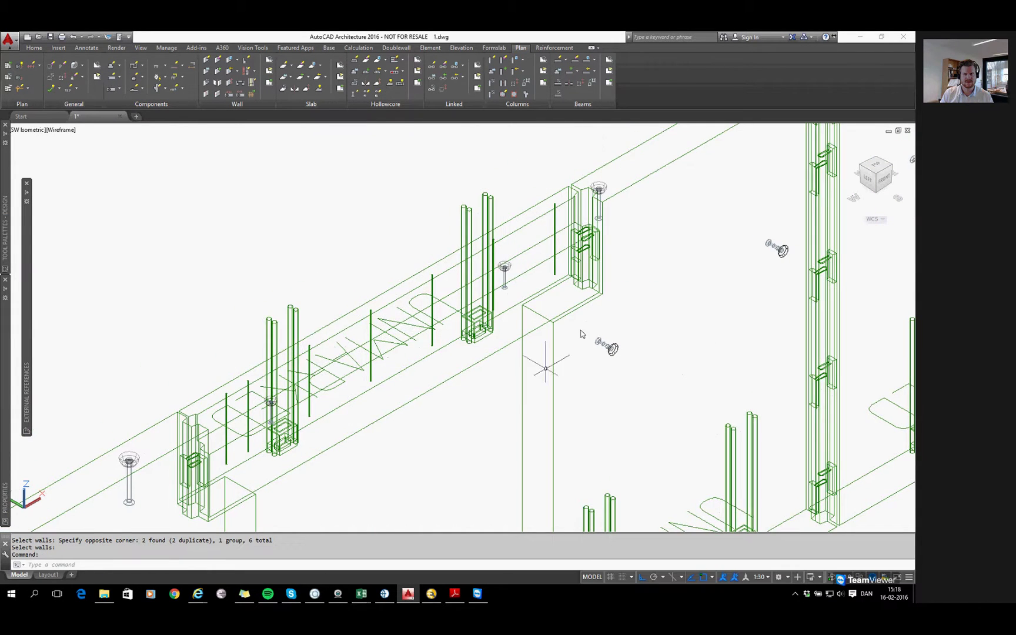
scroll(581, 334, up, 3)
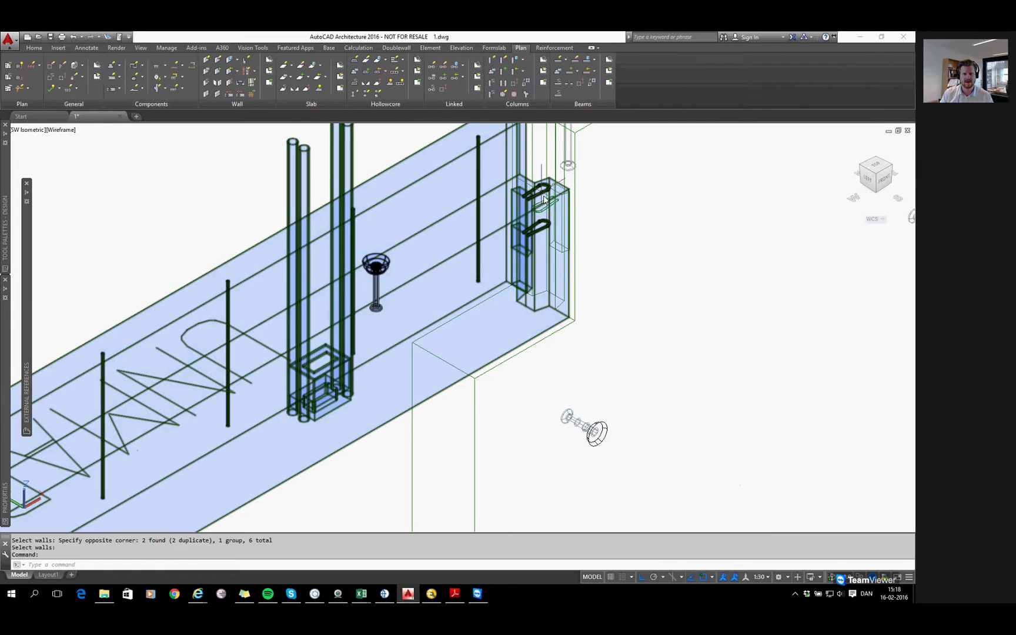
middle_drag(603, 202, 551, 273)
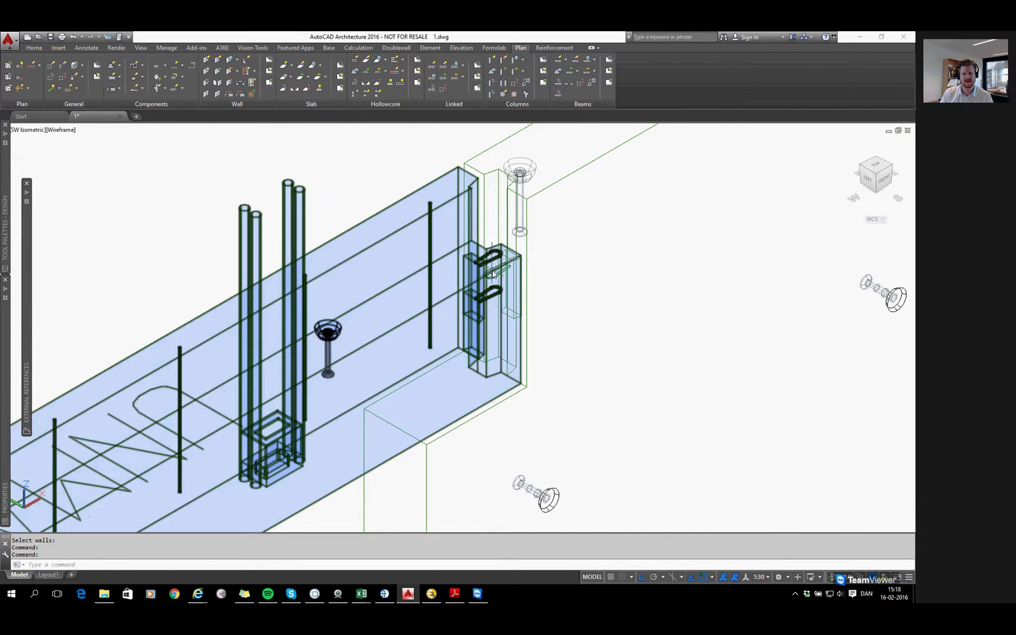
scroll(383, 361, down, 5)
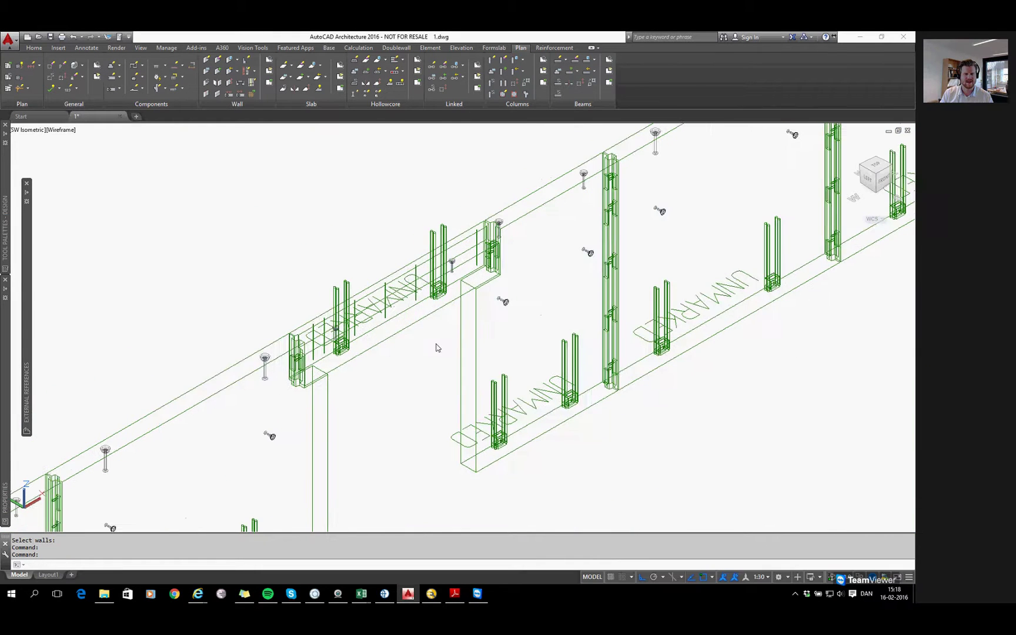
Edit the lintel wall and remove its two vertical tube assemblies as single objects from the element.
scroll(405, 365, up, 3)
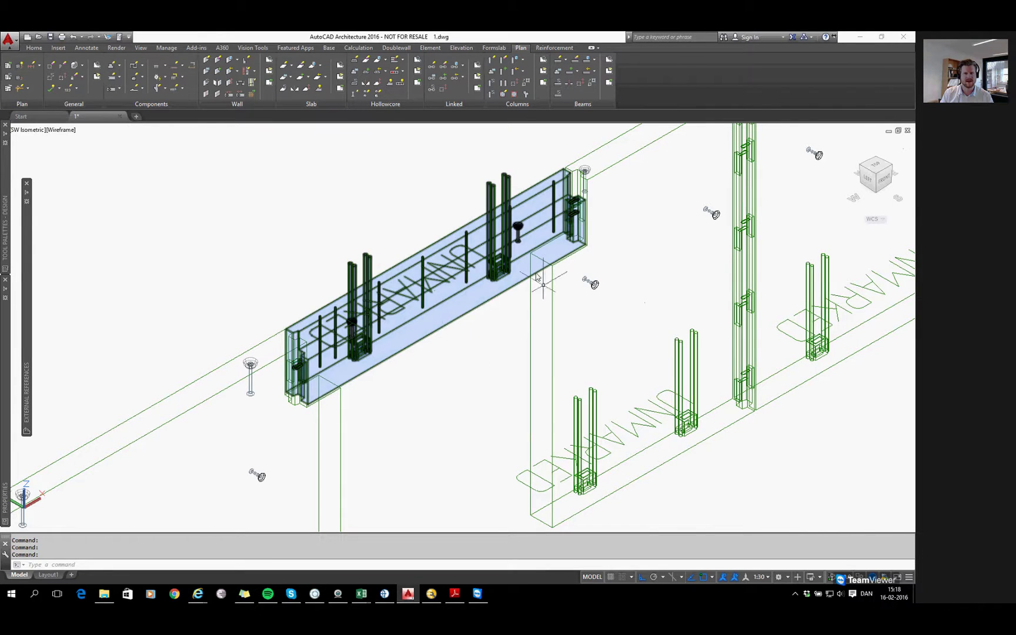
click(218, 60)
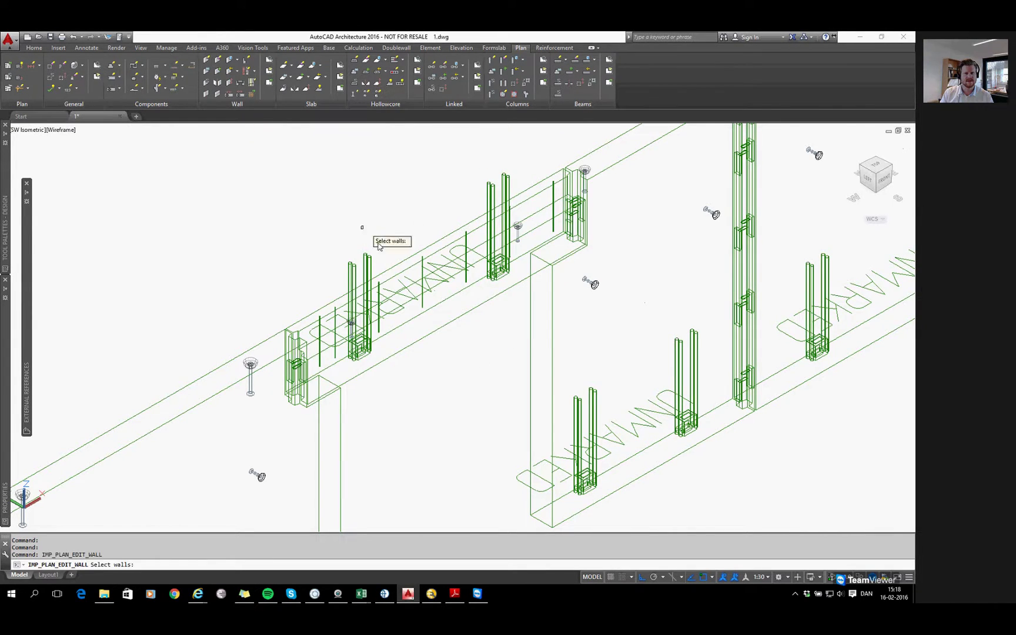
click(403, 265)
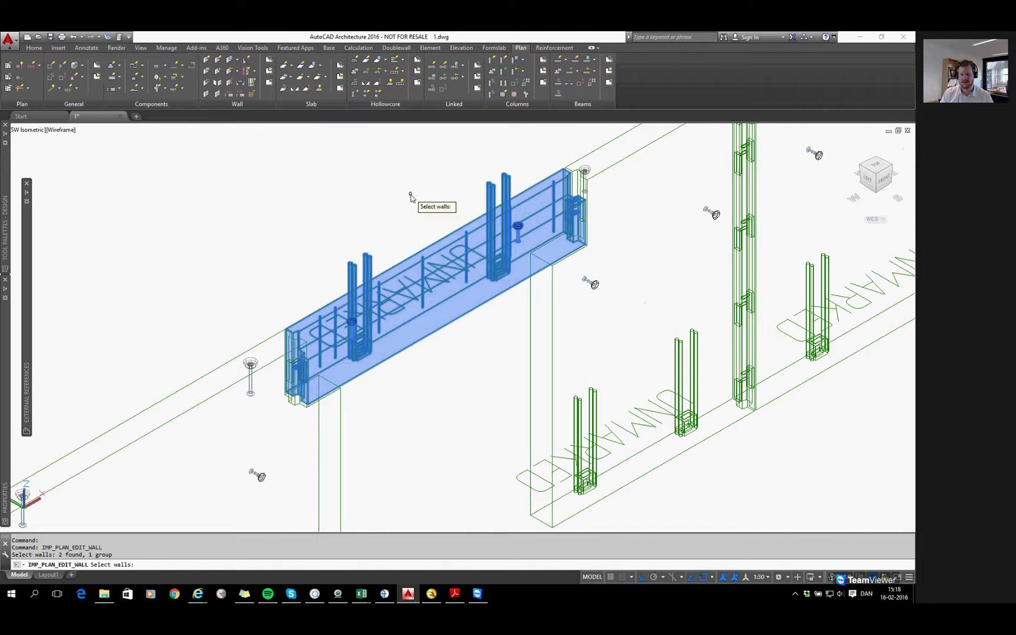
key(Return)
key(Down)
key(Down)
key(Down)
key(Return)
click(429, 229)
click(365, 259)
click(497, 191)
Remove the wire loop box in the lintel's end joint beside the shorter supporting wall from the element and exit wall editing.
scroll(579, 200, up, 4)
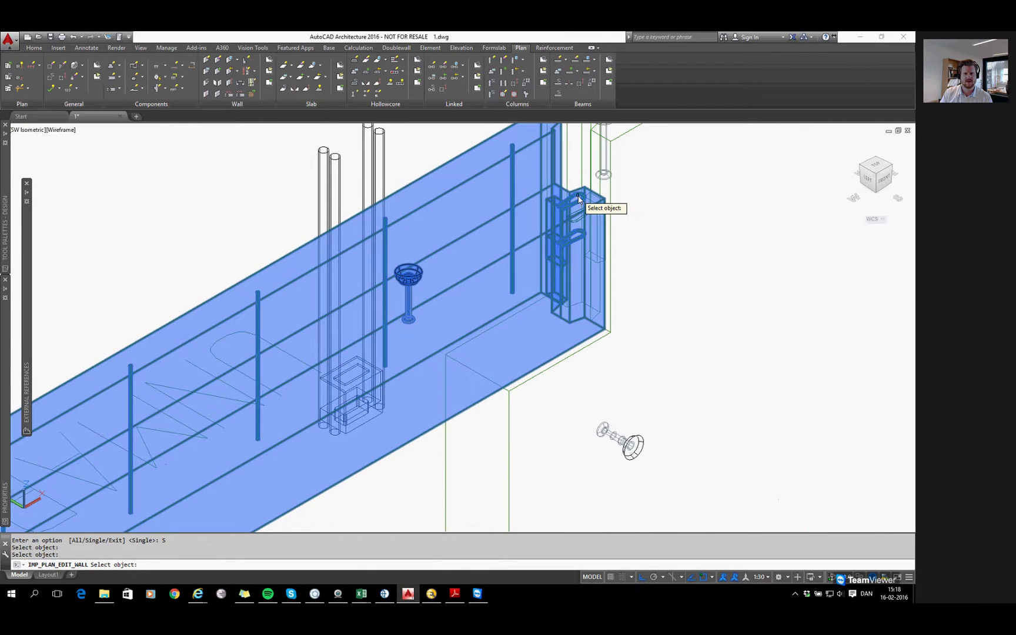
click(579, 200)
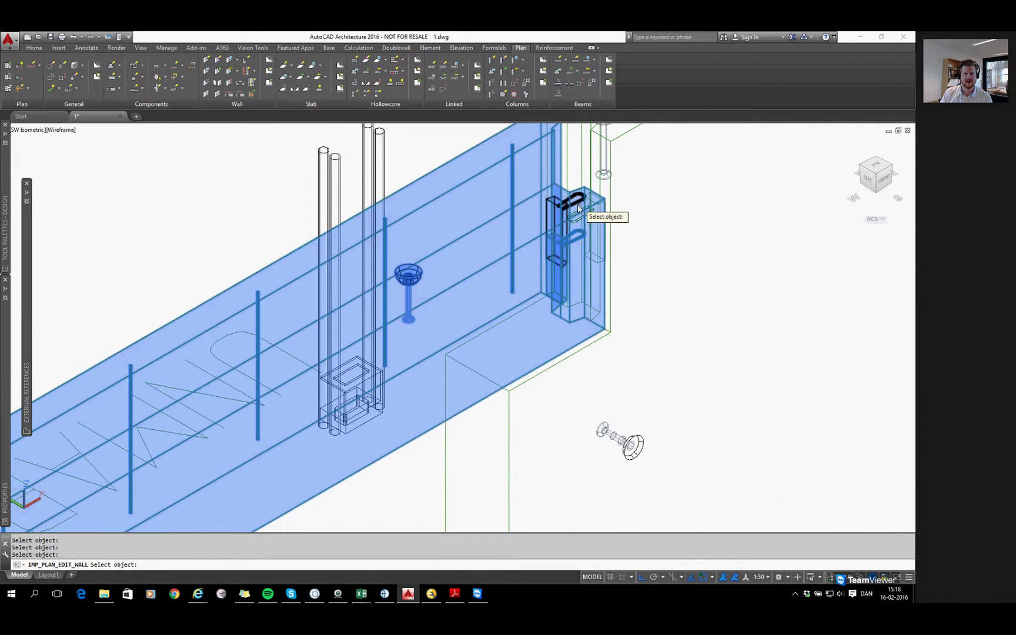
scroll(510, 215, down, 6)
scroll(493, 210, up, 3)
key(Return)
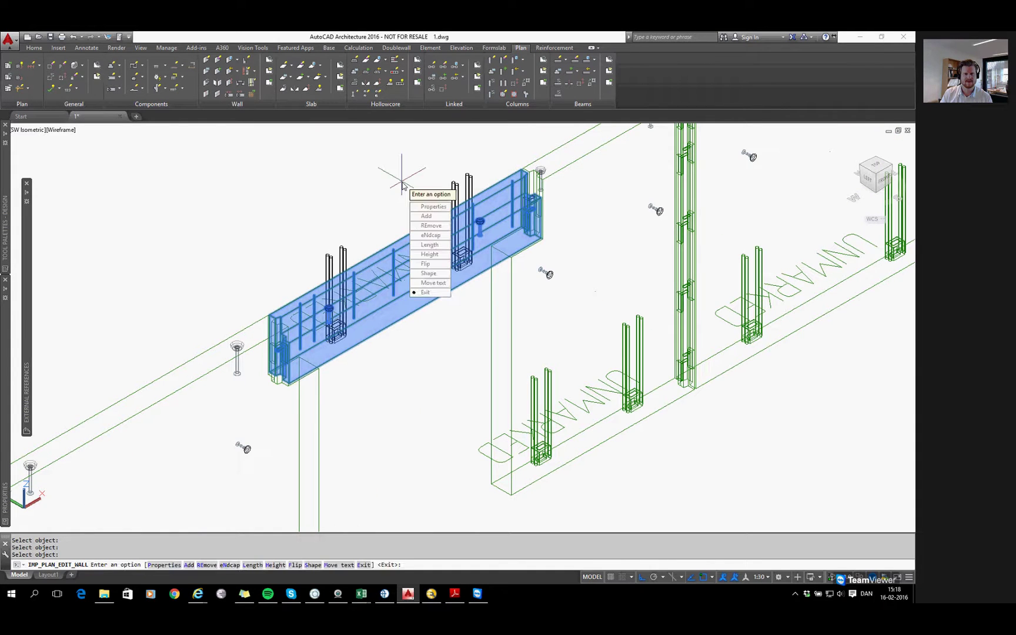
key(Return)
Erase the detached wire loop box and both vertical tube assemblies from the drawing at the lintel.
click(474, 191)
key(Delete)
scroll(518, 200, up, 3)
click(531, 200)
key(Delete)
scroll(361, 268, down, 3)
scroll(361, 267, up, 1)
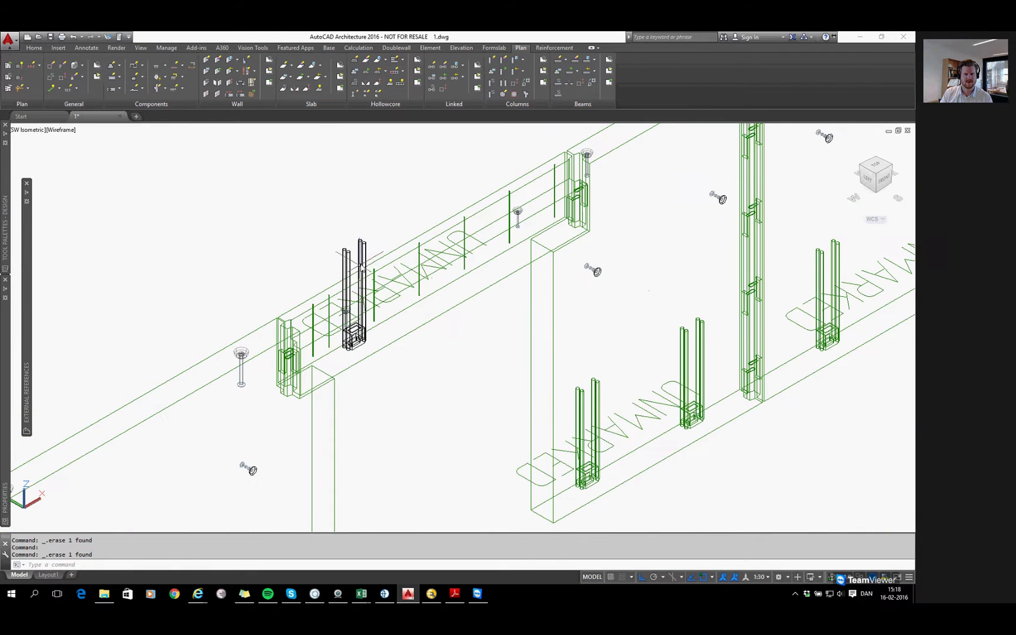
click(361, 266)
key(Delete)
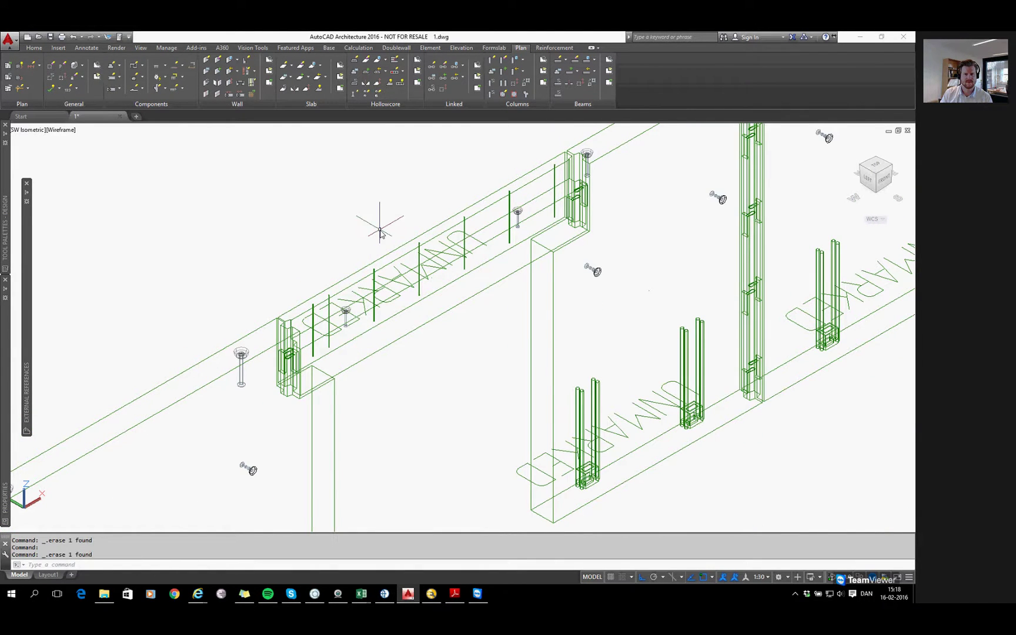
Save the drawing with the cleaned-up lintel.
scroll(382, 229, down, 2)
scroll(453, 336, up, 1)
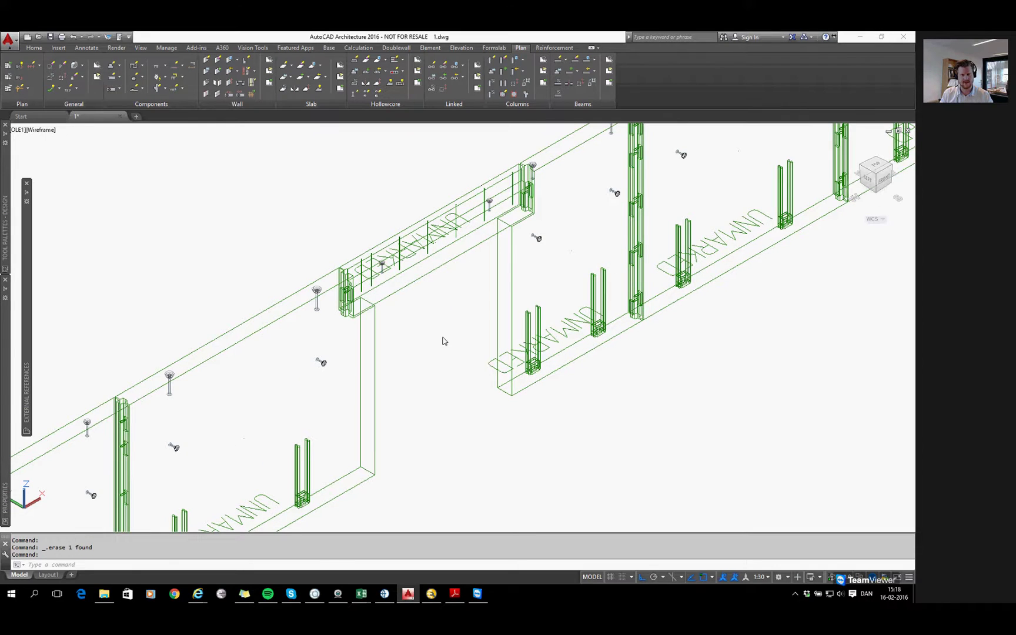
key(ctrl+s)
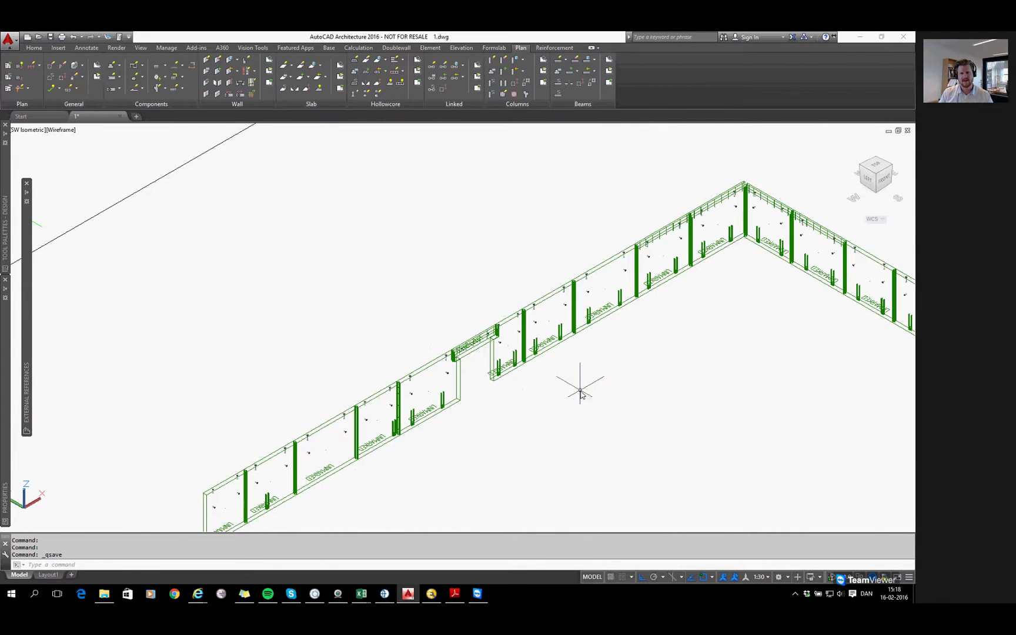
Look up WEBINAR1602 in the list of cast-in material templates and leave the list without changes.
middle_drag(574, 408, 570, 356)
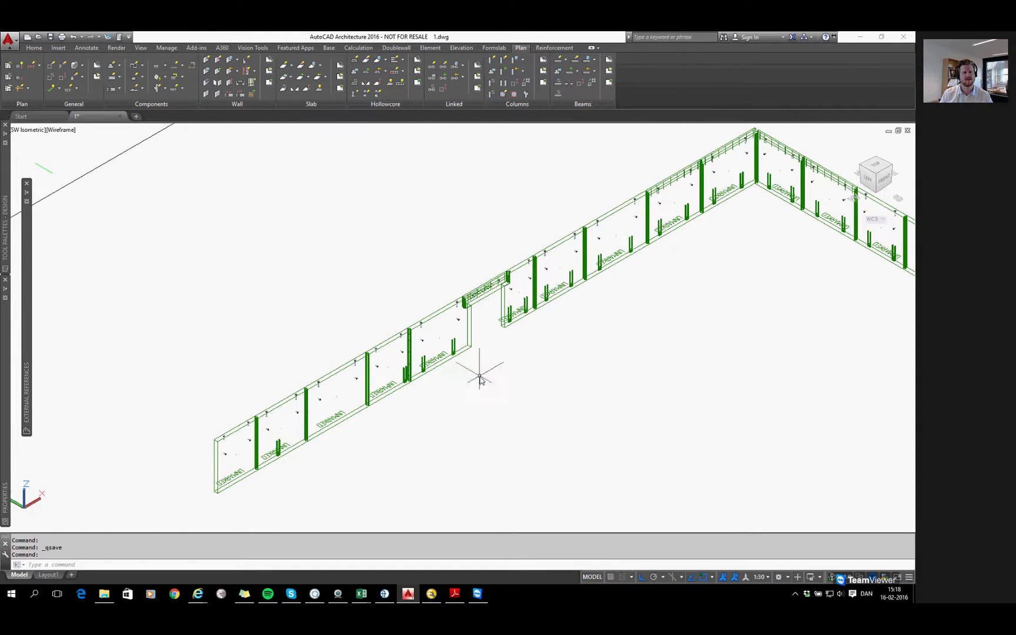
click(186, 78)
click(494, 310)
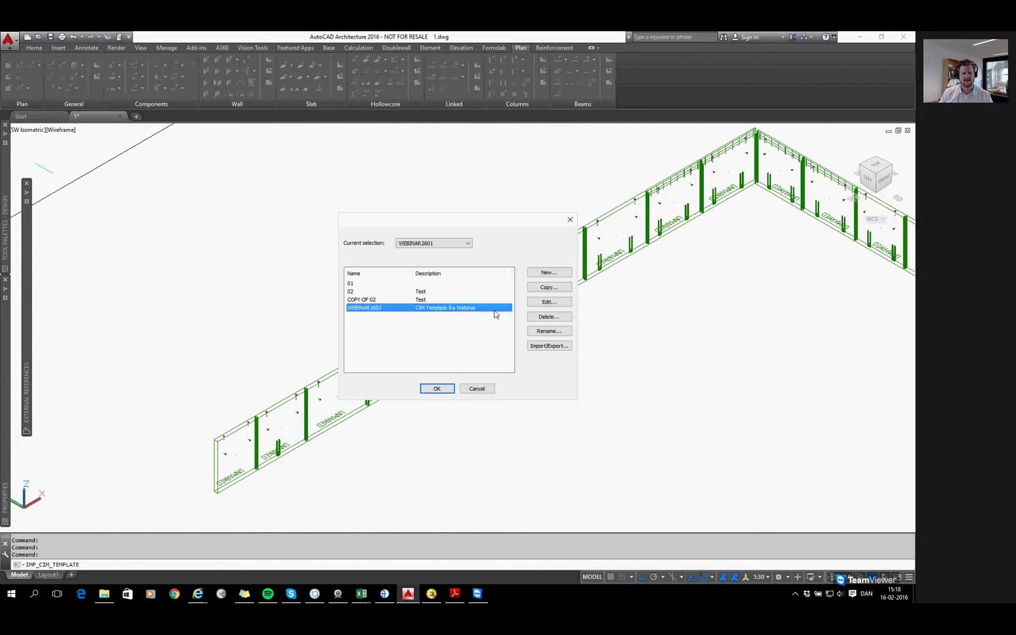
click(484, 390)
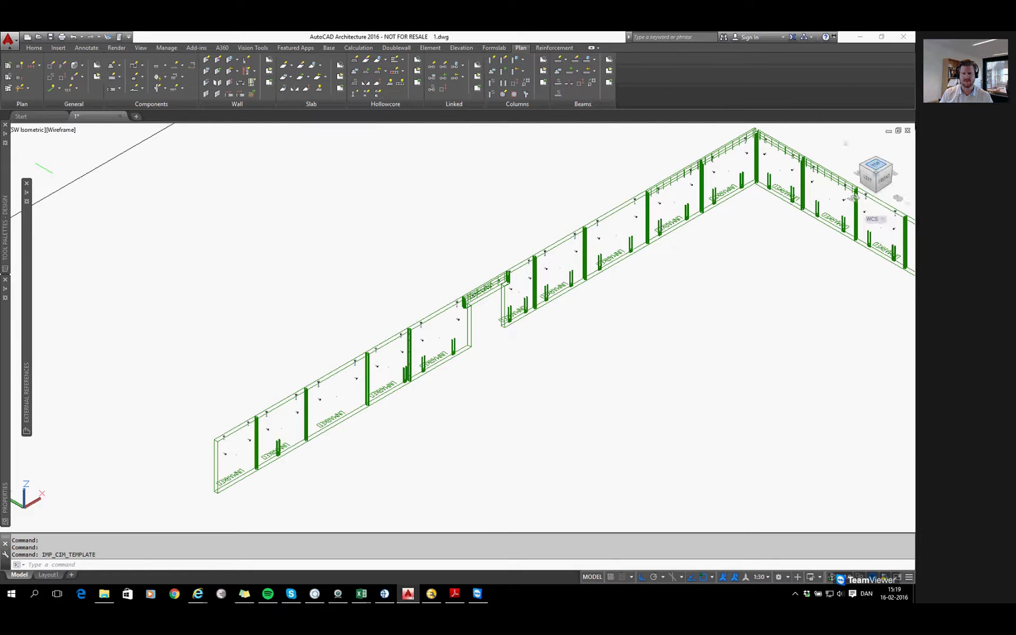
In top view, draw a diagonal polyline across the free end of the wall row, from one end corner to the opposite long edge.
click(879, 168)
scroll(419, 353, up, 5)
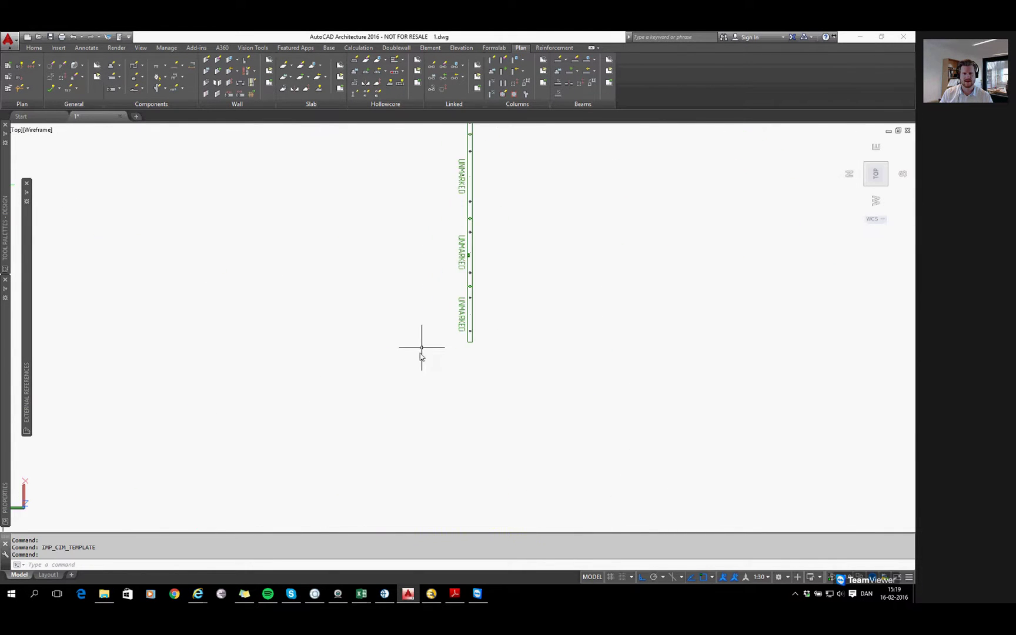
key(Return)
scroll(388, 385, up, 2)
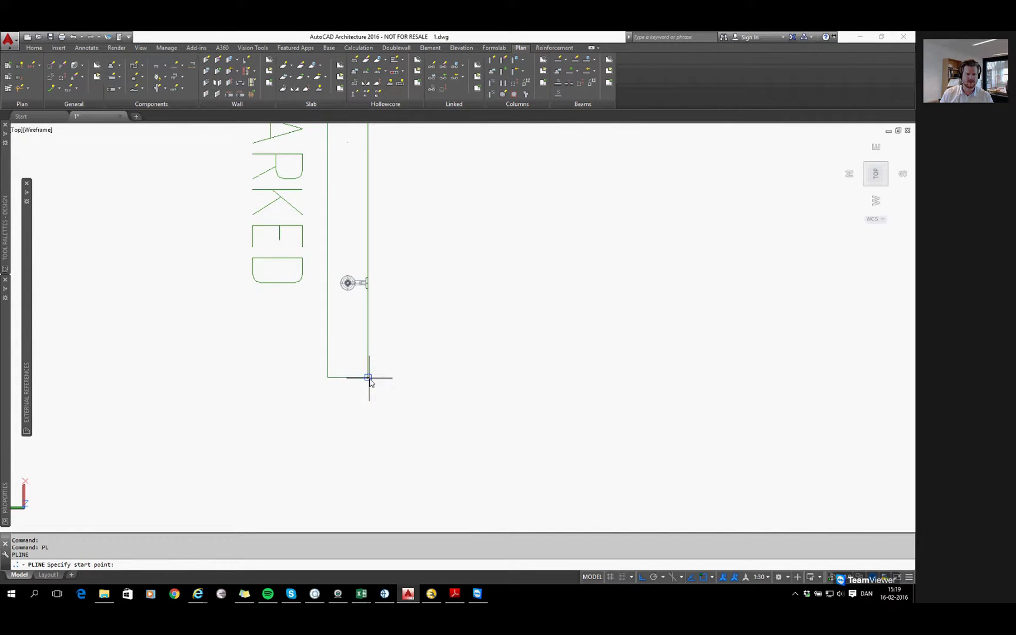
click(368, 377)
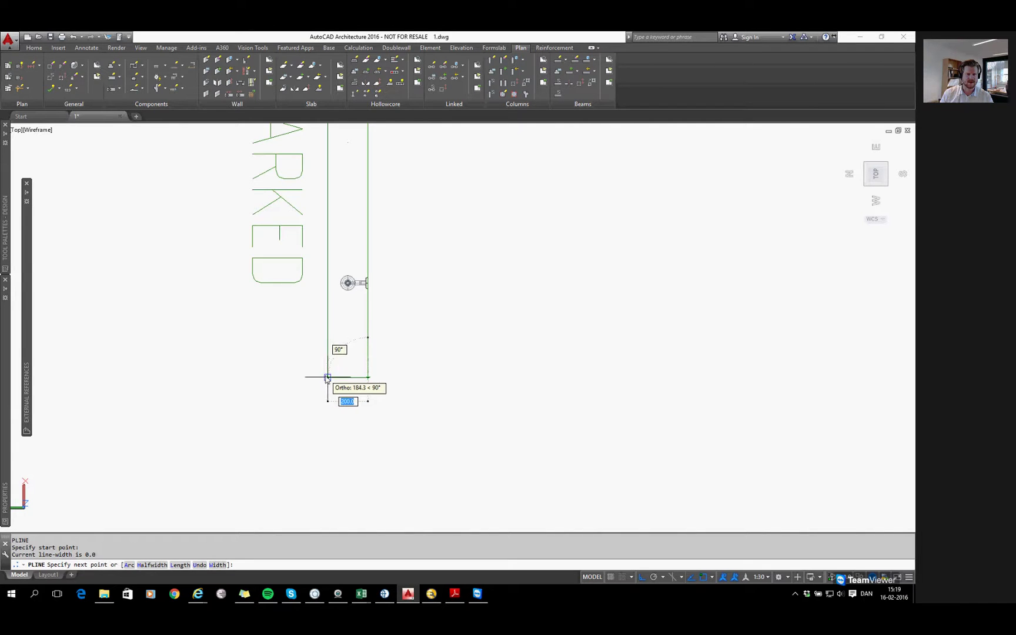
click(327, 378)
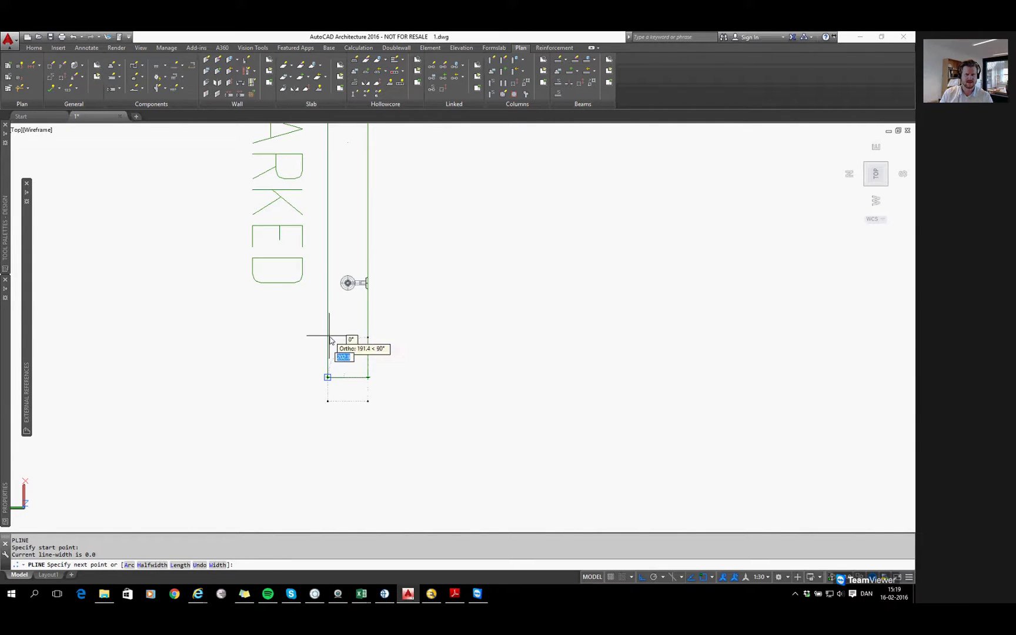
key(F8)
click(328, 333)
key(Escape)
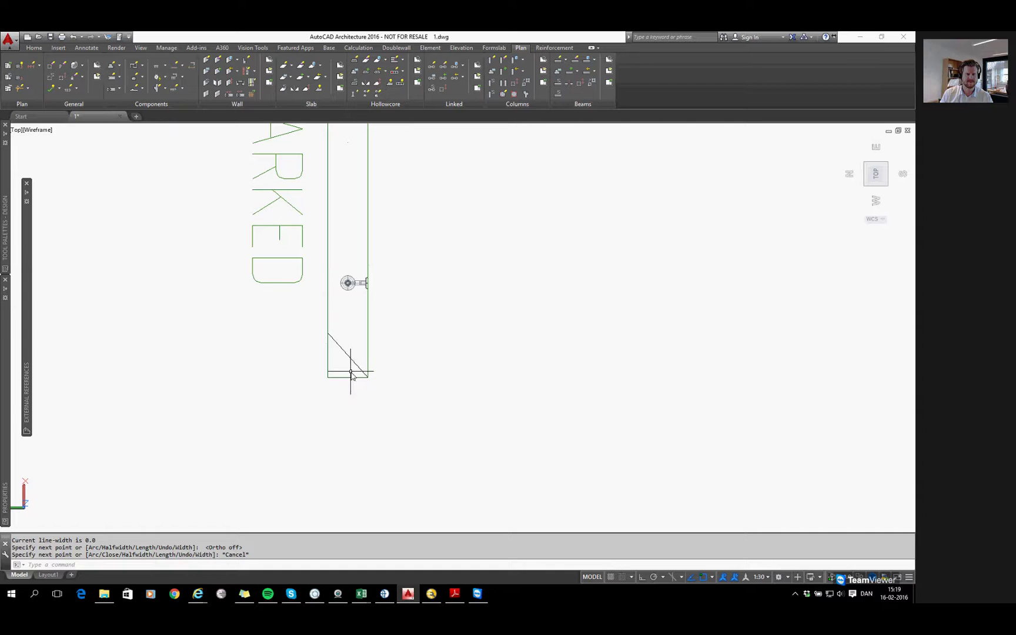
Select the diagonal polyline at the free wall end.
click(334, 340)
click(344, 371)
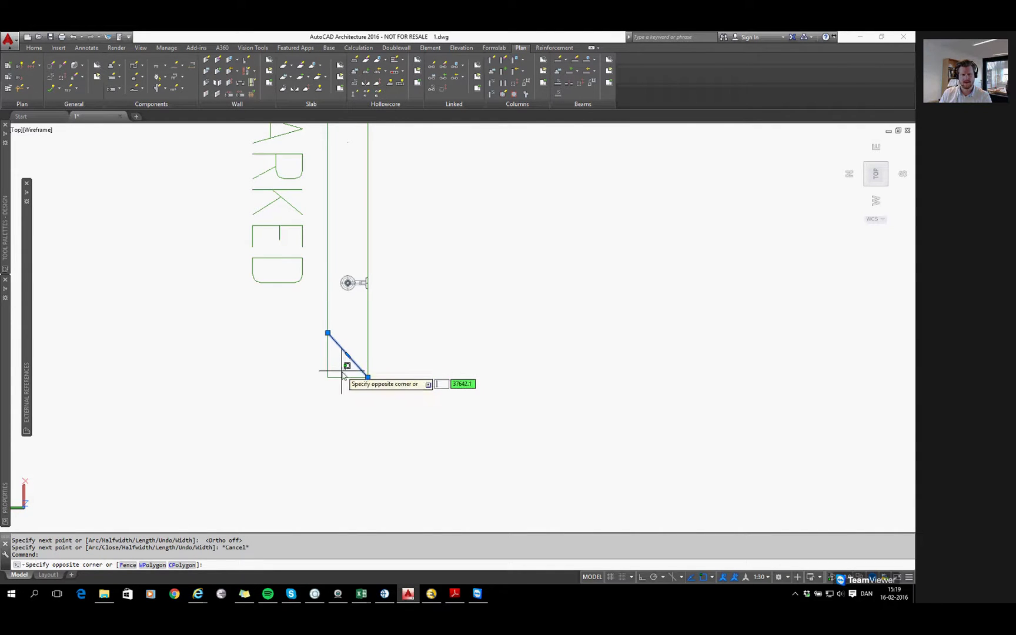